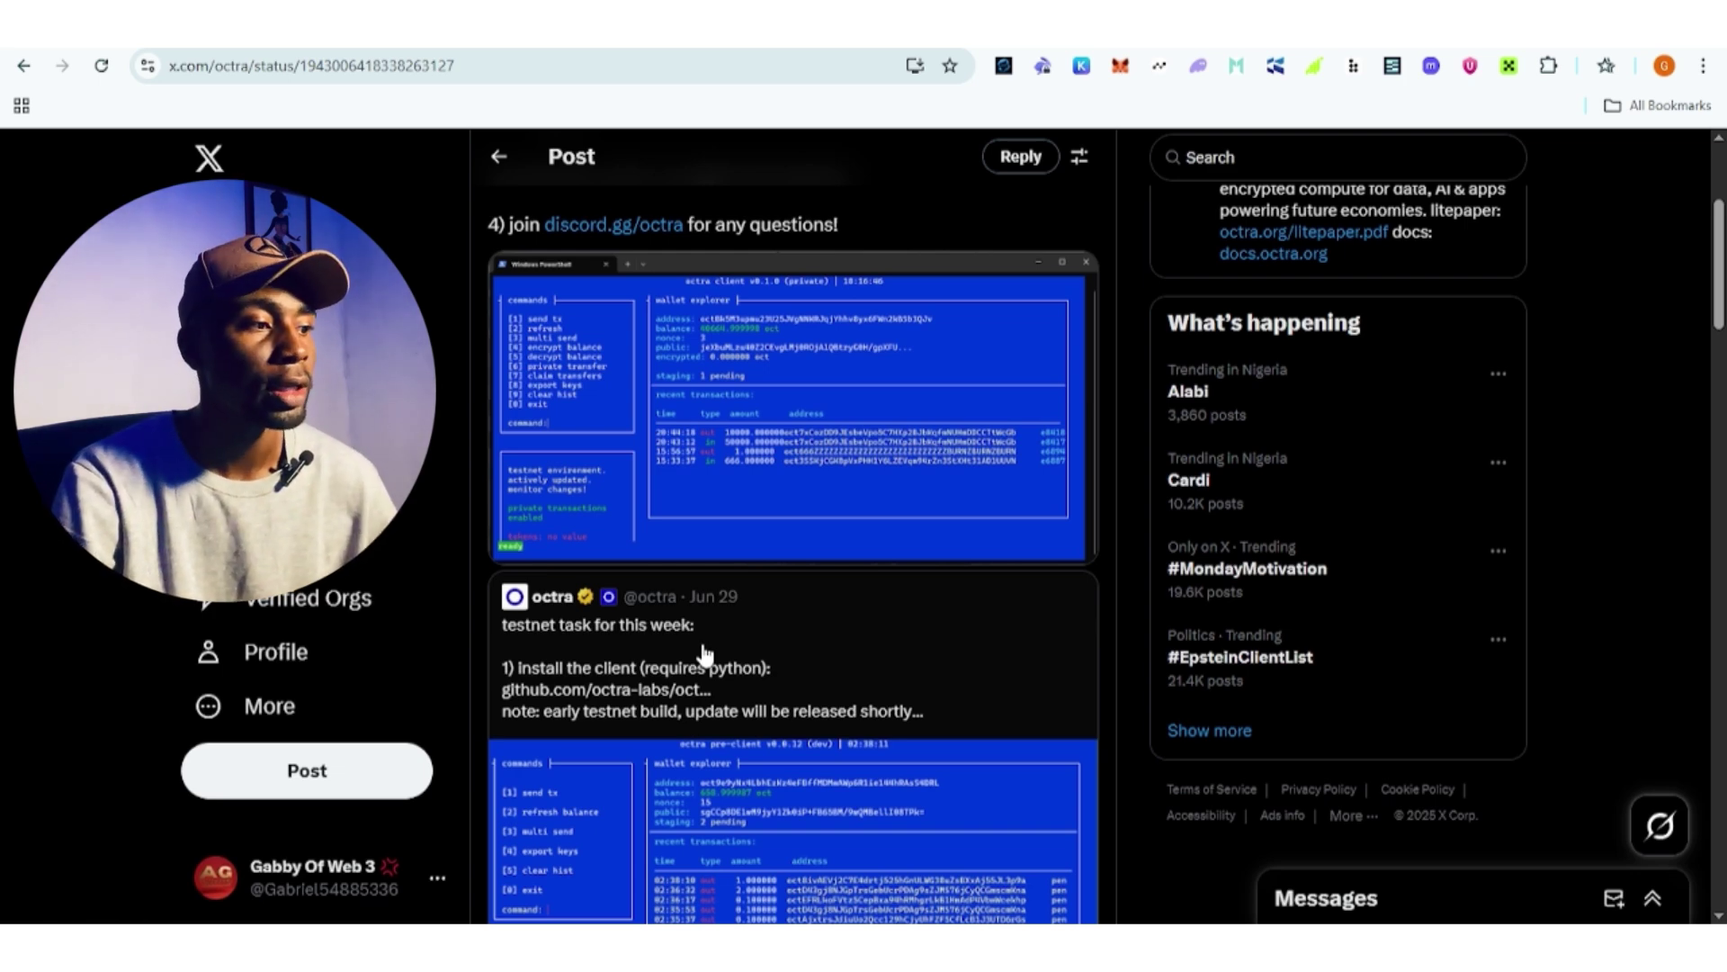
- Scroll the Octra testnet post back up to reach the octra_pre_client GitHub link
{"action": "scroll", "coordinate": [705, 654], "scroll_direction": "up", "scroll_amount": 4}
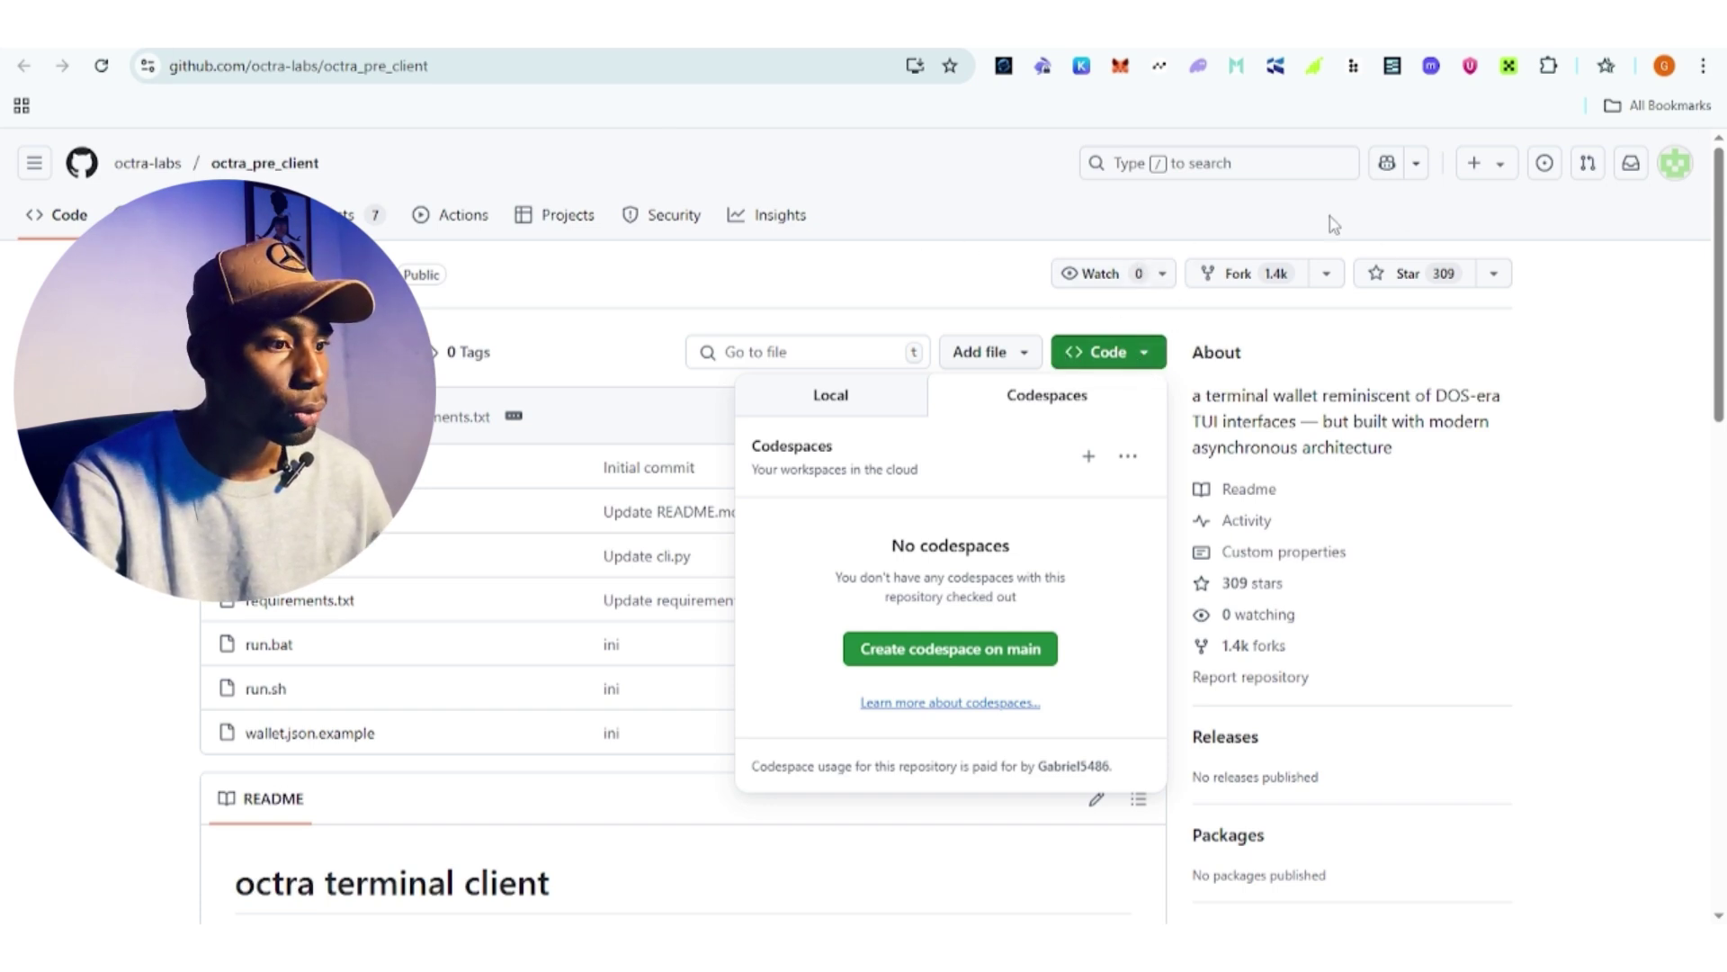
- Create a codespace on main from the Code dropdown's Codespaces tab for octra_pre_client
{"action": "left_click", "coordinate": [1149, 356]}
{"action": "left_click", "coordinate": [1146, 351]}
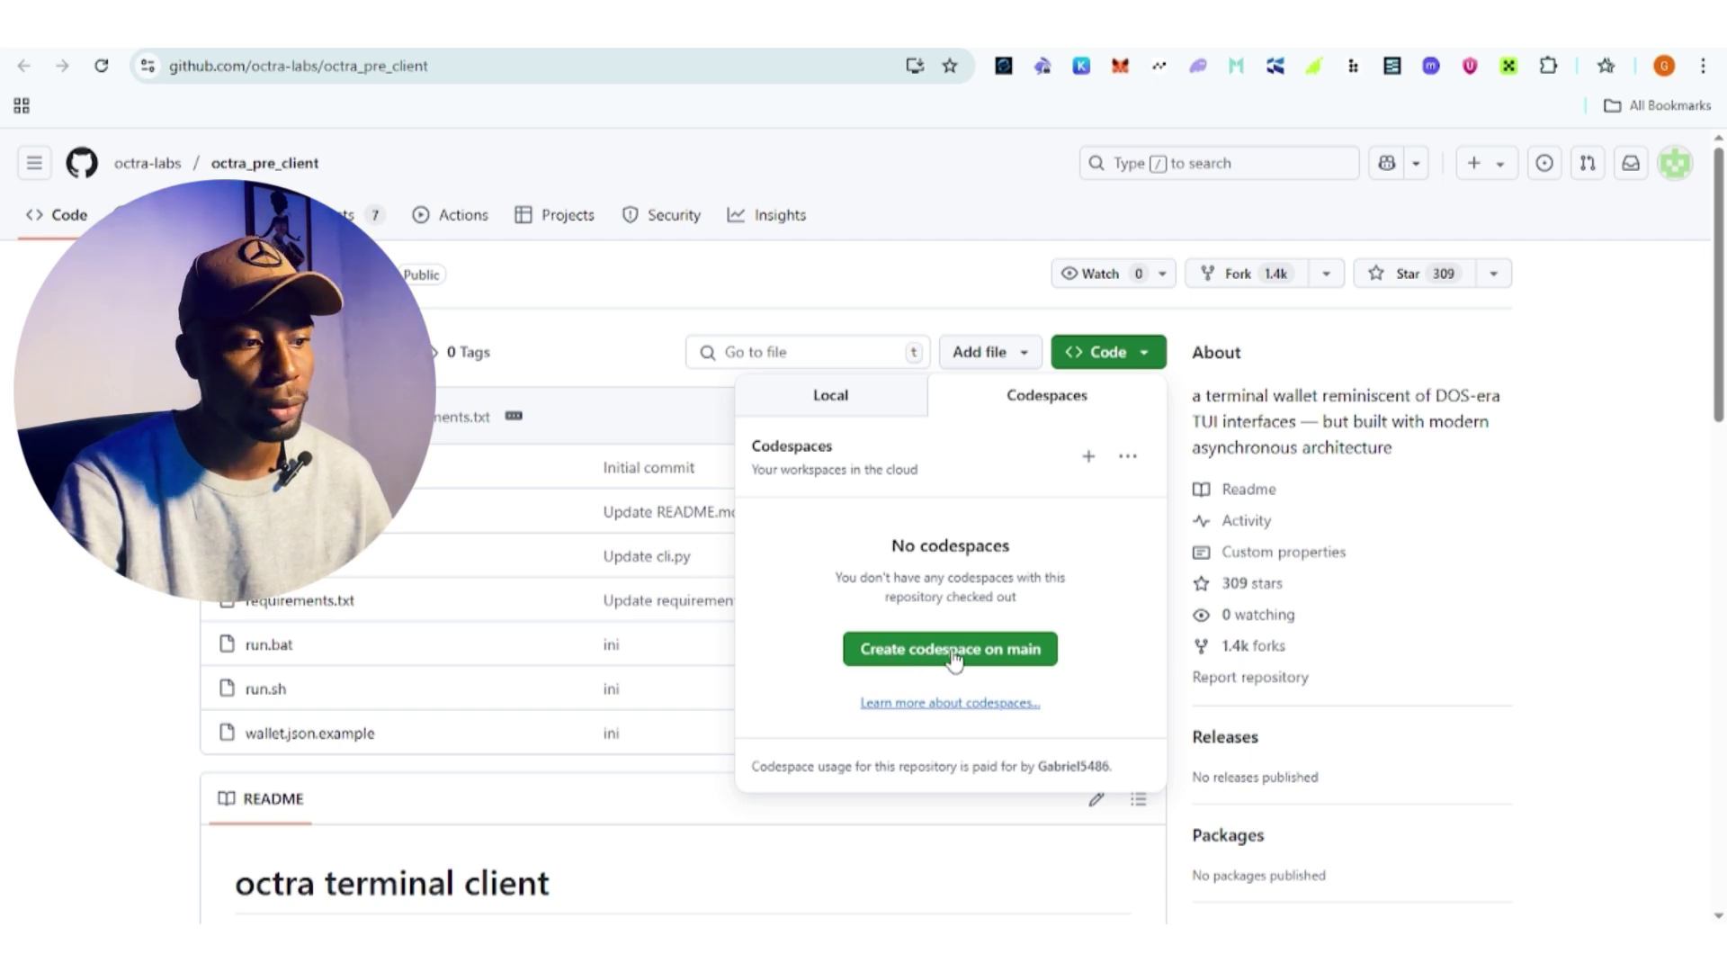
{"action": "left_click", "coordinate": [1088, 456]}
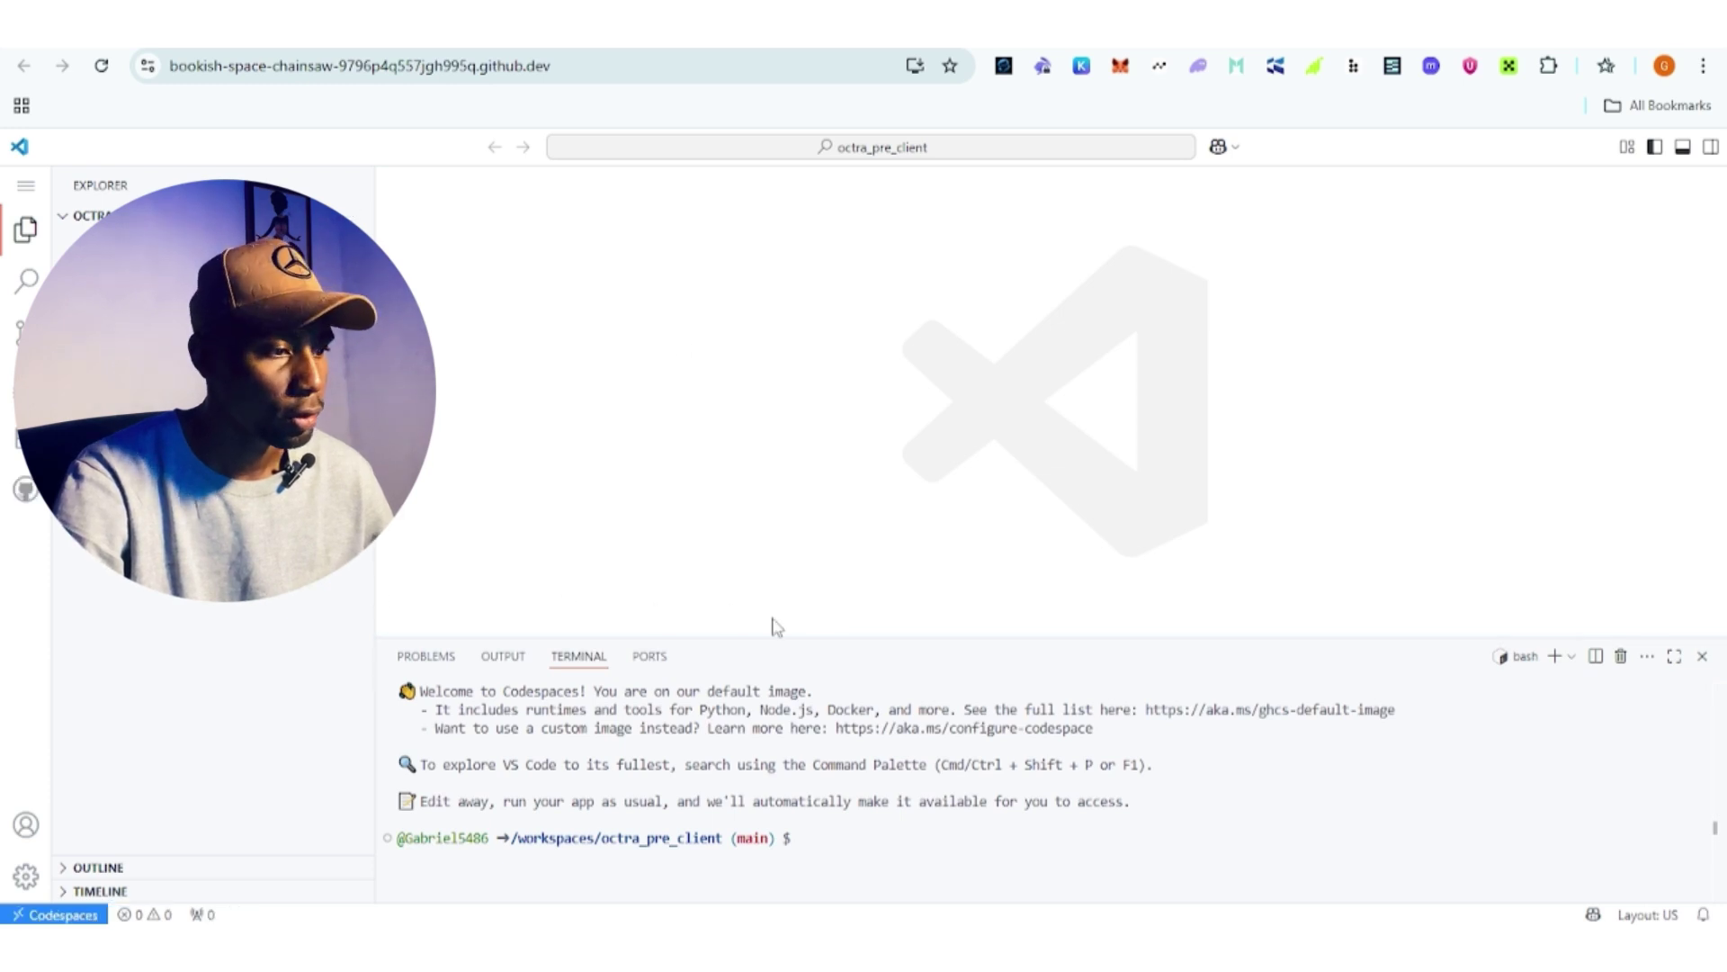
- Enlarge the codespace terminal panel by dragging its top border upward
{"action": "left_click_drag", "start_coordinate": [827, 637], "coordinate": [930, 286]}
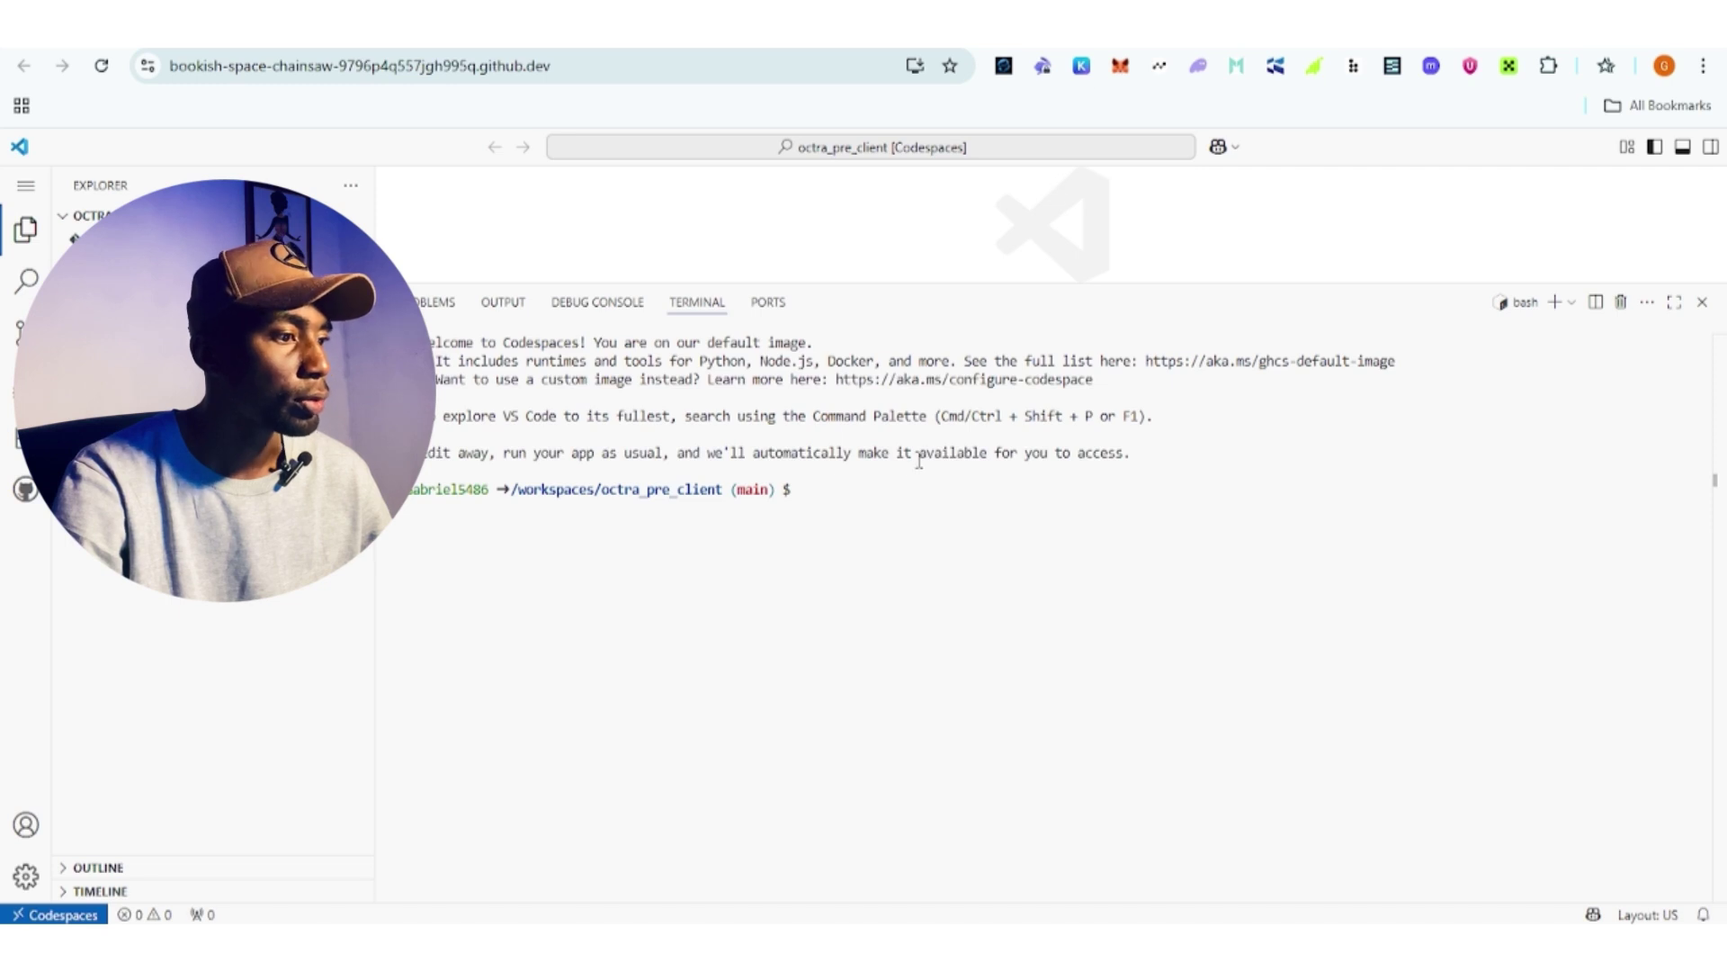
- Switch to the Online Notepad tab listing the setup commands
{"action": "key", "text": "ctrl+Tab"}
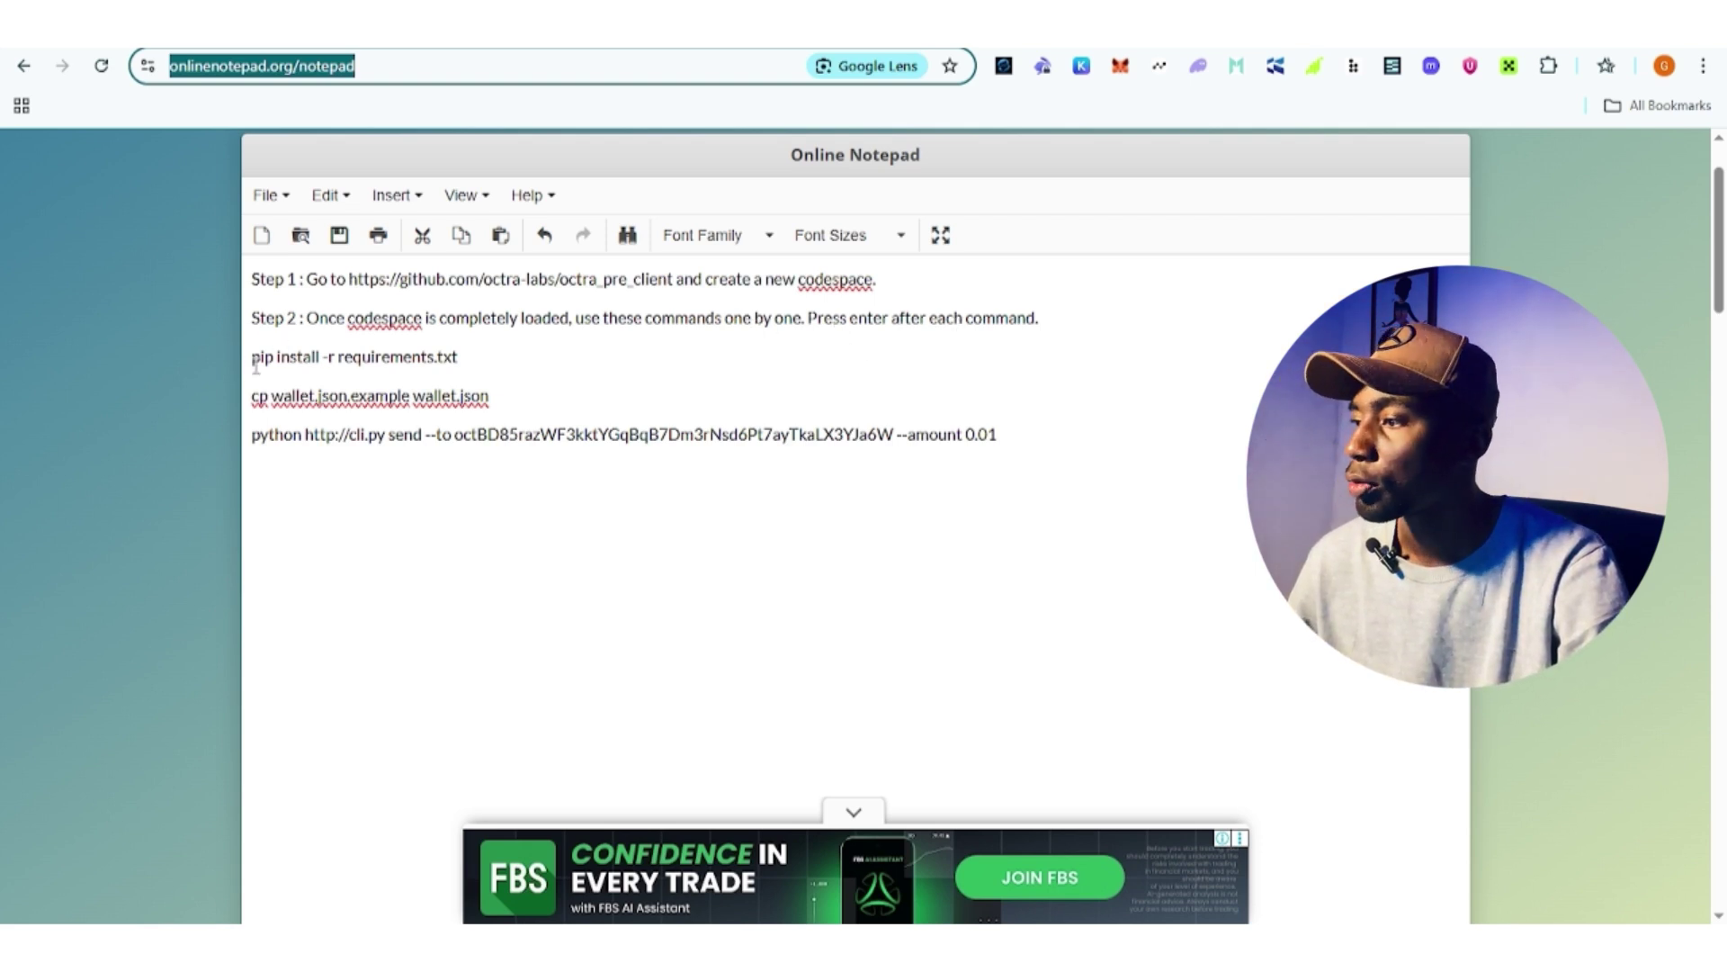
- Copy the pip install -r requirements.txt line from the notepad and return to the codespace
{"action": "left_click_drag", "start_coordinate": [253, 359], "coordinate": [458, 361]}
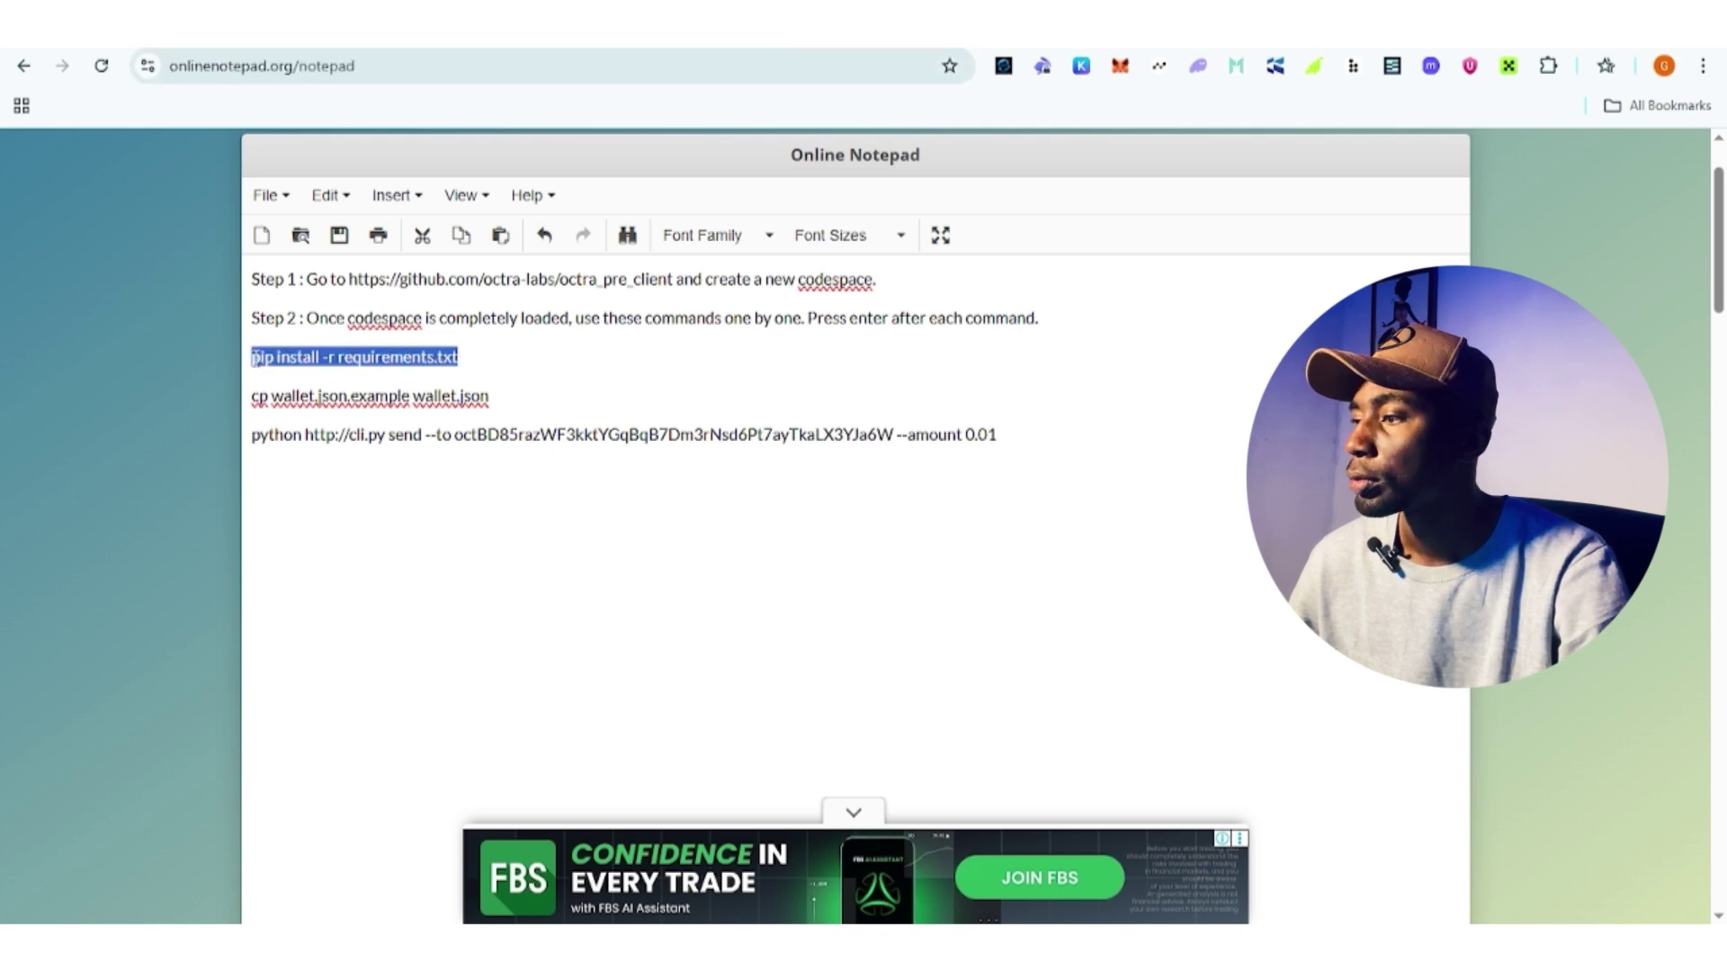
{"action": "right_click", "coordinate": [271, 360]}
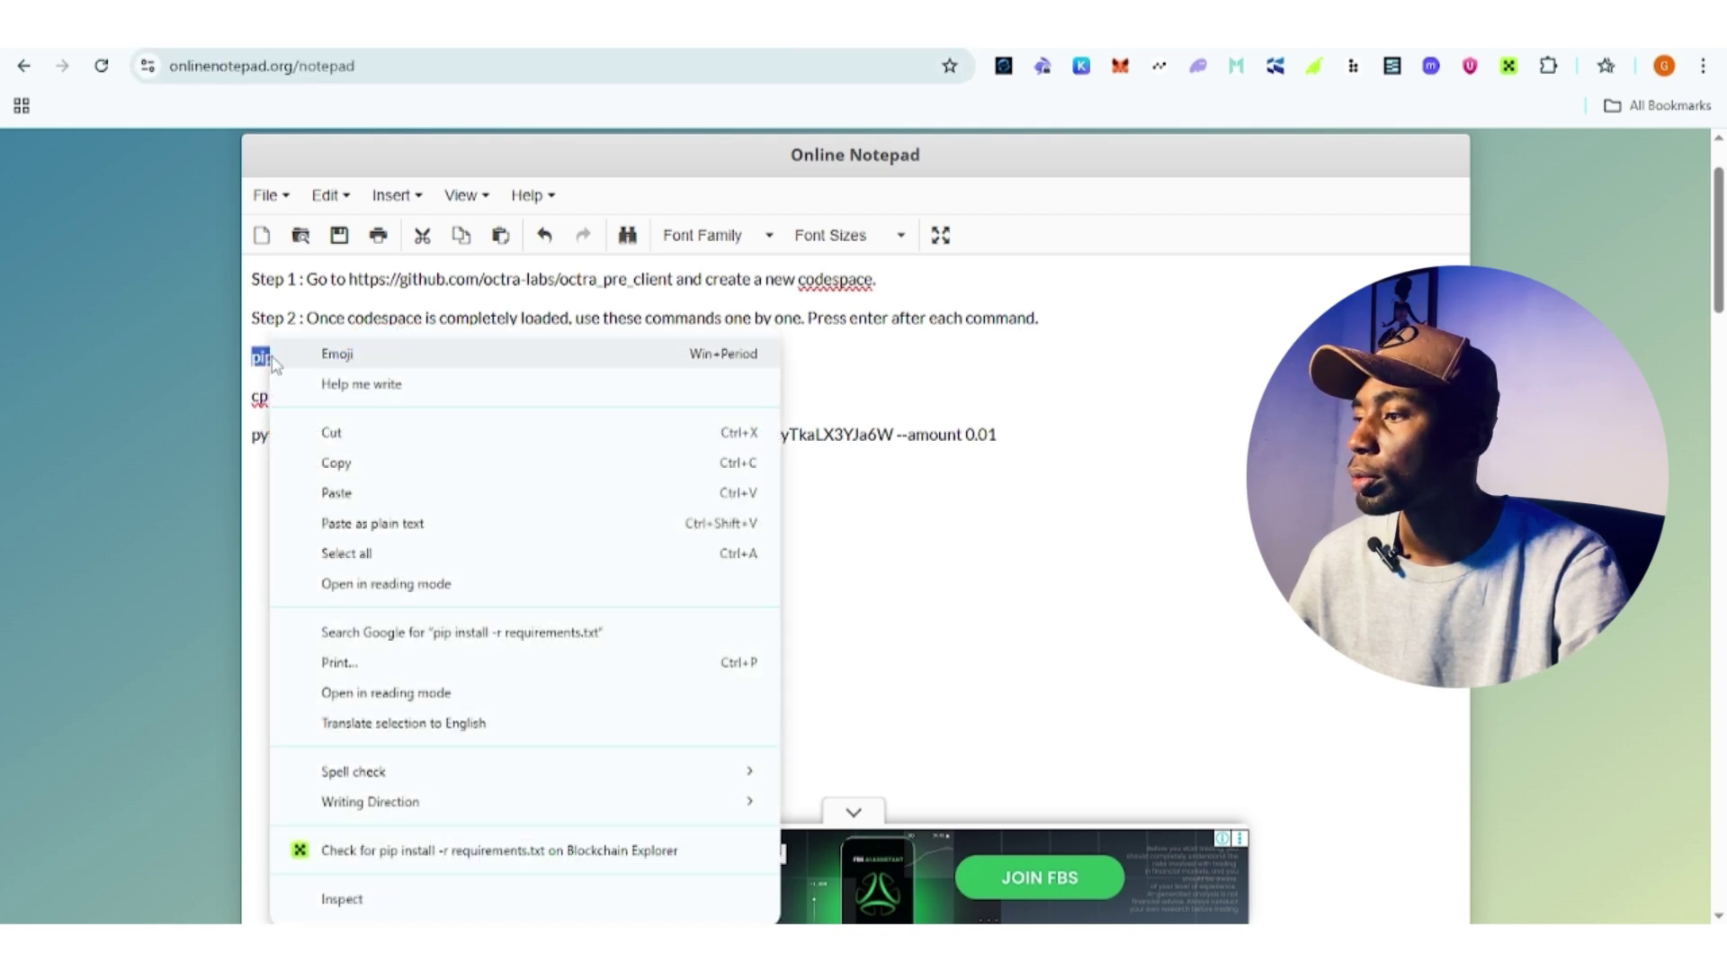
{"action": "left_click", "coordinate": [337, 462]}
{"action": "left_click", "coordinate": [880, 56]}
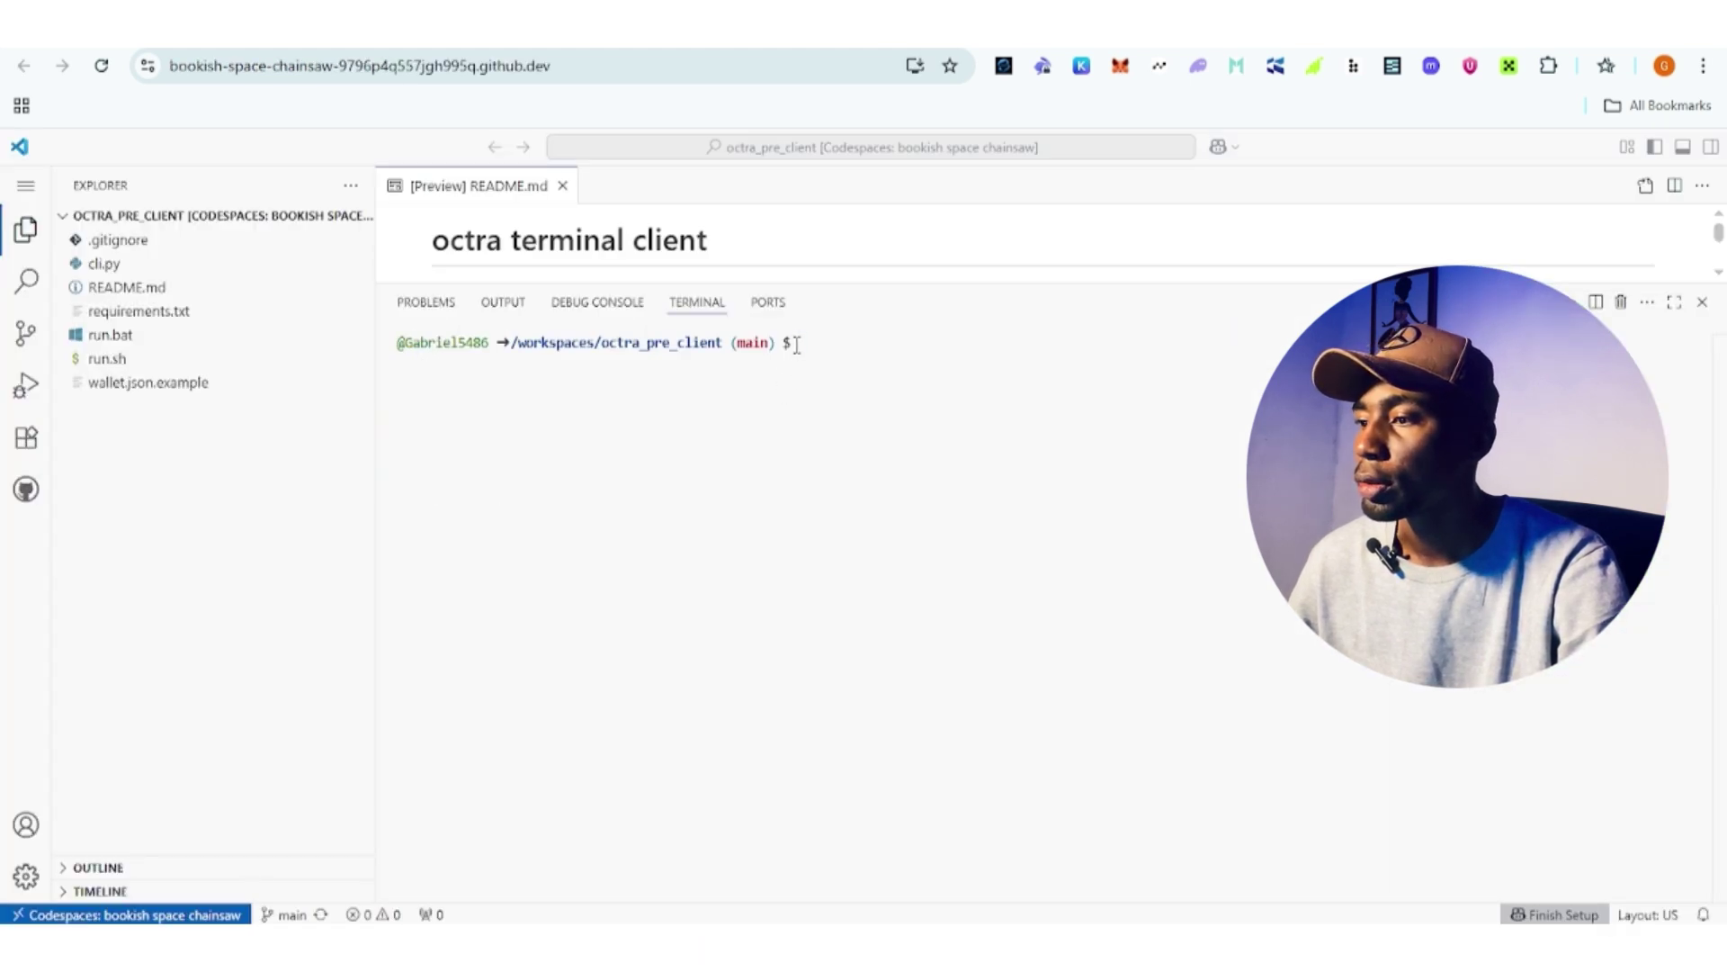
- Paste and run pip install -r requirements.txt in the terminal, allowing clipboard access
{"action": "key", "text": "ctrl+v"}
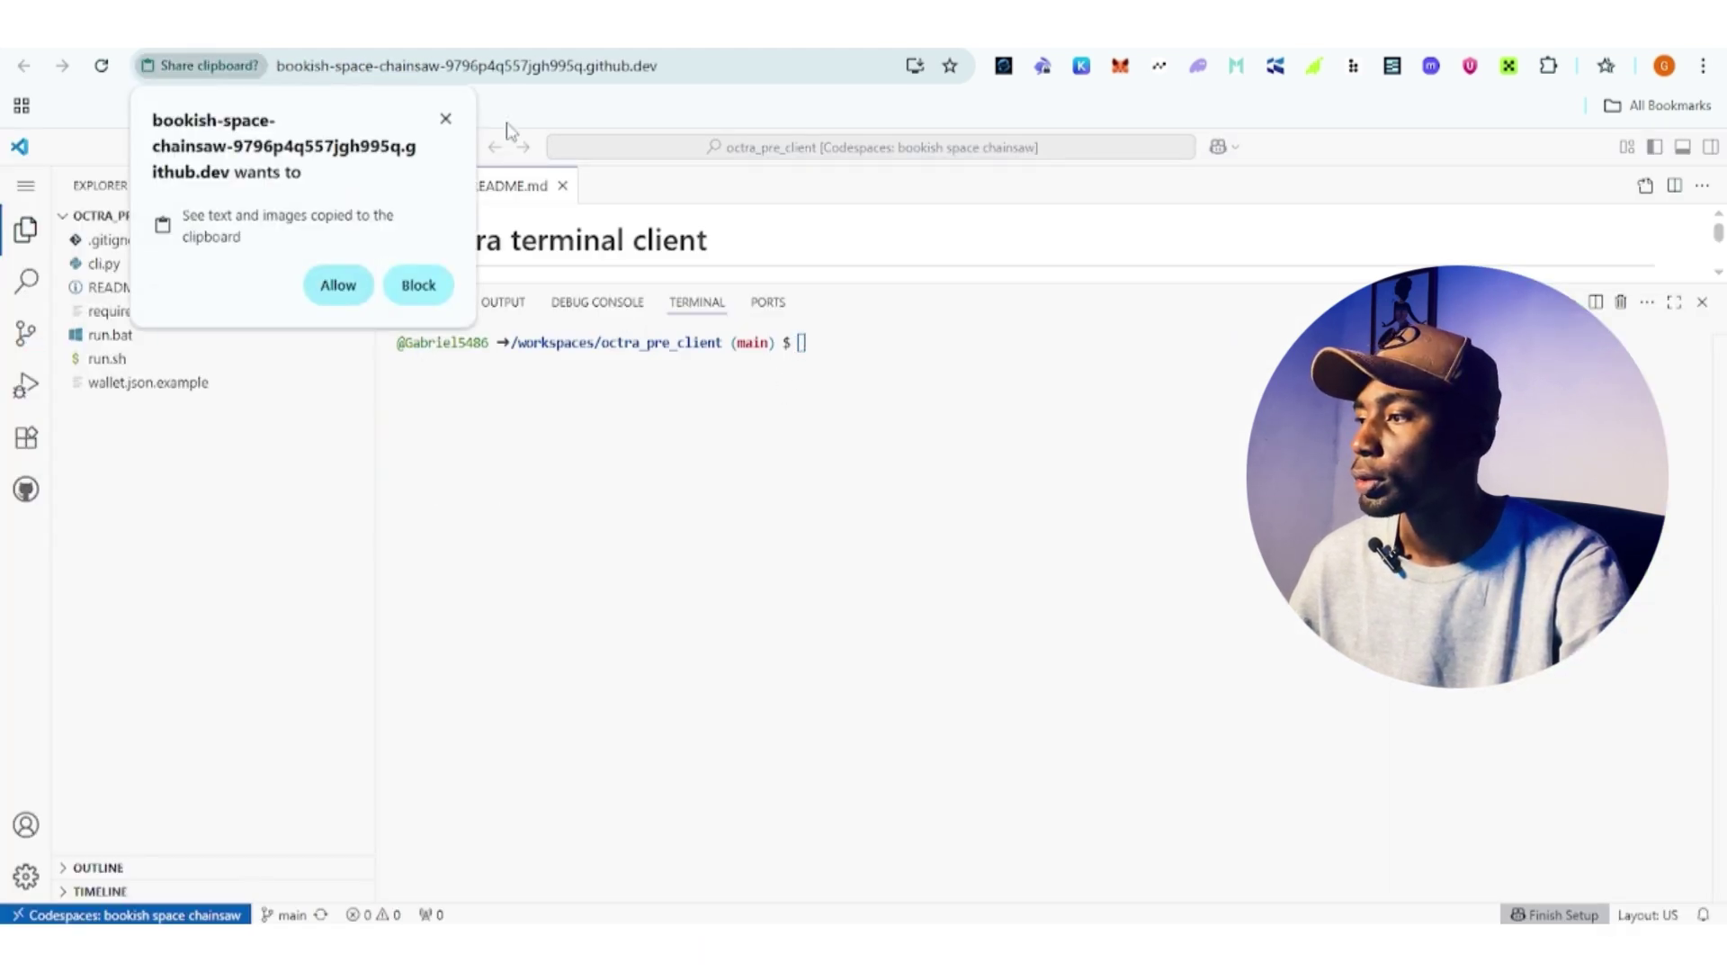
{"action": "left_click", "coordinate": [359, 286]}
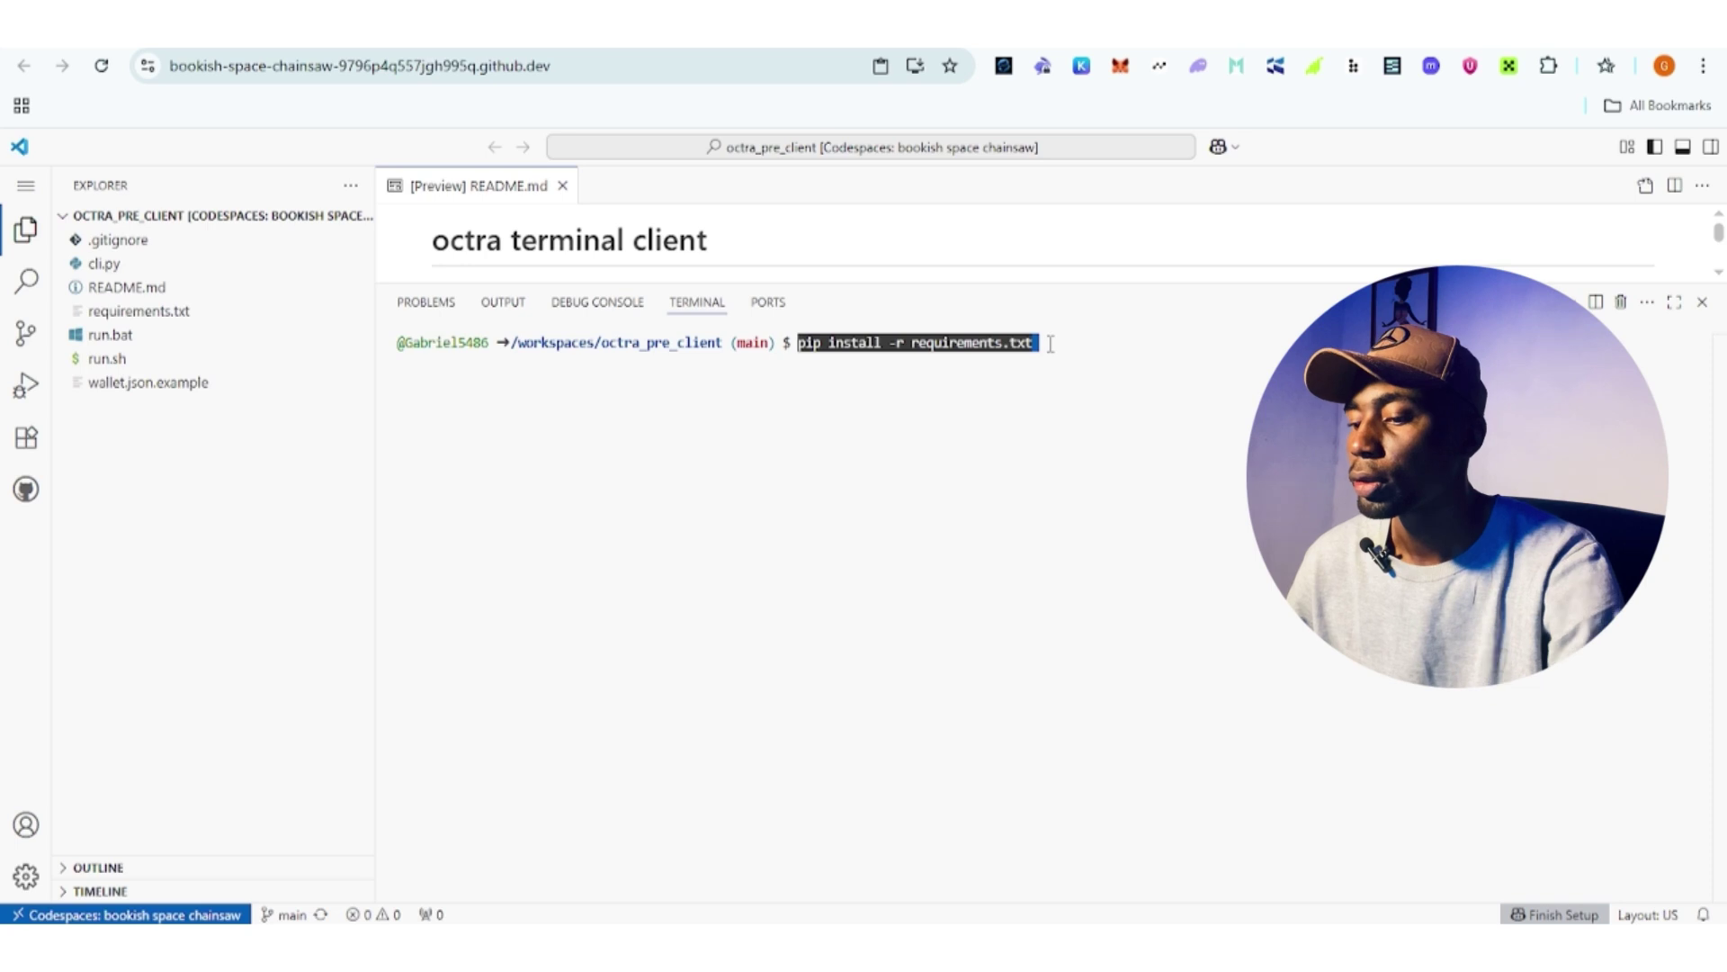
{"action": "key", "text": "Return"}
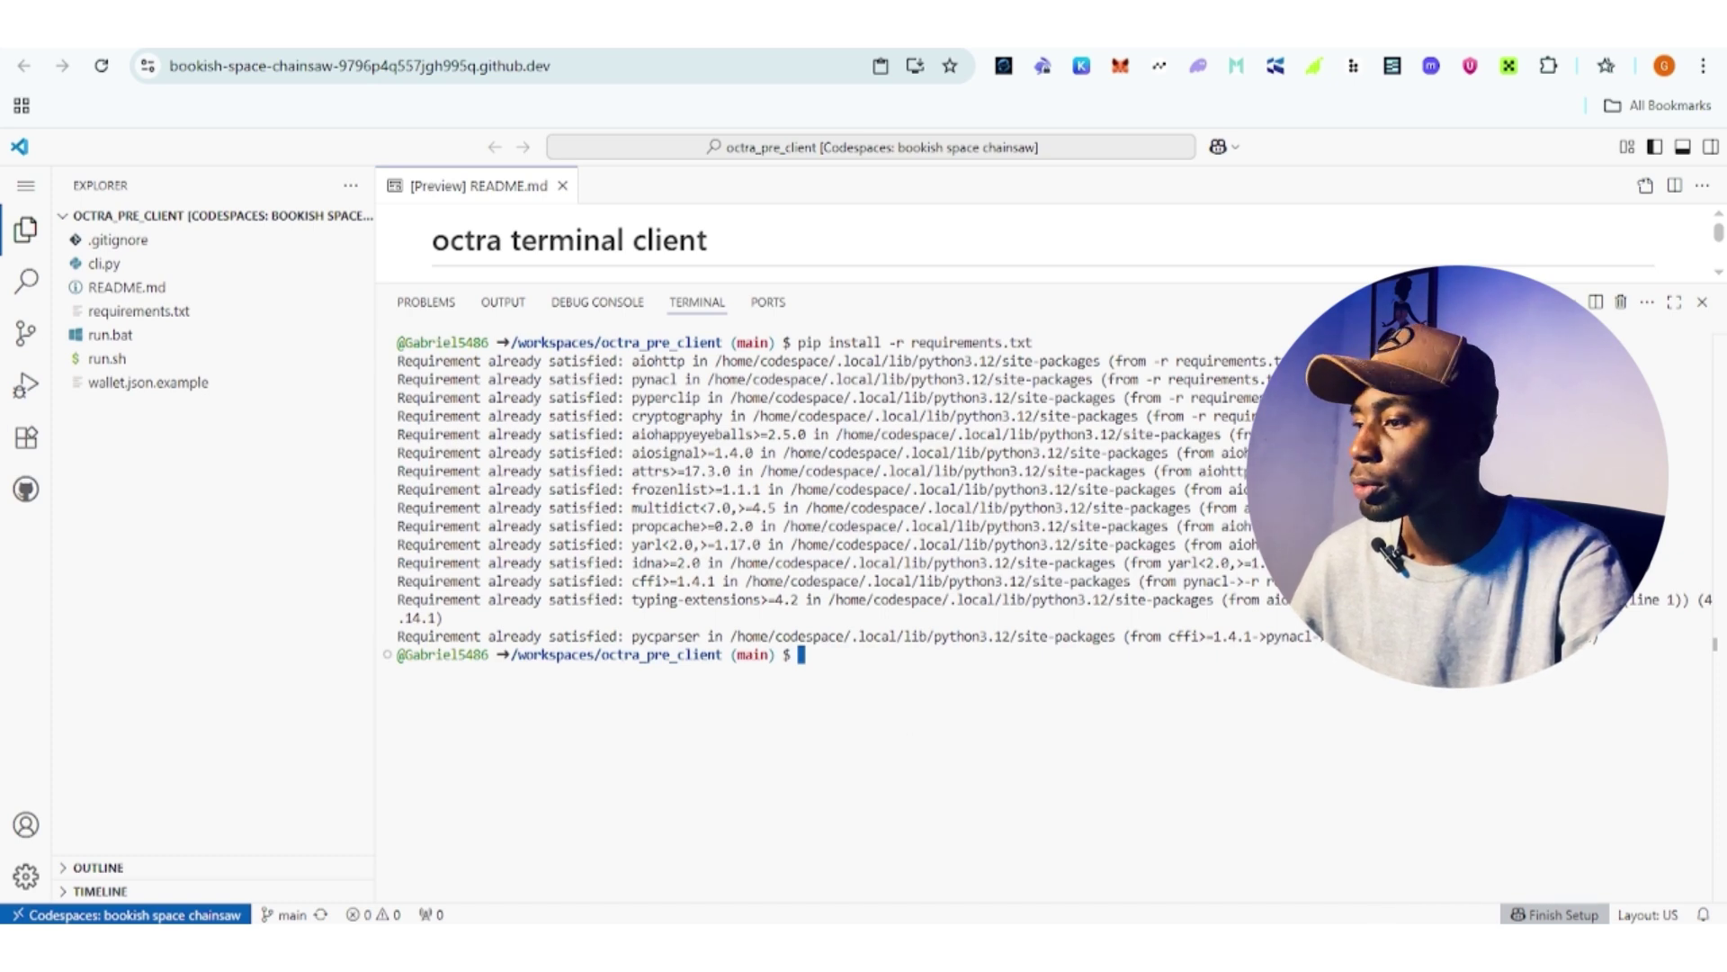
- Copy the cp wallet.json.example wallet.json line from the notepad and return to the terminal
{"action": "left_click", "coordinate": [1062, 27]}
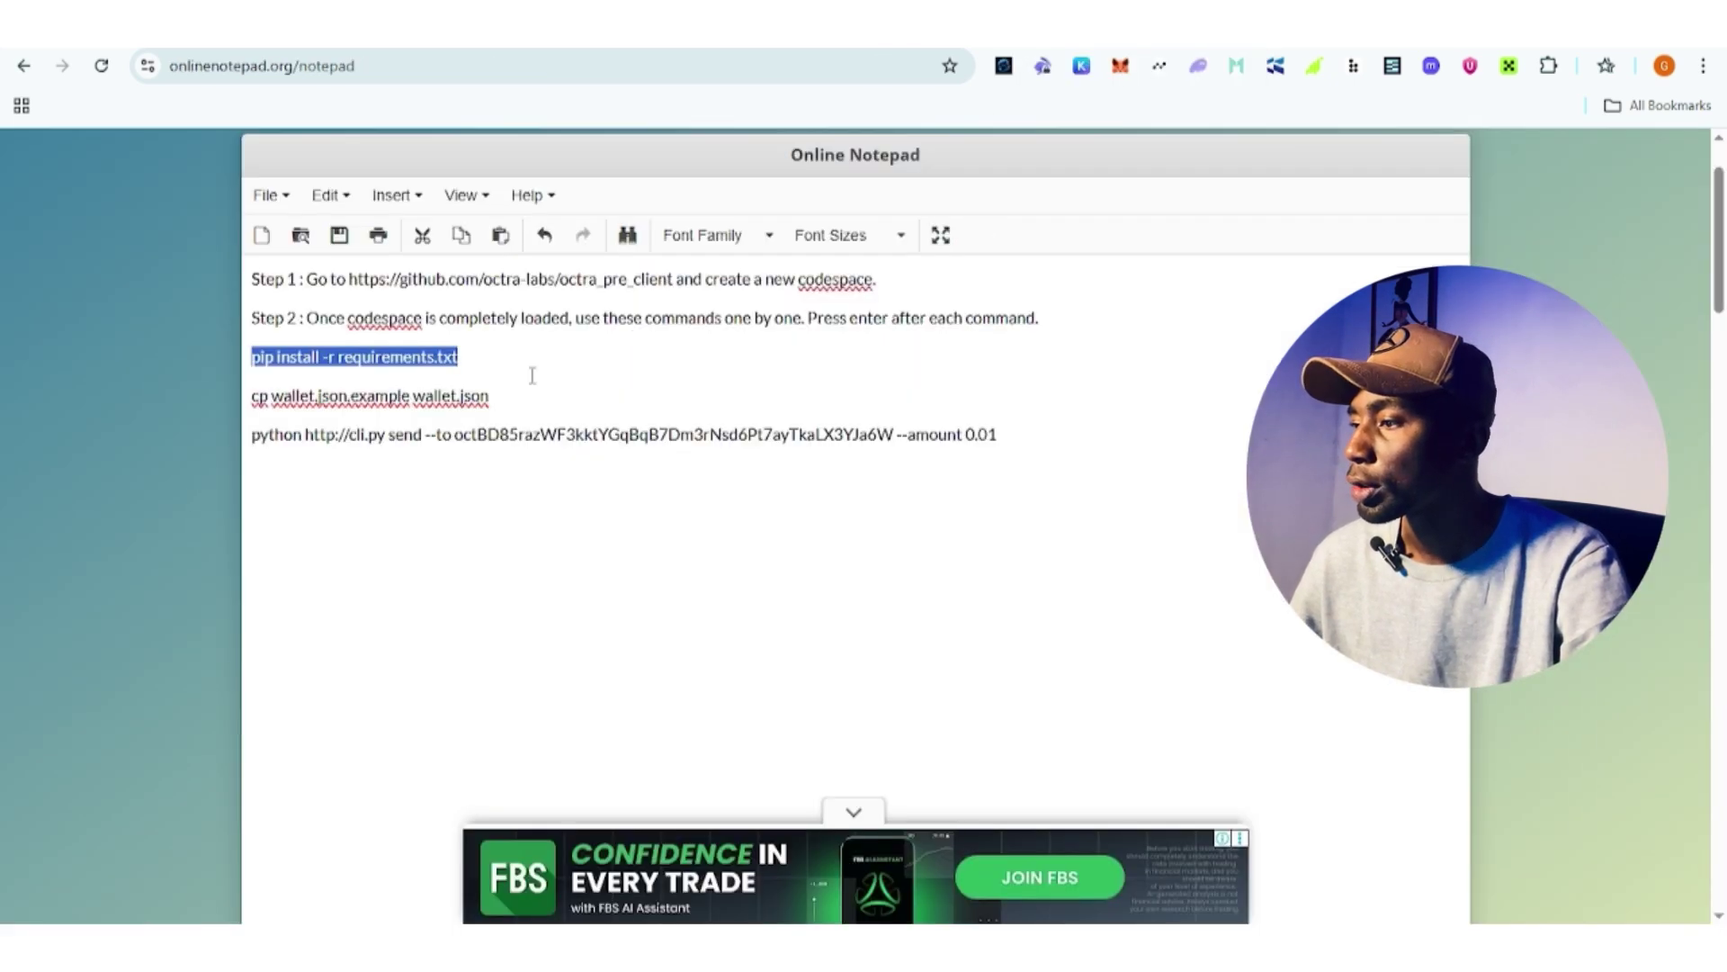
{"action": "left_click", "coordinate": [532, 374]}
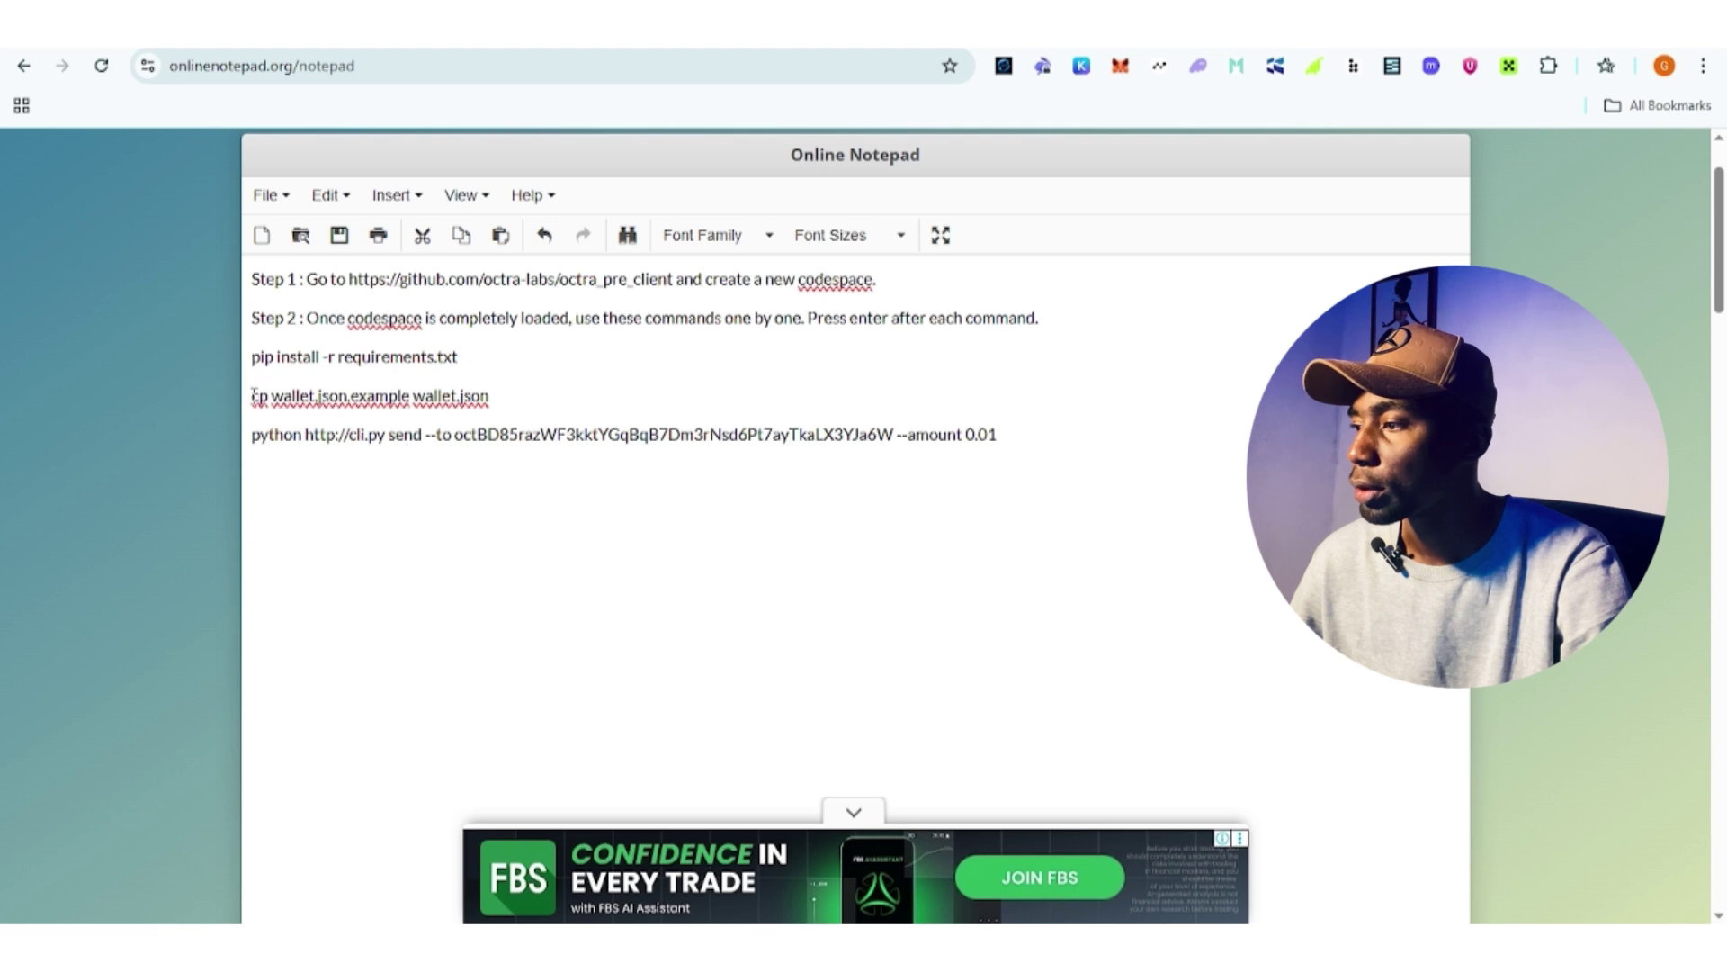
{"action": "left_click_drag", "start_coordinate": [251, 396], "coordinate": [492, 399]}
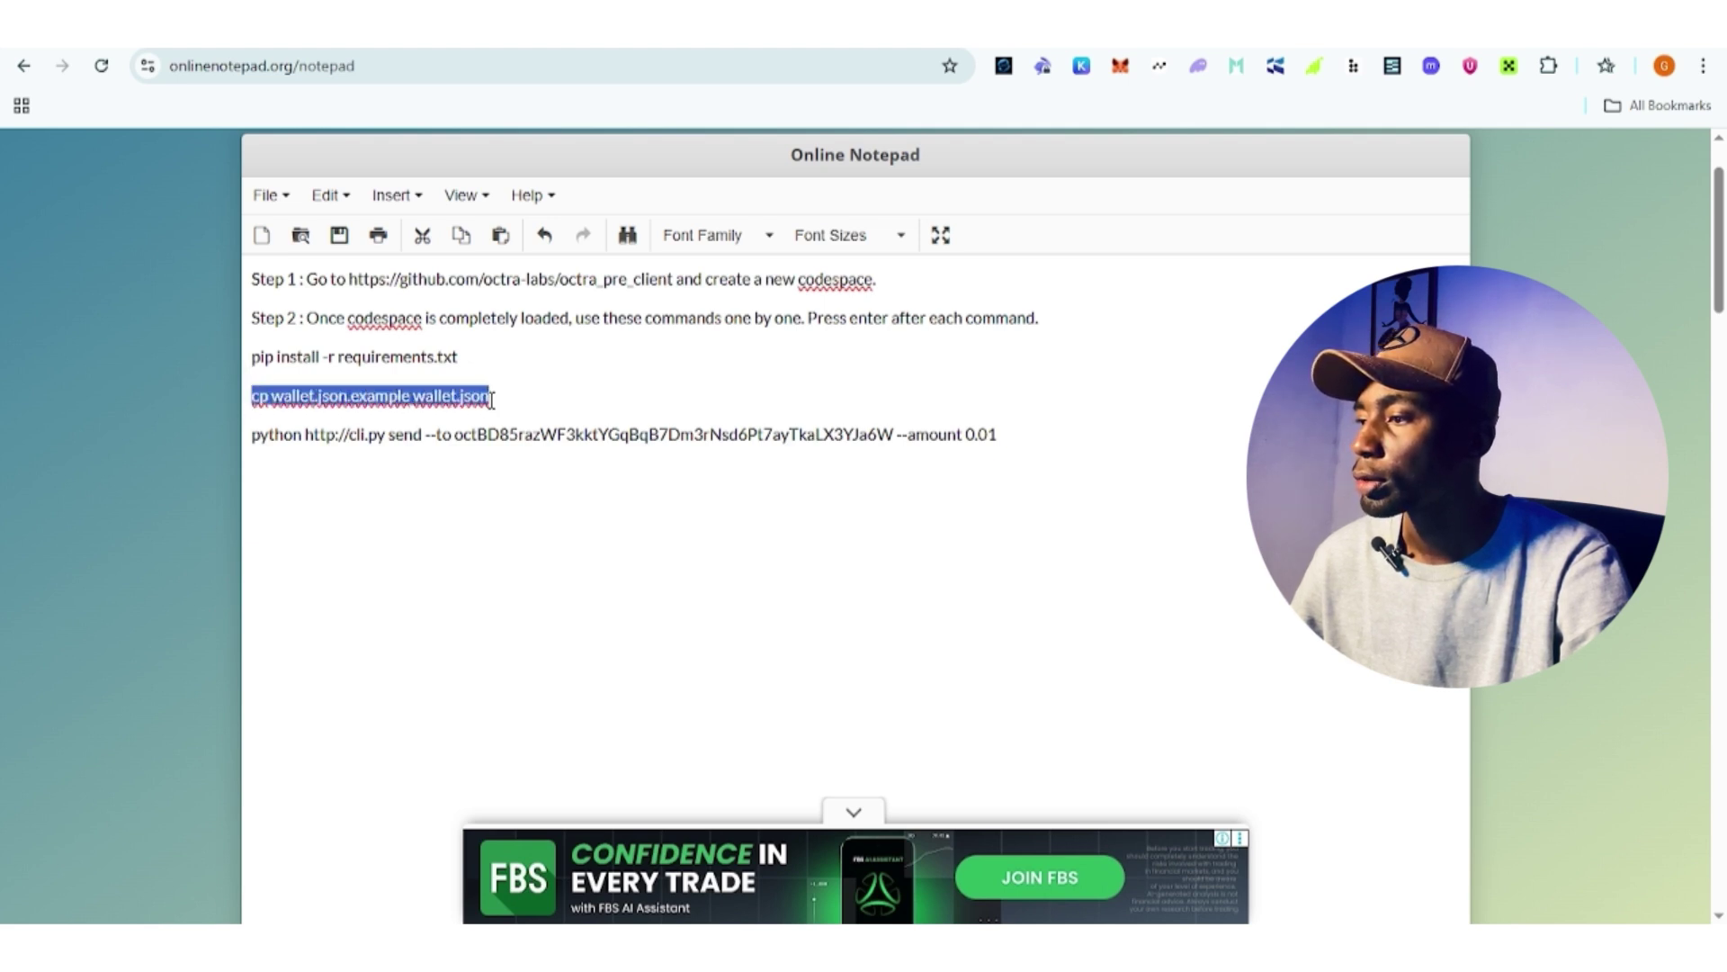
{"action": "right_click", "coordinate": [475, 398]}
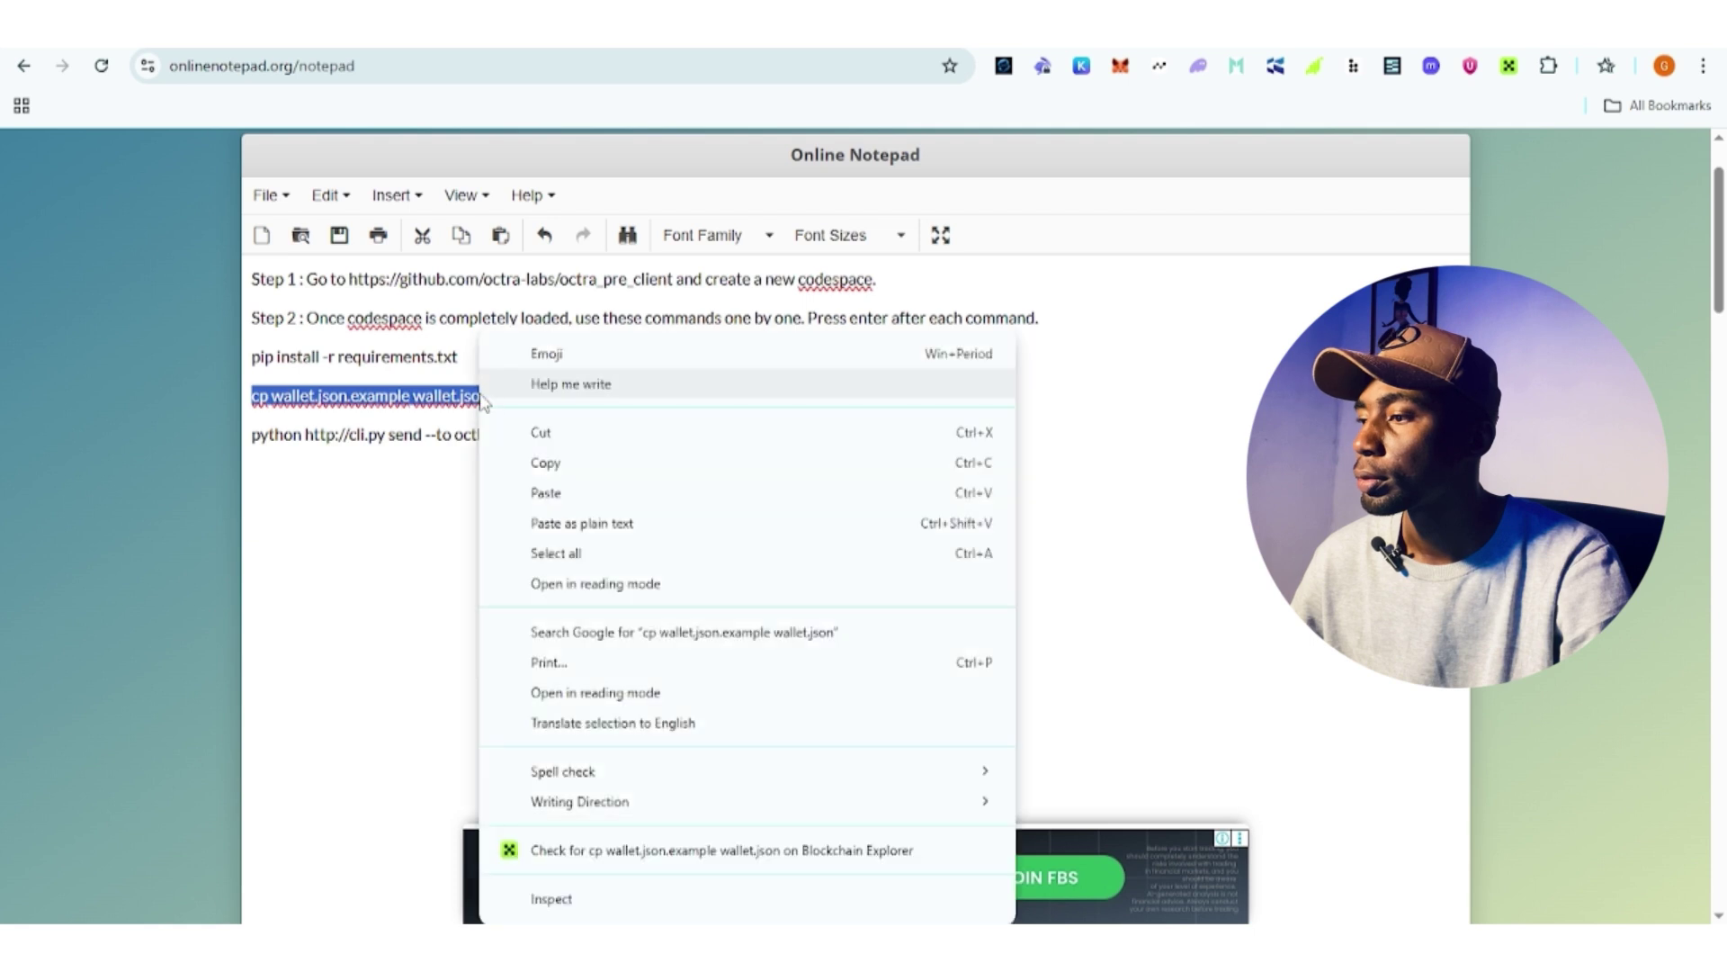
{"action": "left_click", "coordinate": [533, 456]}
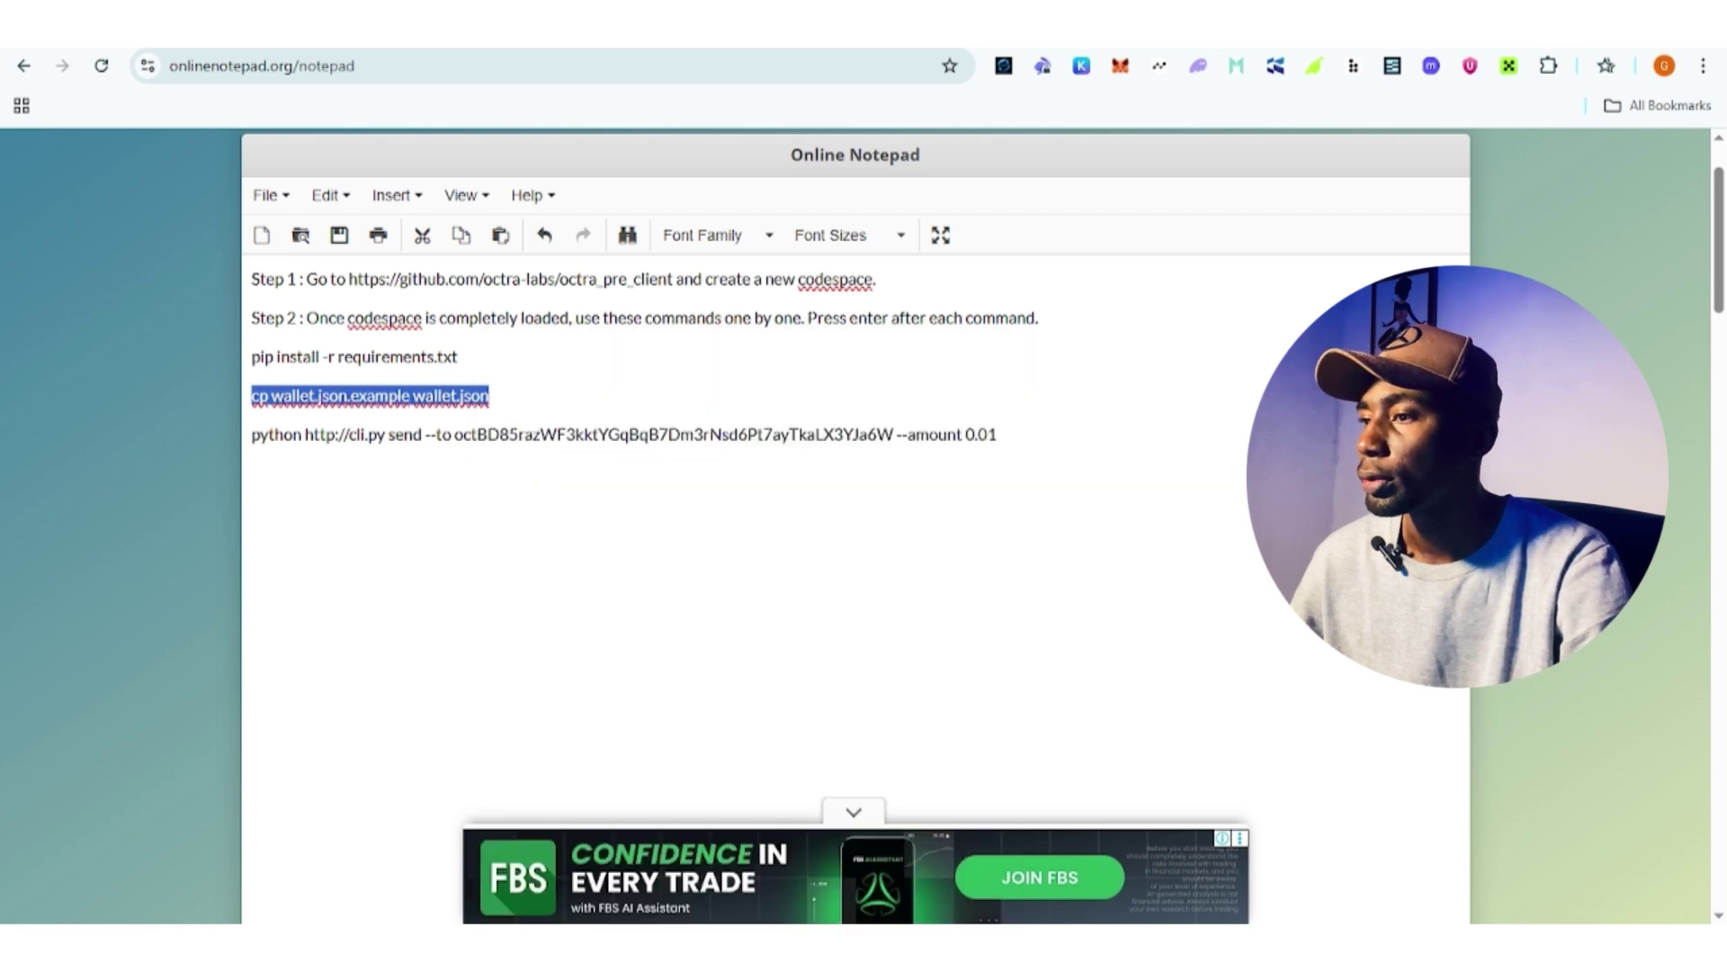
{"action": "key", "text": "ctrl+Tab"}
{"action": "left_click", "coordinate": [805, 667]}
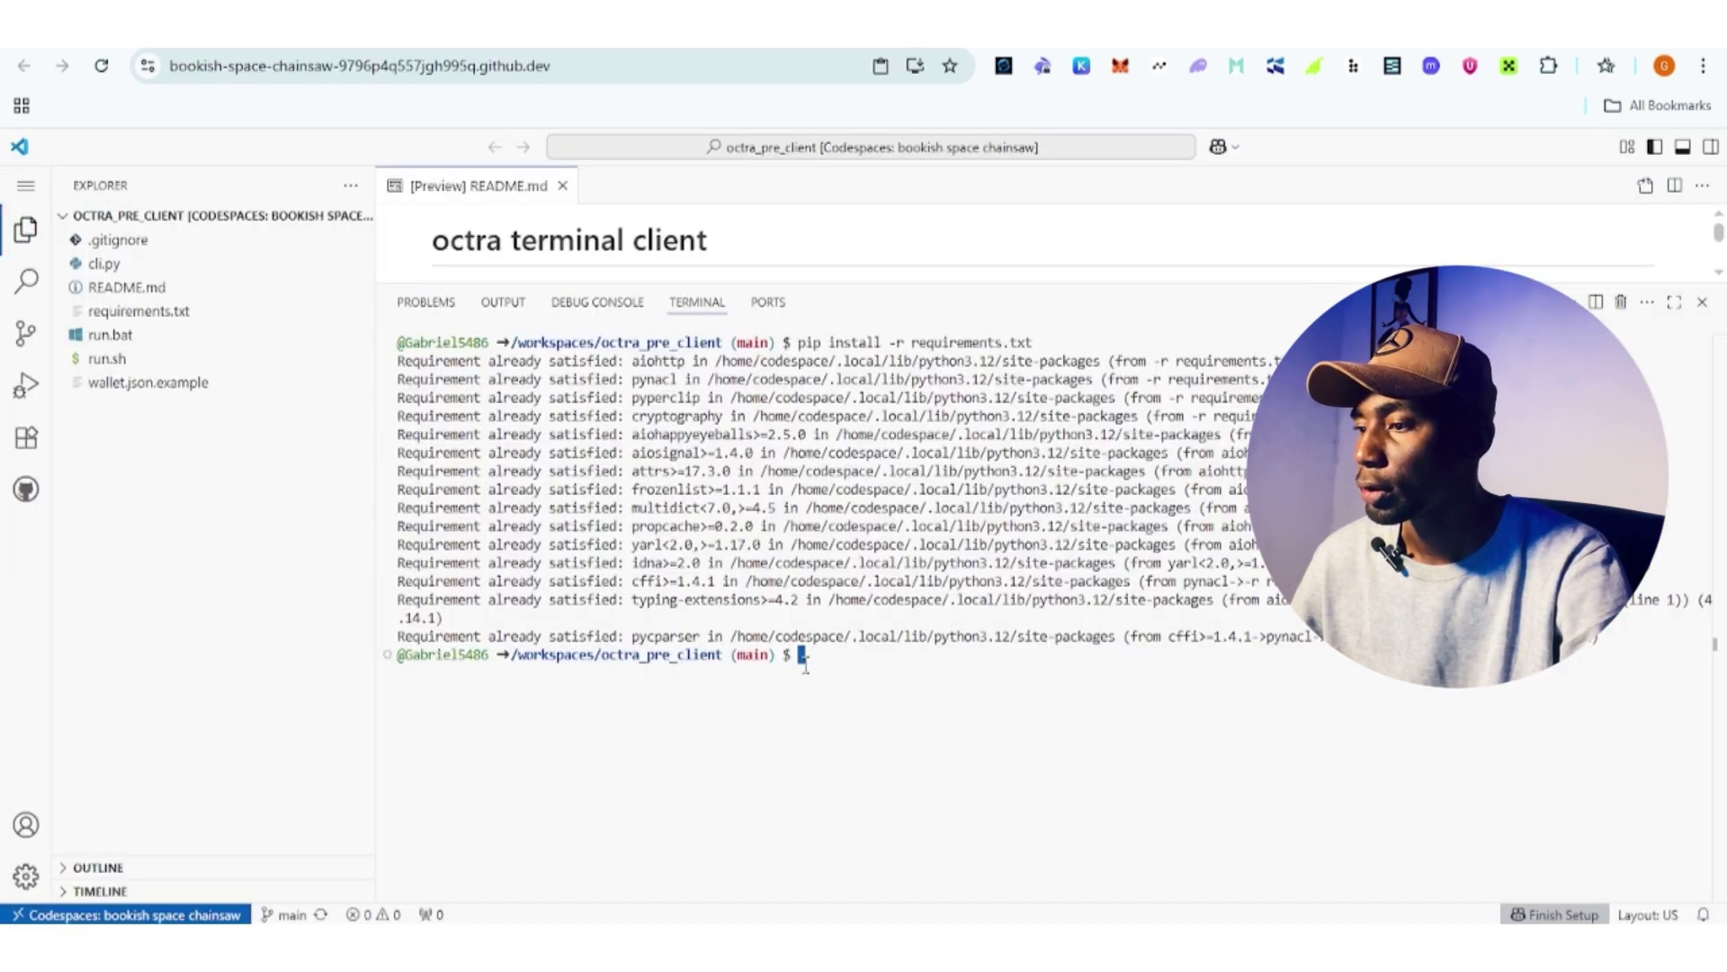
- Run cp wallet.json.example wallet.json in the terminal, then shrink the terminal panel
{"action": "key", "text": "ctrl+v"}
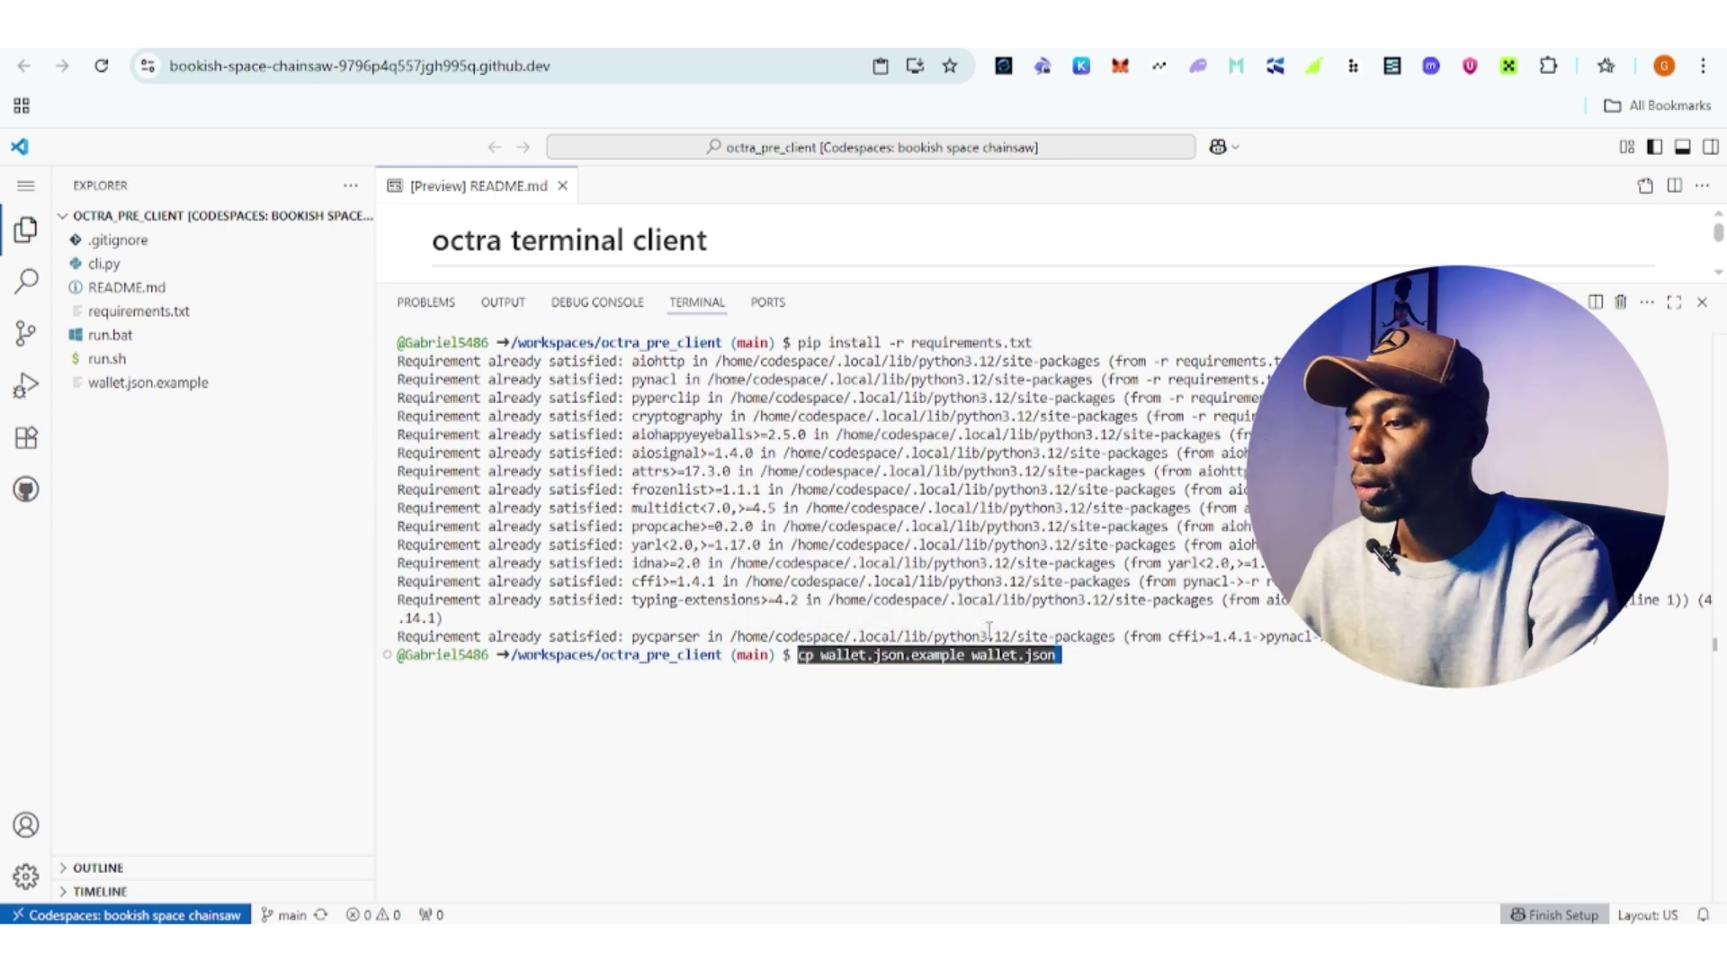
{"action": "key", "text": "Return"}
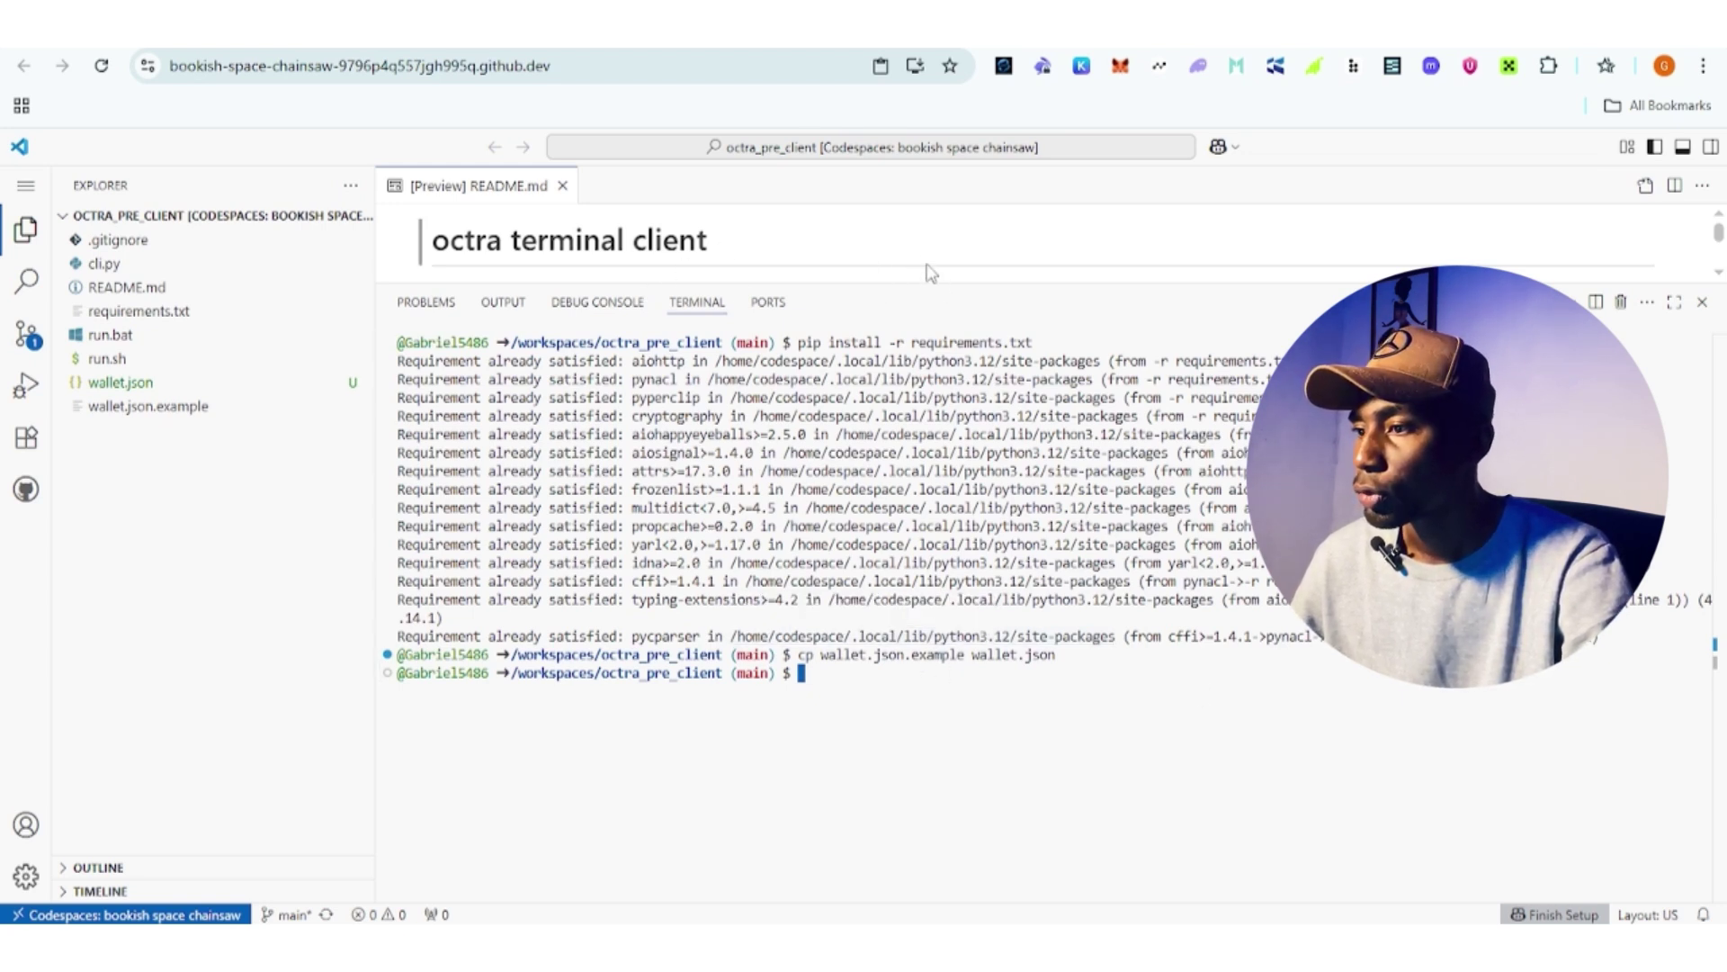
{"action": "left_click_drag", "start_coordinate": [944, 284], "coordinate": [971, 522]}
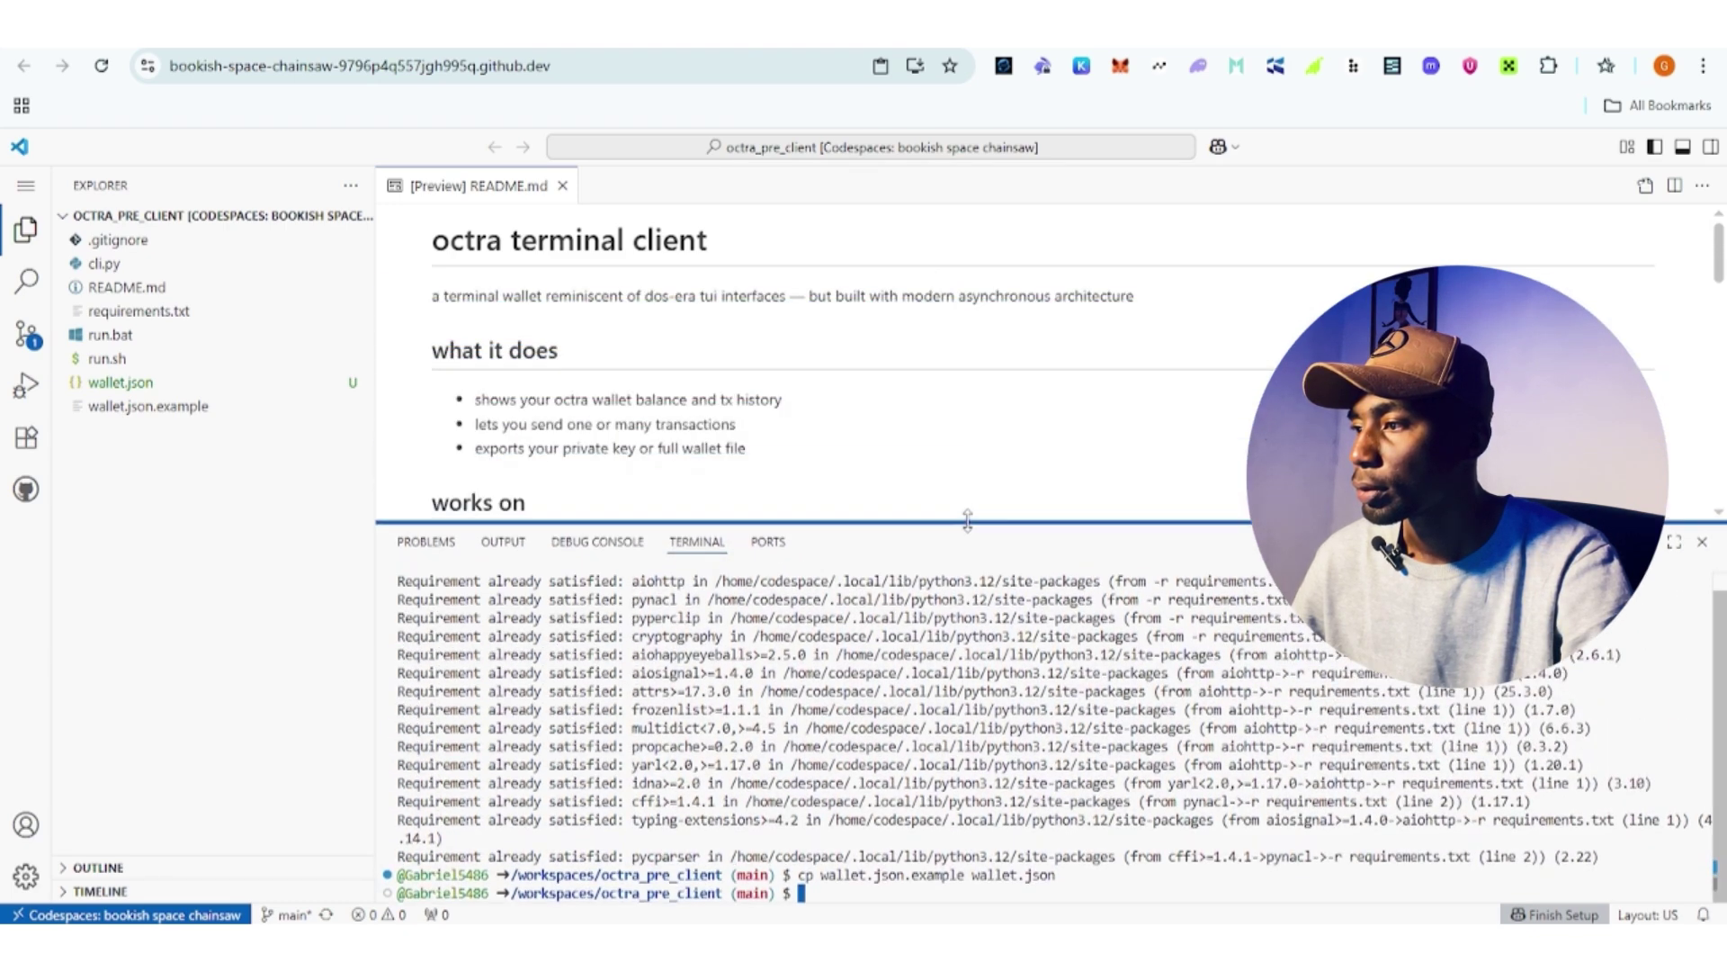
- Open wallet.json and replace the private key placeholder with the wallet's private key
{"action": "left_click", "coordinate": [144, 388]}
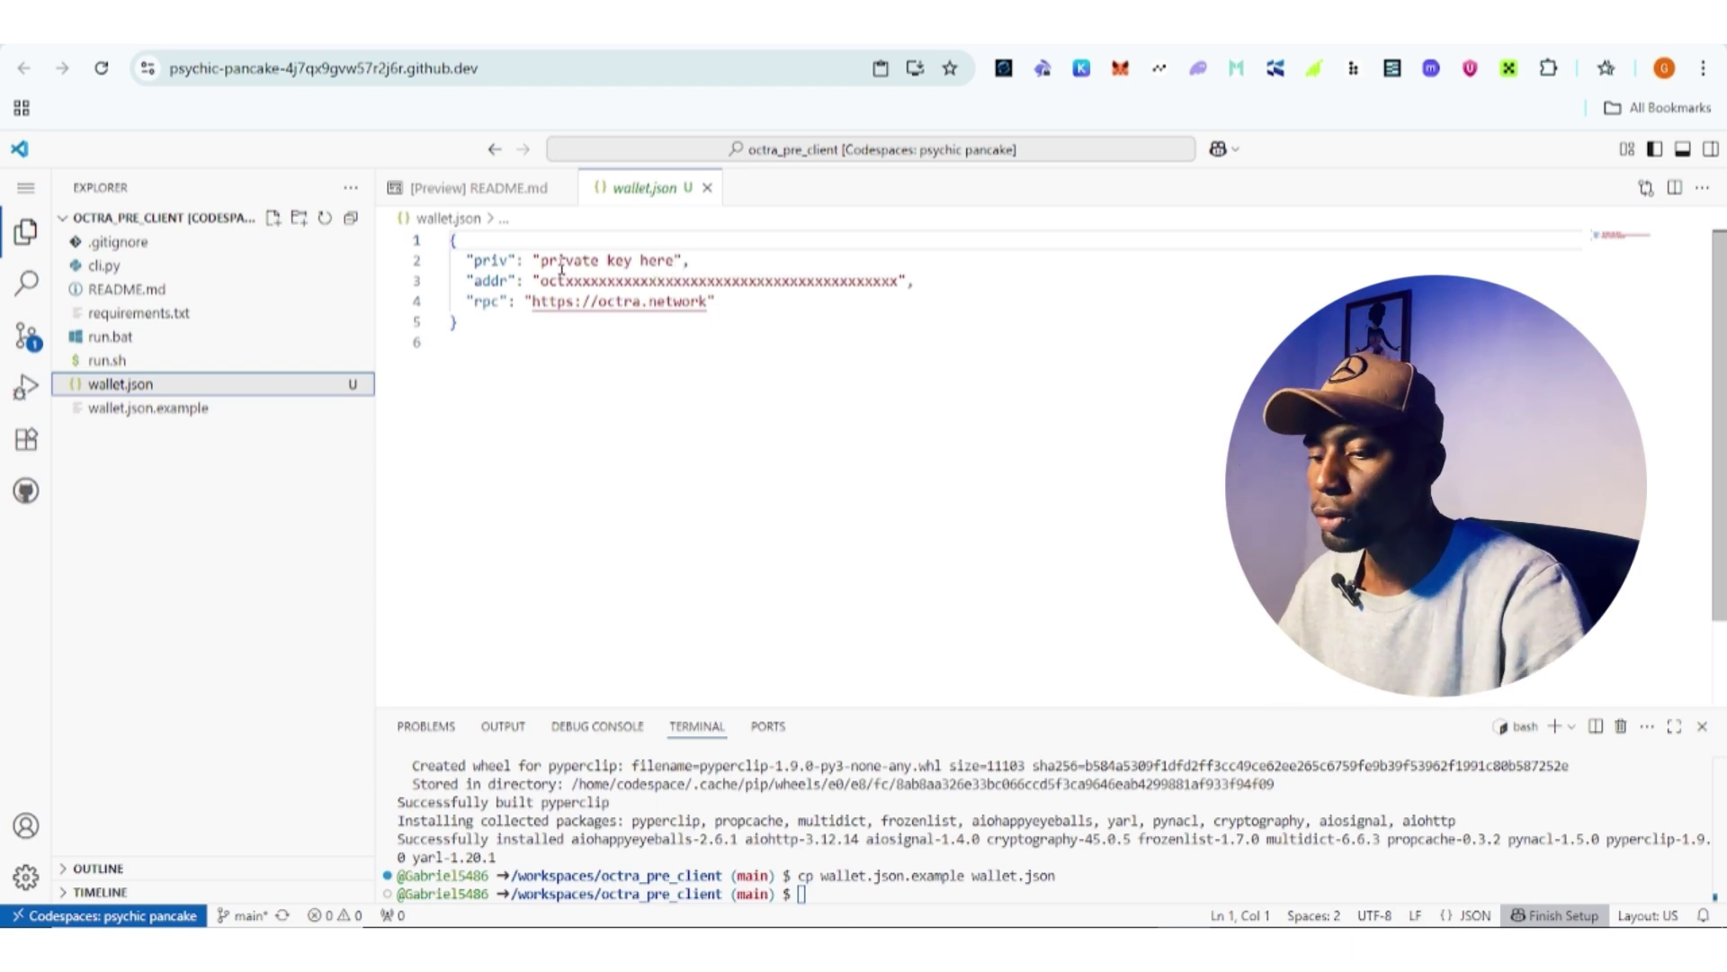
{"action": "key", "text": "Up"}
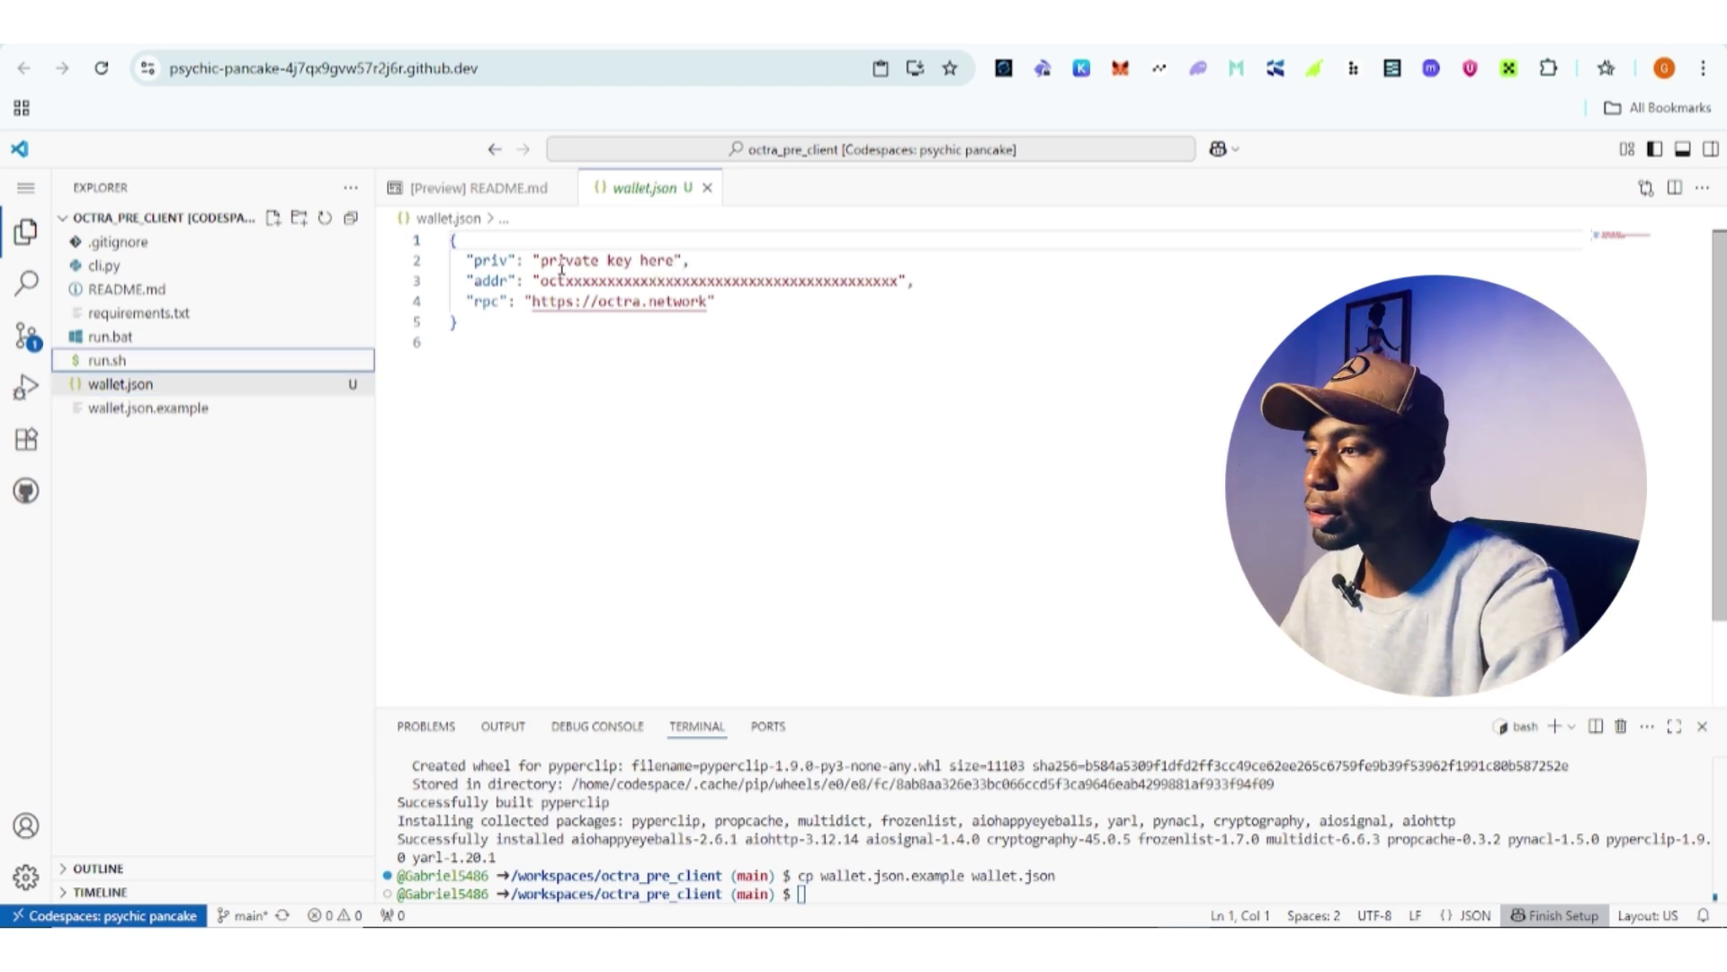
{"action": "left_click", "coordinate": [582, 260]}
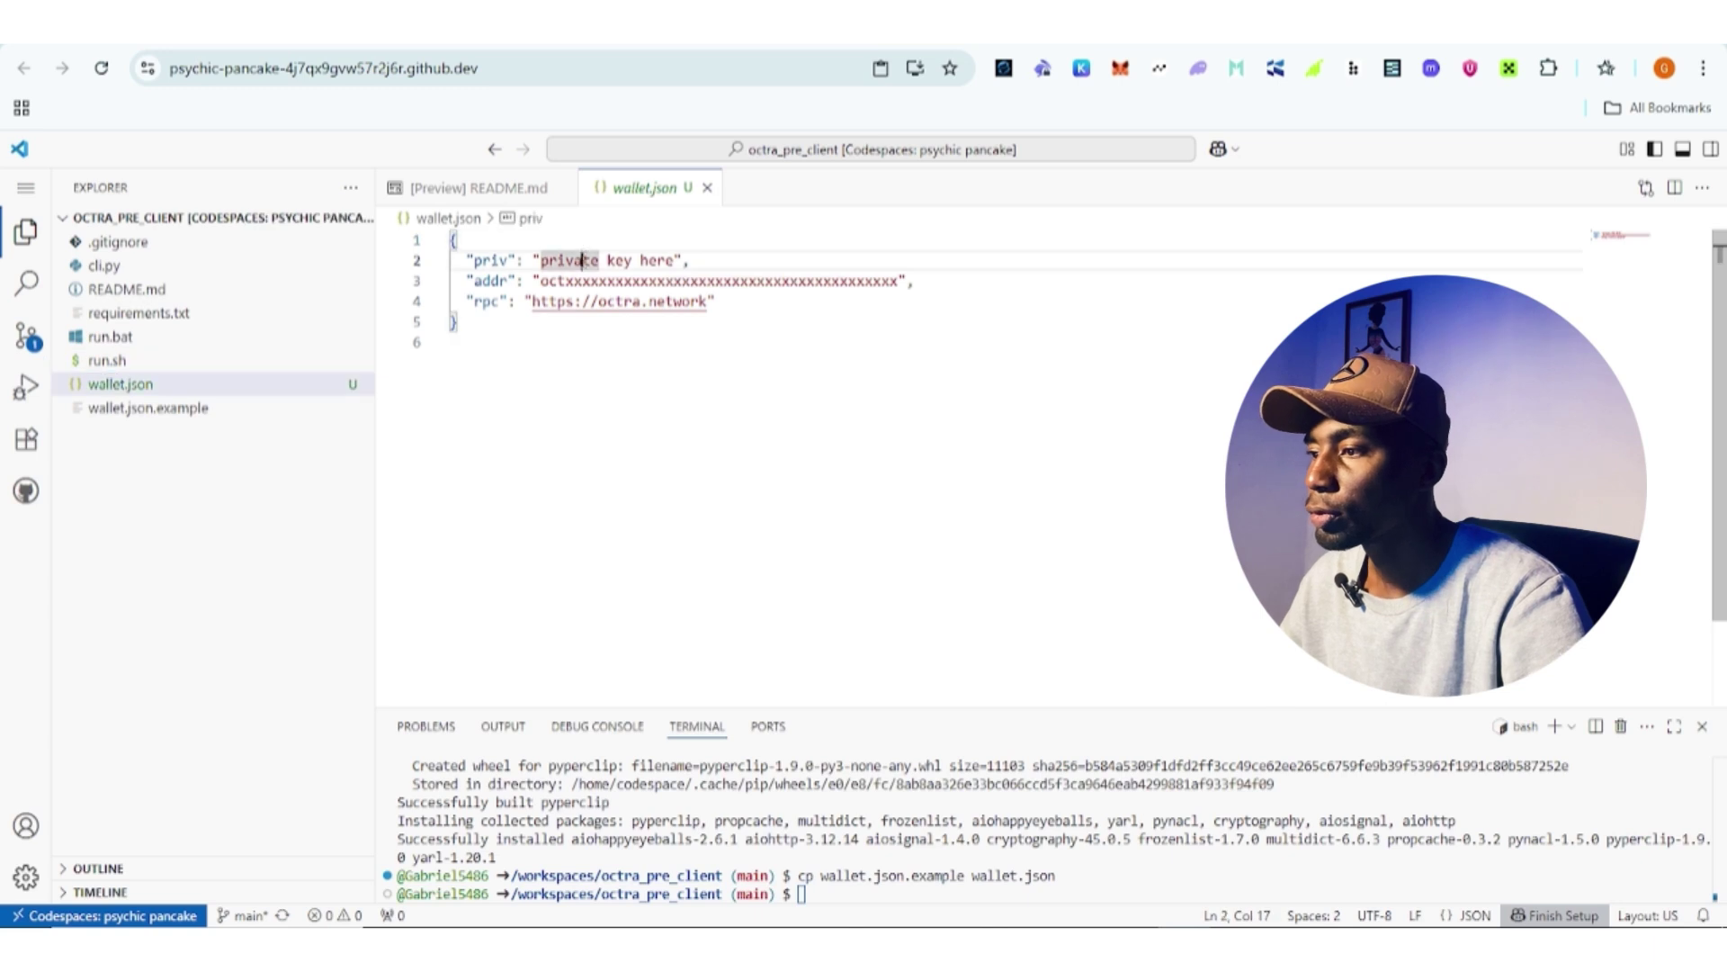
{"action": "left_click", "coordinate": [675, 260]}
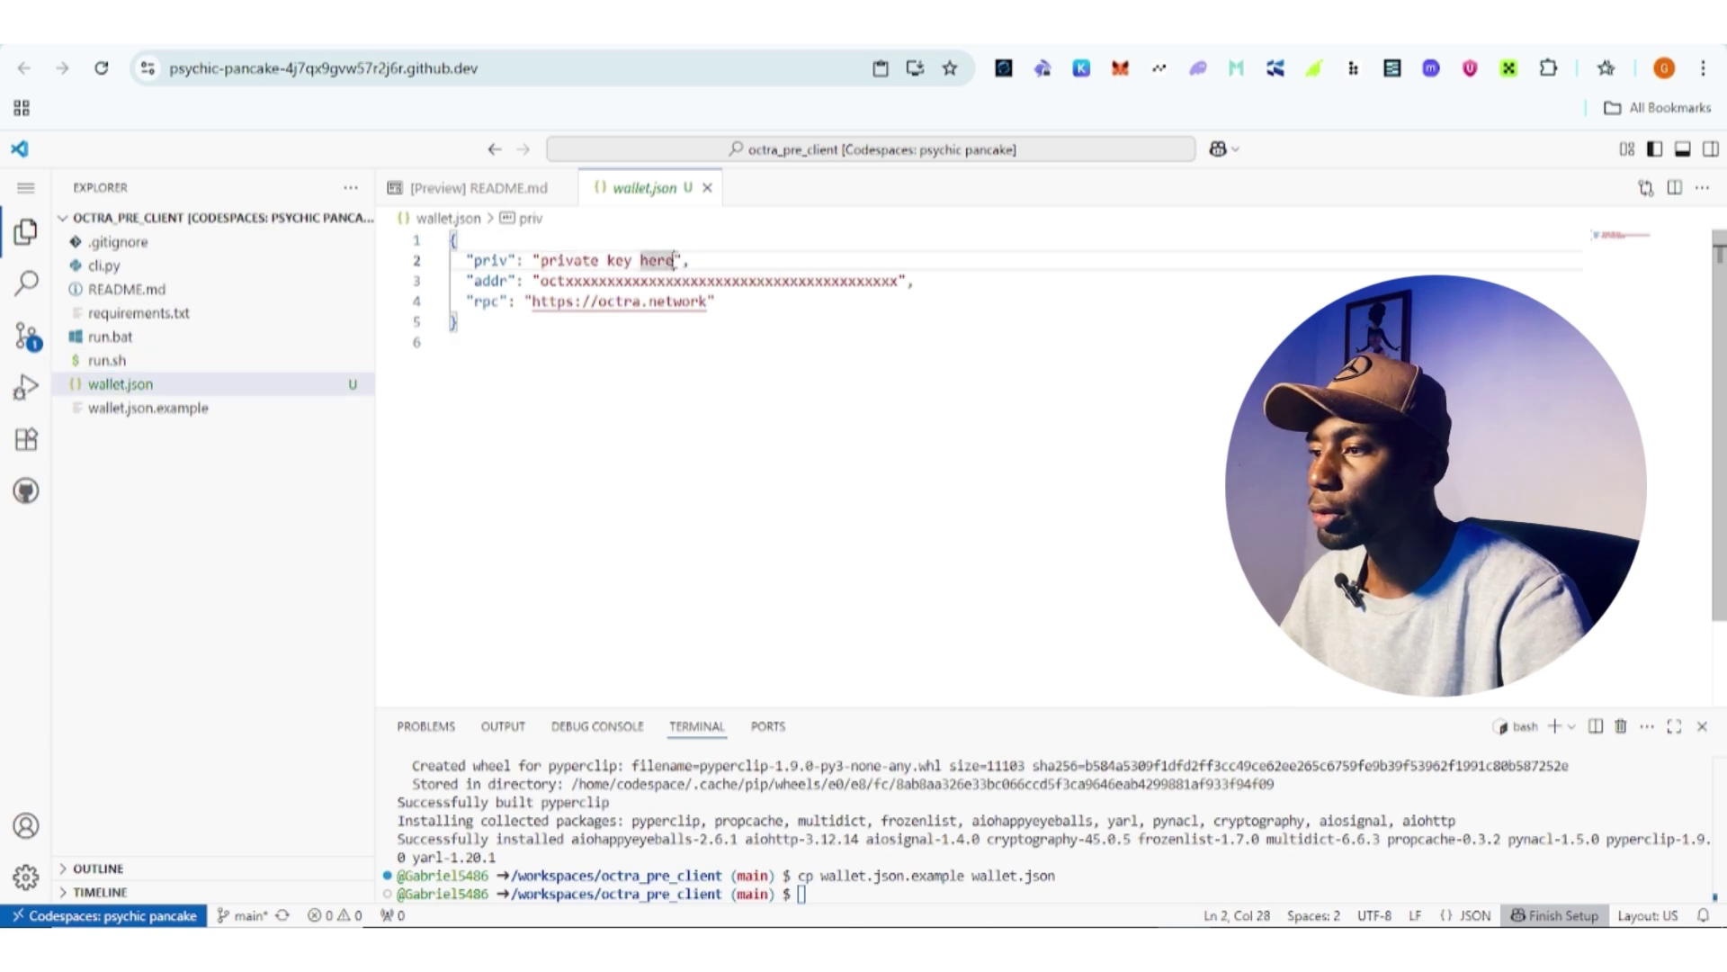
{"action": "key", "text": "BackSpace"}
{"action": "key", "text": "BackSpace"}
{"action": "key", "text": "BackSpace"}
{"action": "key", "text": "BackSpace"}
{"action": "key", "text": "BackSpace"}
{"action": "key", "text": "BackSpace"}
{"action": "key", "text": "BackSpace"}
{"action": "key", "text": "BackSpace"}
{"action": "key", "text": "BackSpace"}
{"action": "key", "text": "BackSpace"}
{"action": "key", "text": "BackSpace"}
{"action": "key", "text": "BackSpace"}
{"action": "key", "text": "BackSpace"}
{"action": "key", "text": "BackSpace"}
{"action": "key", "text": "BackSpace"}
{"action": "key", "text": "BackSpace"}
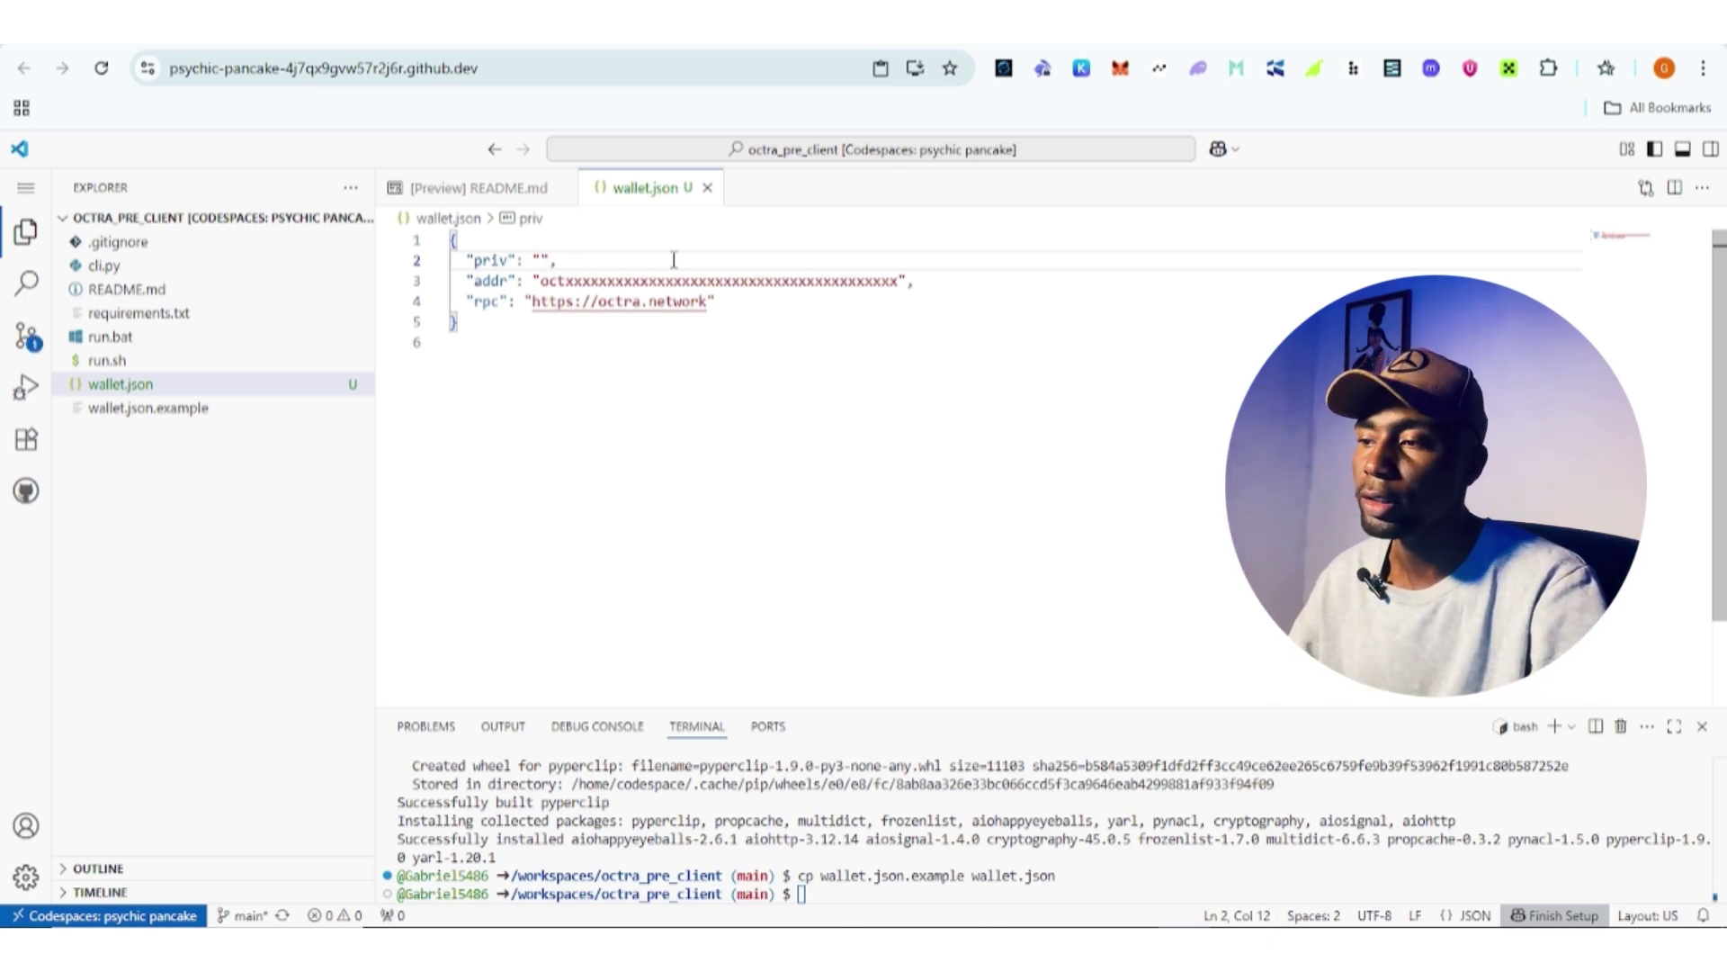
{"action": "key", "text": "ctrl+v"}
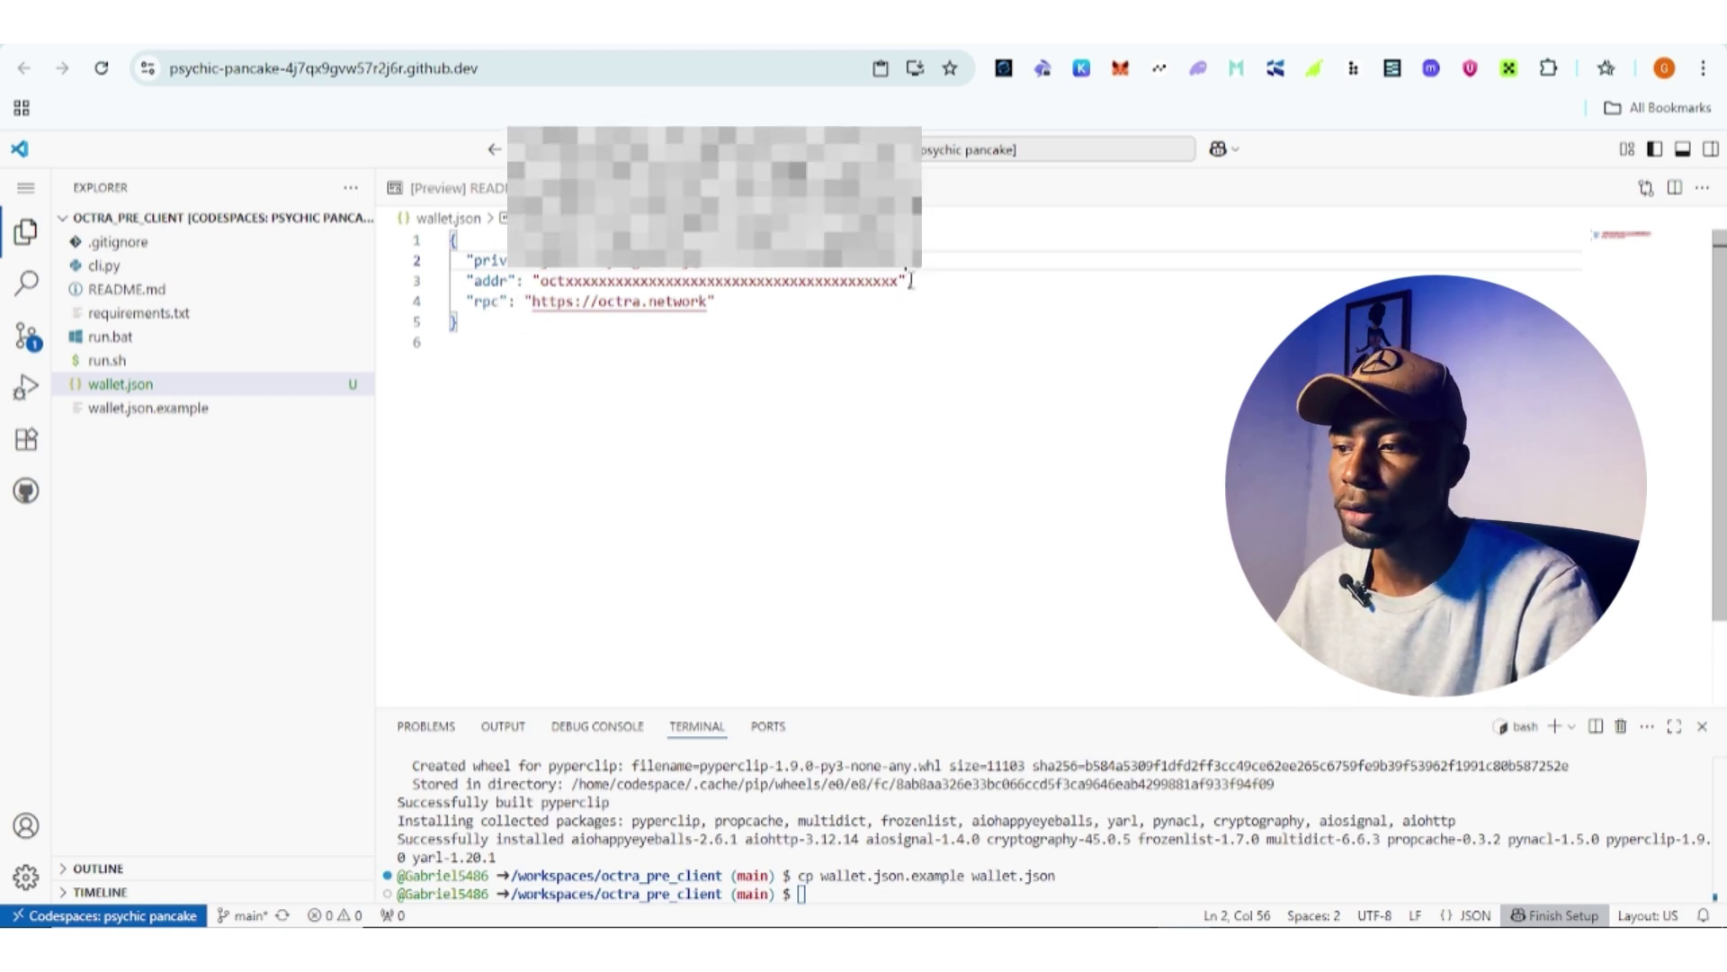
- Replace the placeholder x's after 'oct' in addr with the wallet address
{"action": "left_click", "coordinate": [900, 281]}
{"action": "key", "text": "BackSpace"}
{"action": "key", "text": "BackSpace"}
{"action": "key", "text": "BackSpace"}
{"action": "key", "text": "BackSpace"}
{"action": "key", "text": "BackSpace"}
{"action": "key", "text": "BackSpace"}
{"action": "key", "text": "BackSpace"}
{"action": "key", "text": "BackSpace"}
{"action": "key", "text": "BackSpace"}
{"action": "key", "text": "BackSpace"}
{"action": "key", "text": "BackSpace"}
{"action": "key", "text": "BackSpace"}
{"action": "key", "text": "BackSpace"}
{"action": "key", "text": "BackSpace"}
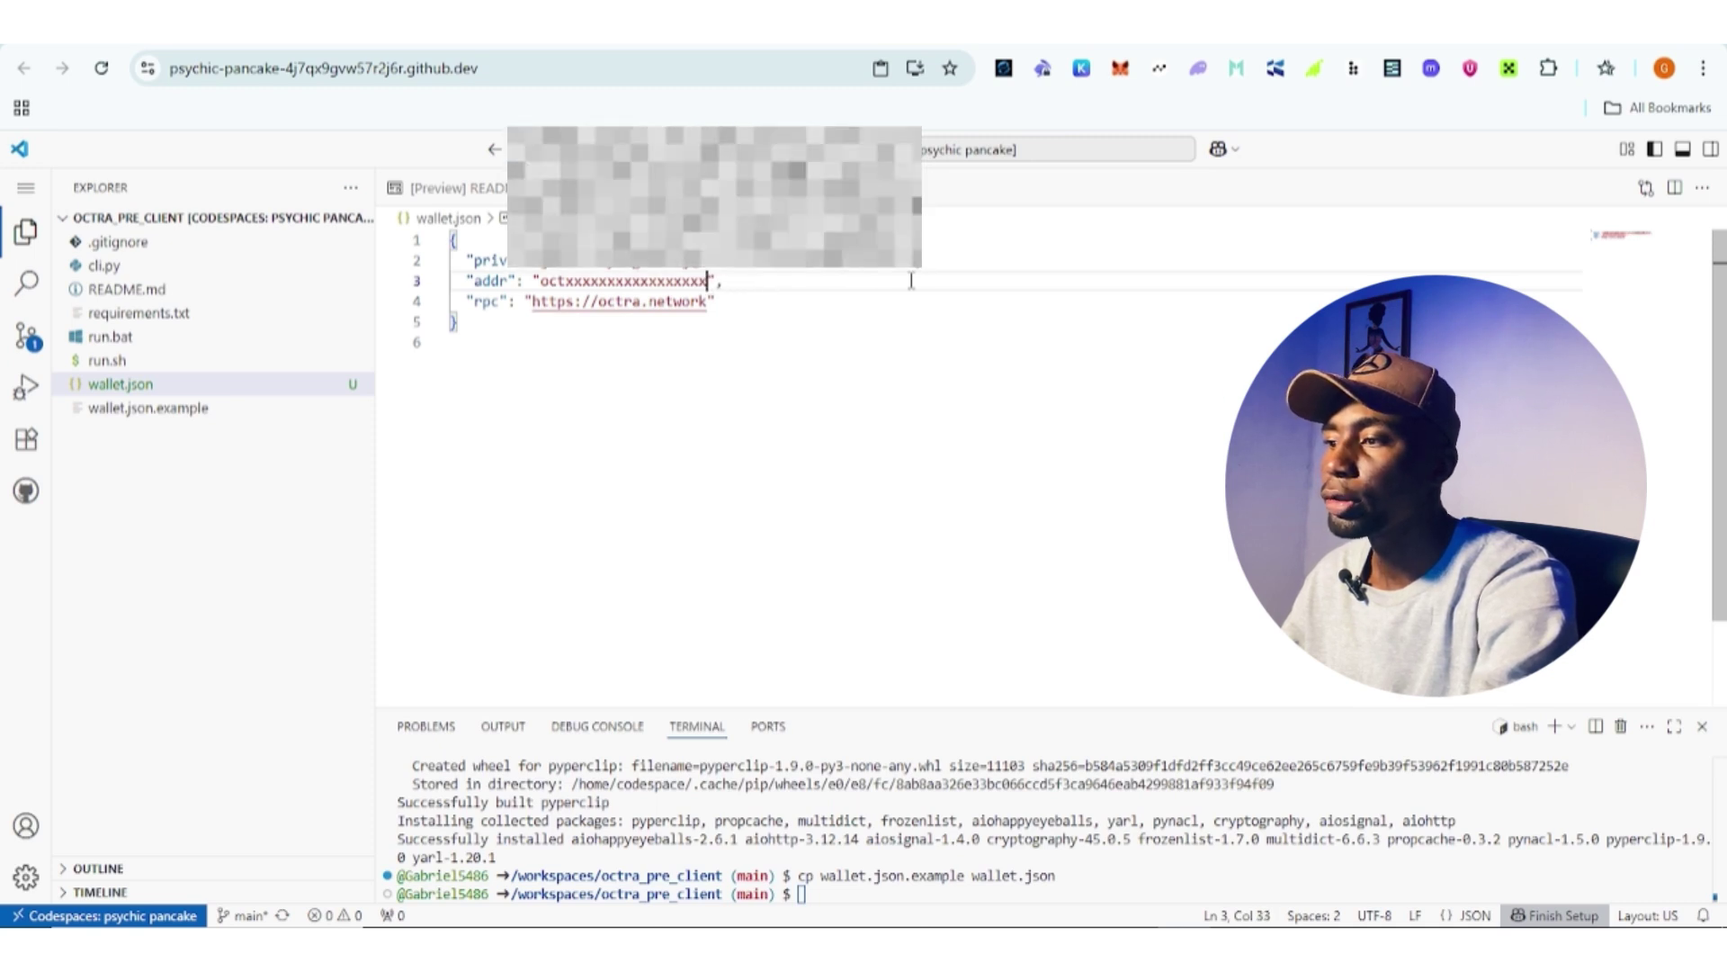
{"action": "key", "text": "BackSpace"}
{"action": "key", "text": "BackSpace"}
{"action": "key", "text": "BackSpace"}
{"action": "key", "text": "BackSpace"}
{"action": "key", "text": "BackSpace"}
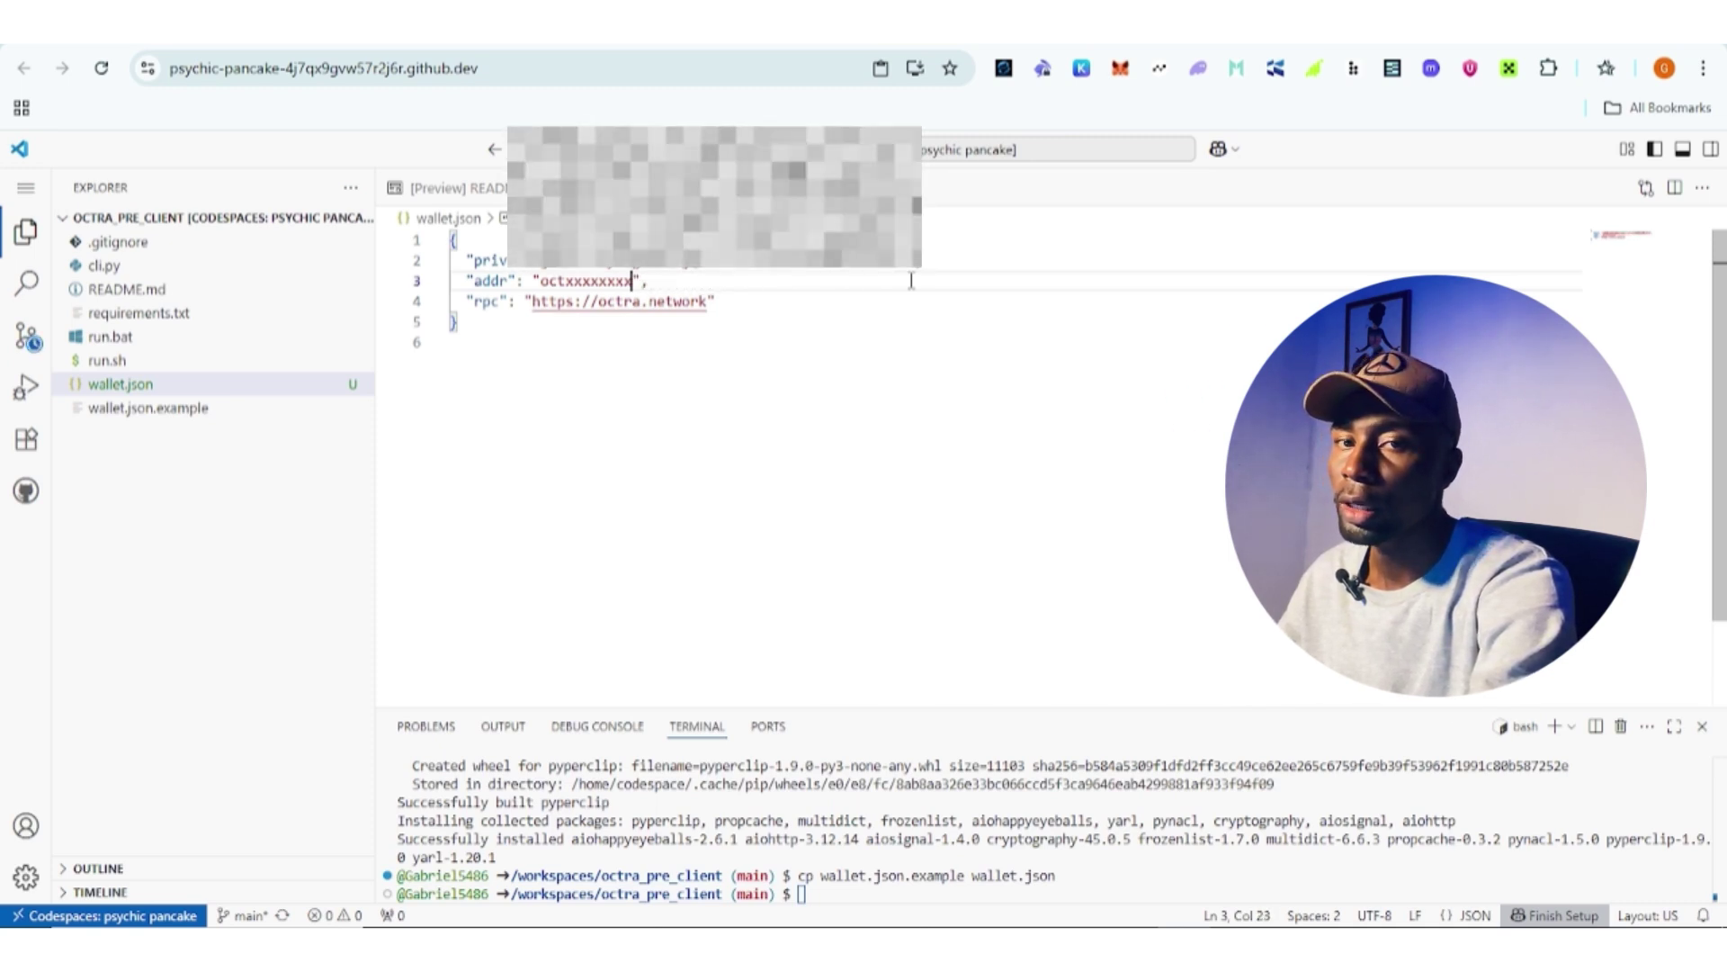
{"action": "key", "text": "BackSpace"}
{"action": "key", "text": "BackSpace"}
{"action": "key", "text": "BackSpace"}
{"action": "key", "text": "BackSpace"}
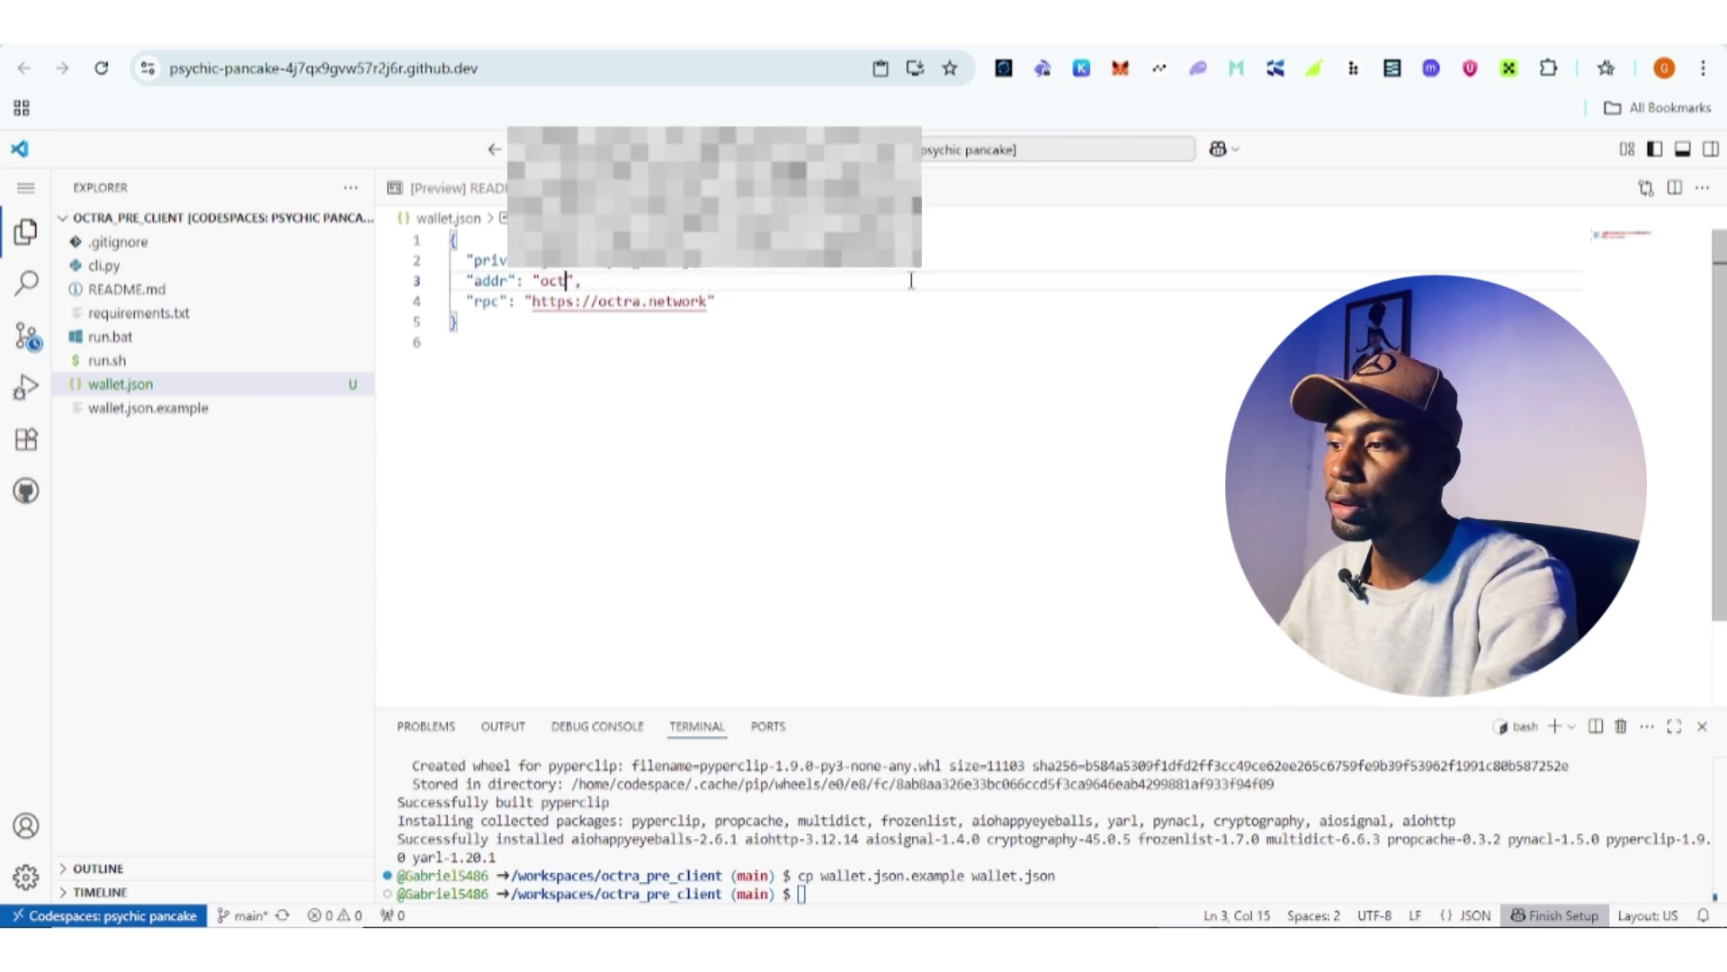
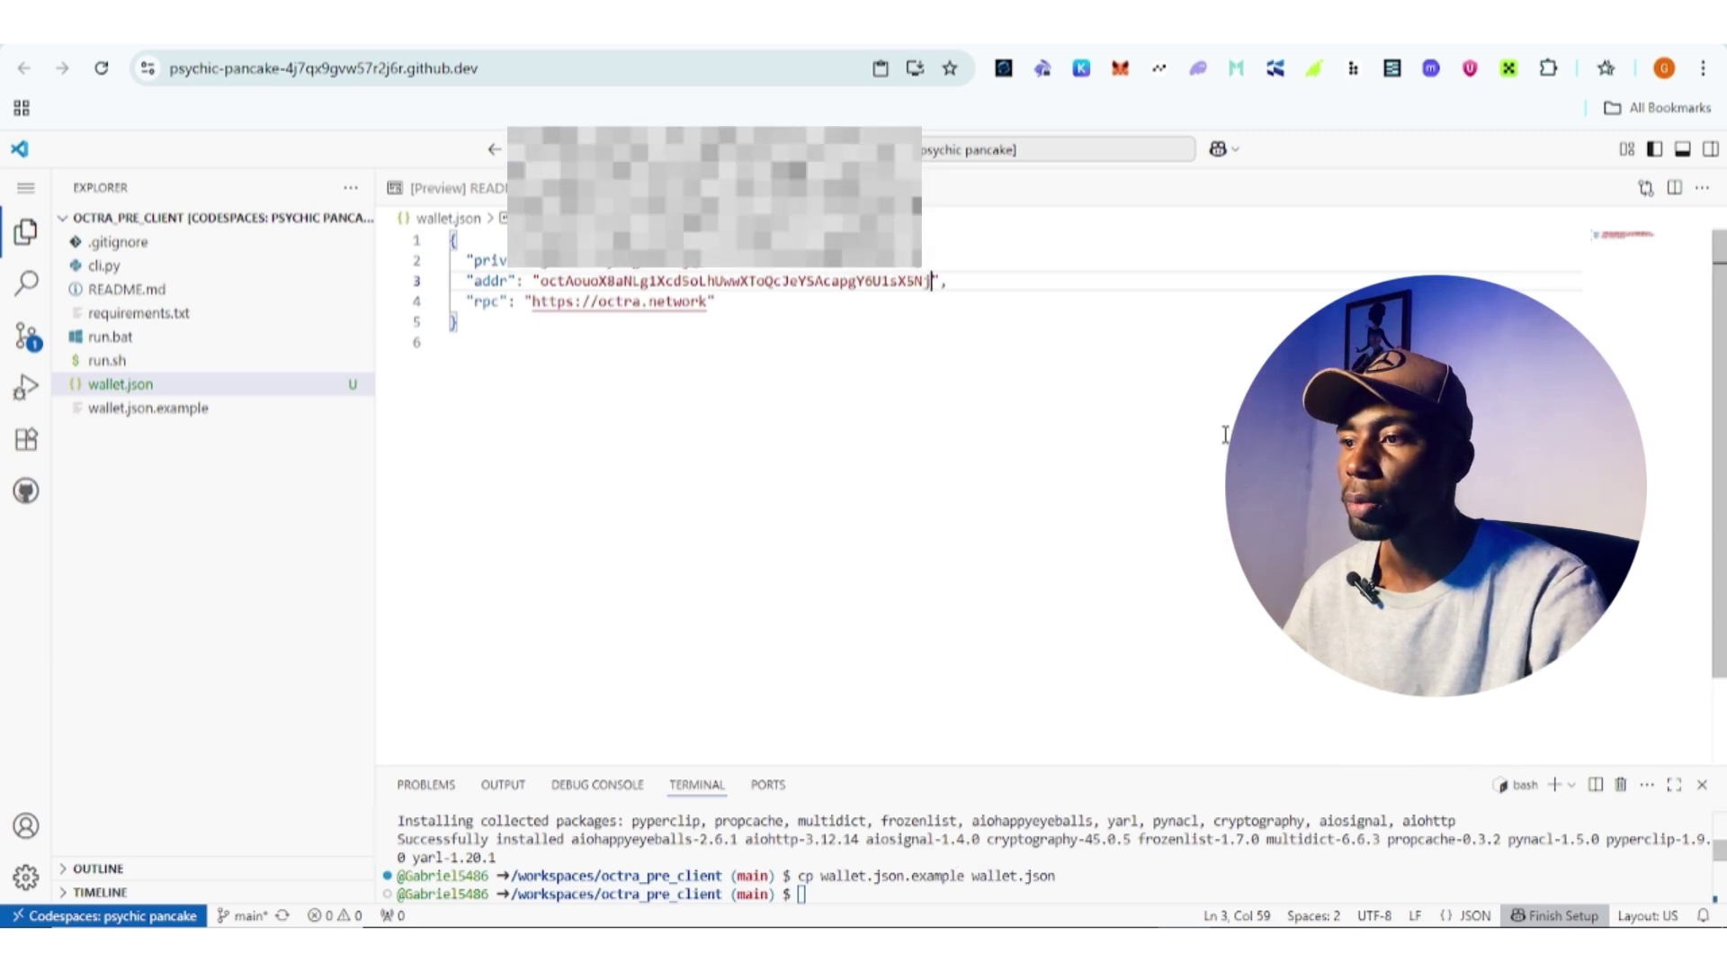
- Select the python cli.py send command line in the Online Notepad
{"action": "left_click", "coordinate": [1187, 19]}
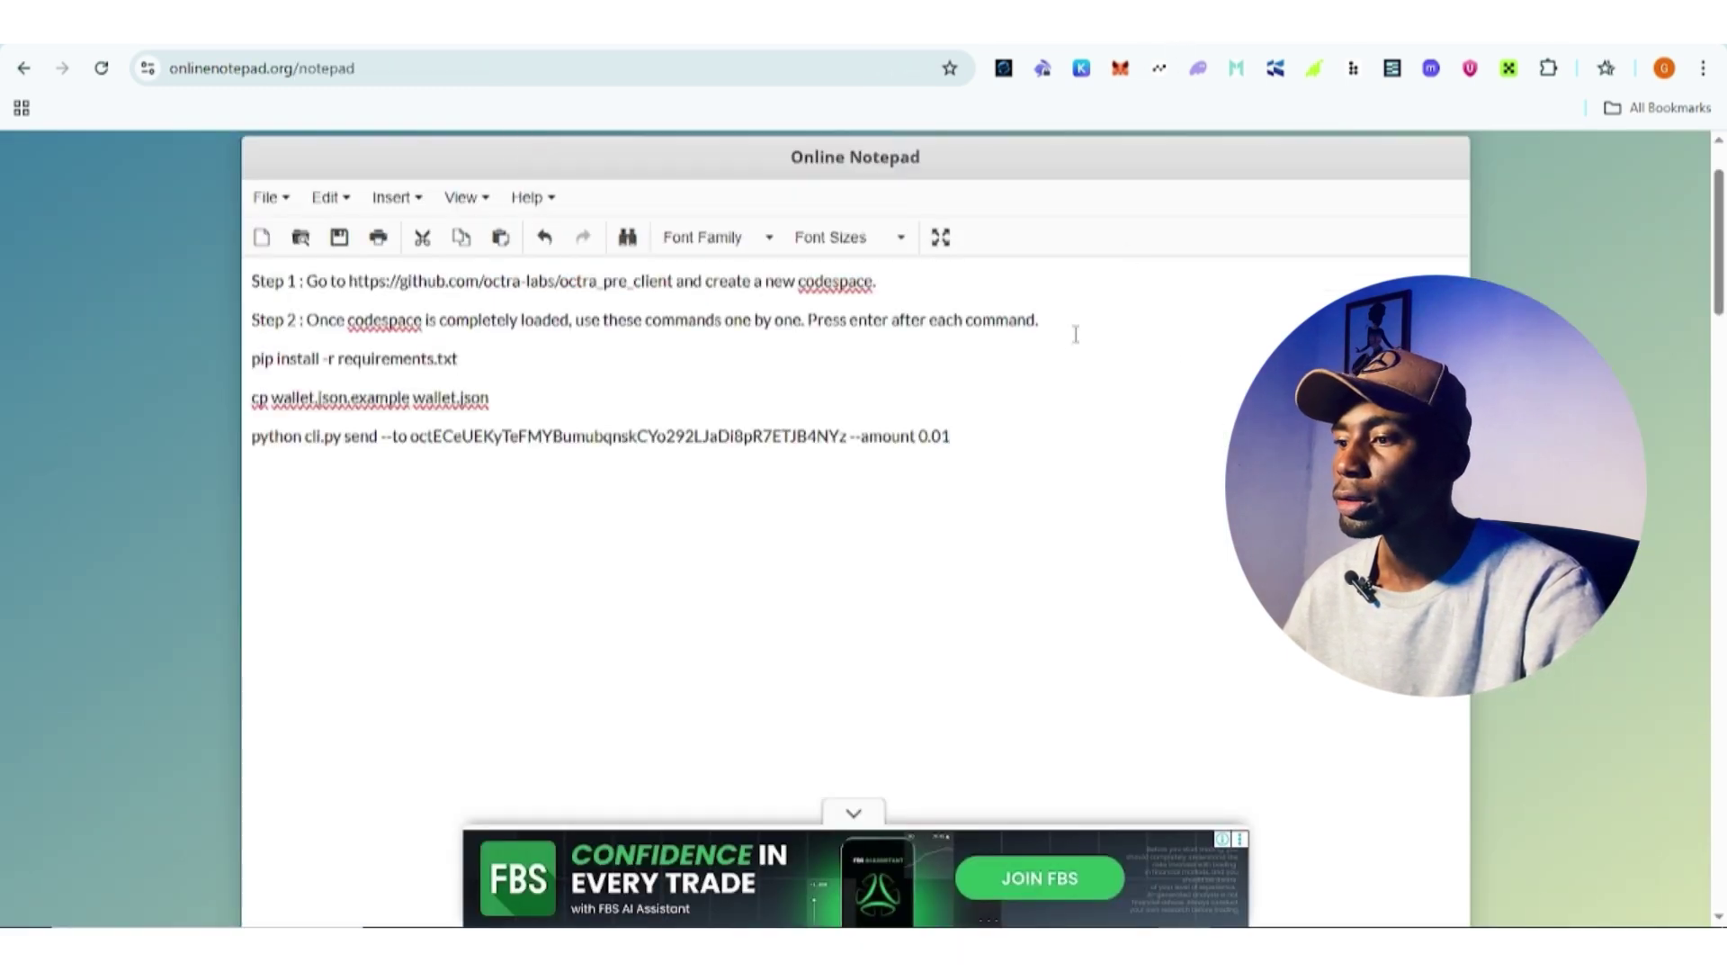
{"action": "triple_click", "coordinate": [931, 443]}
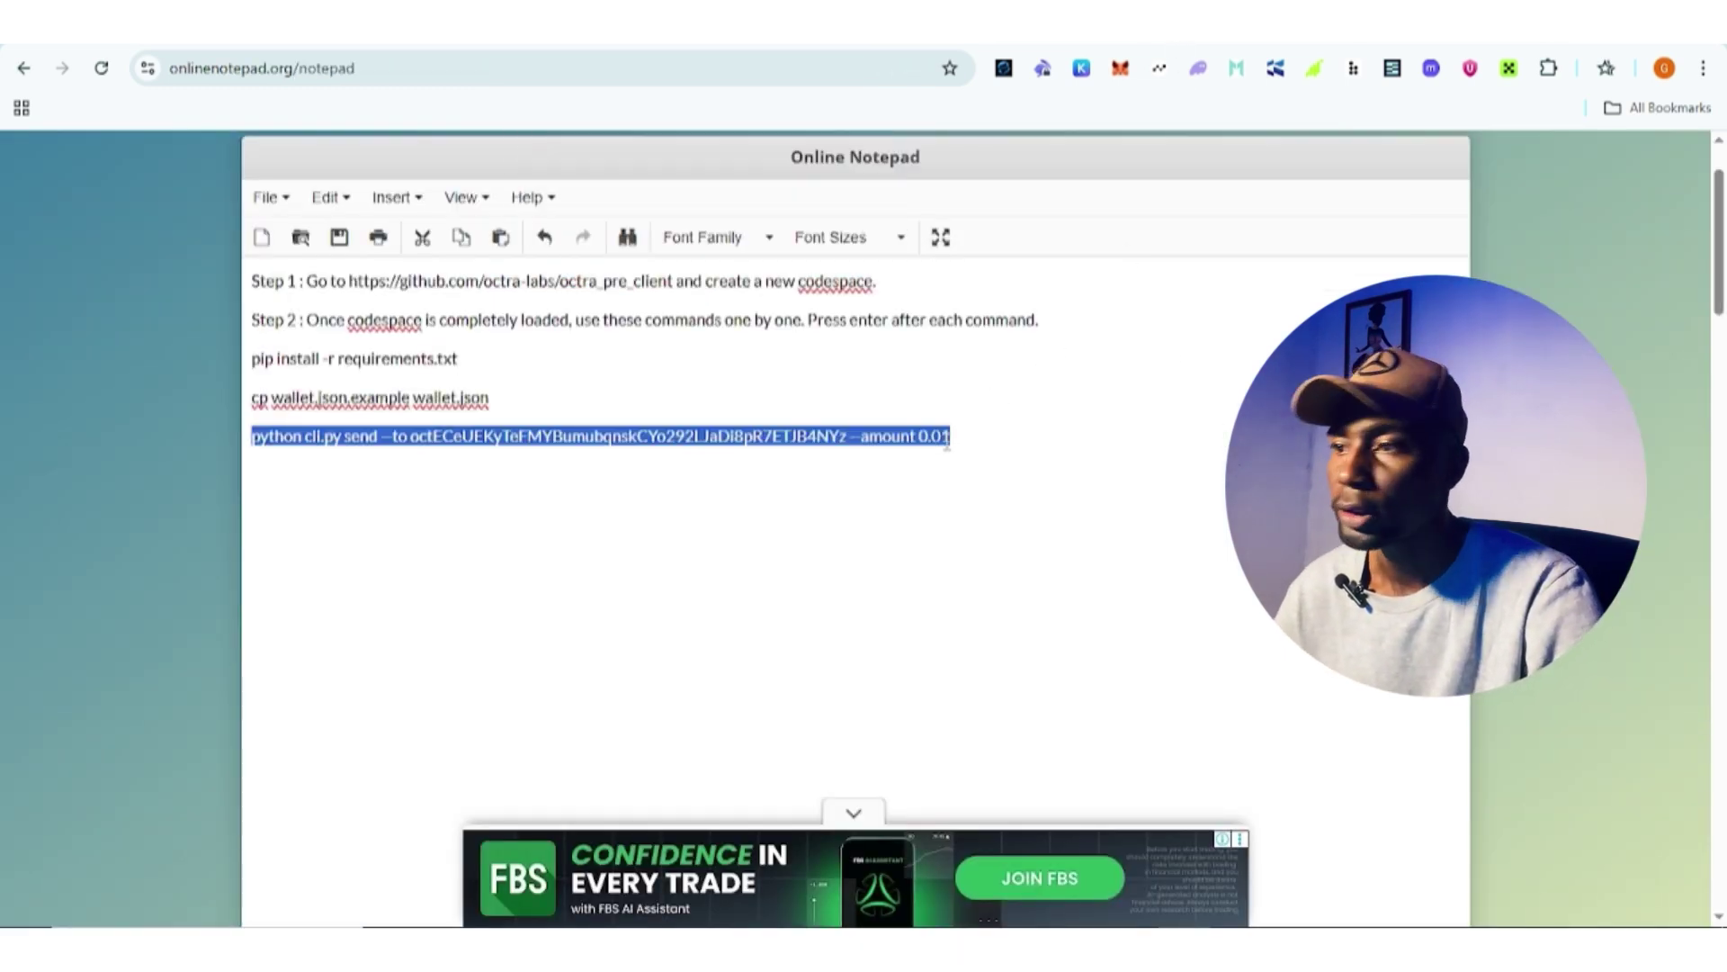
{"action": "key", "text": "ctrl+shift+Tab"}
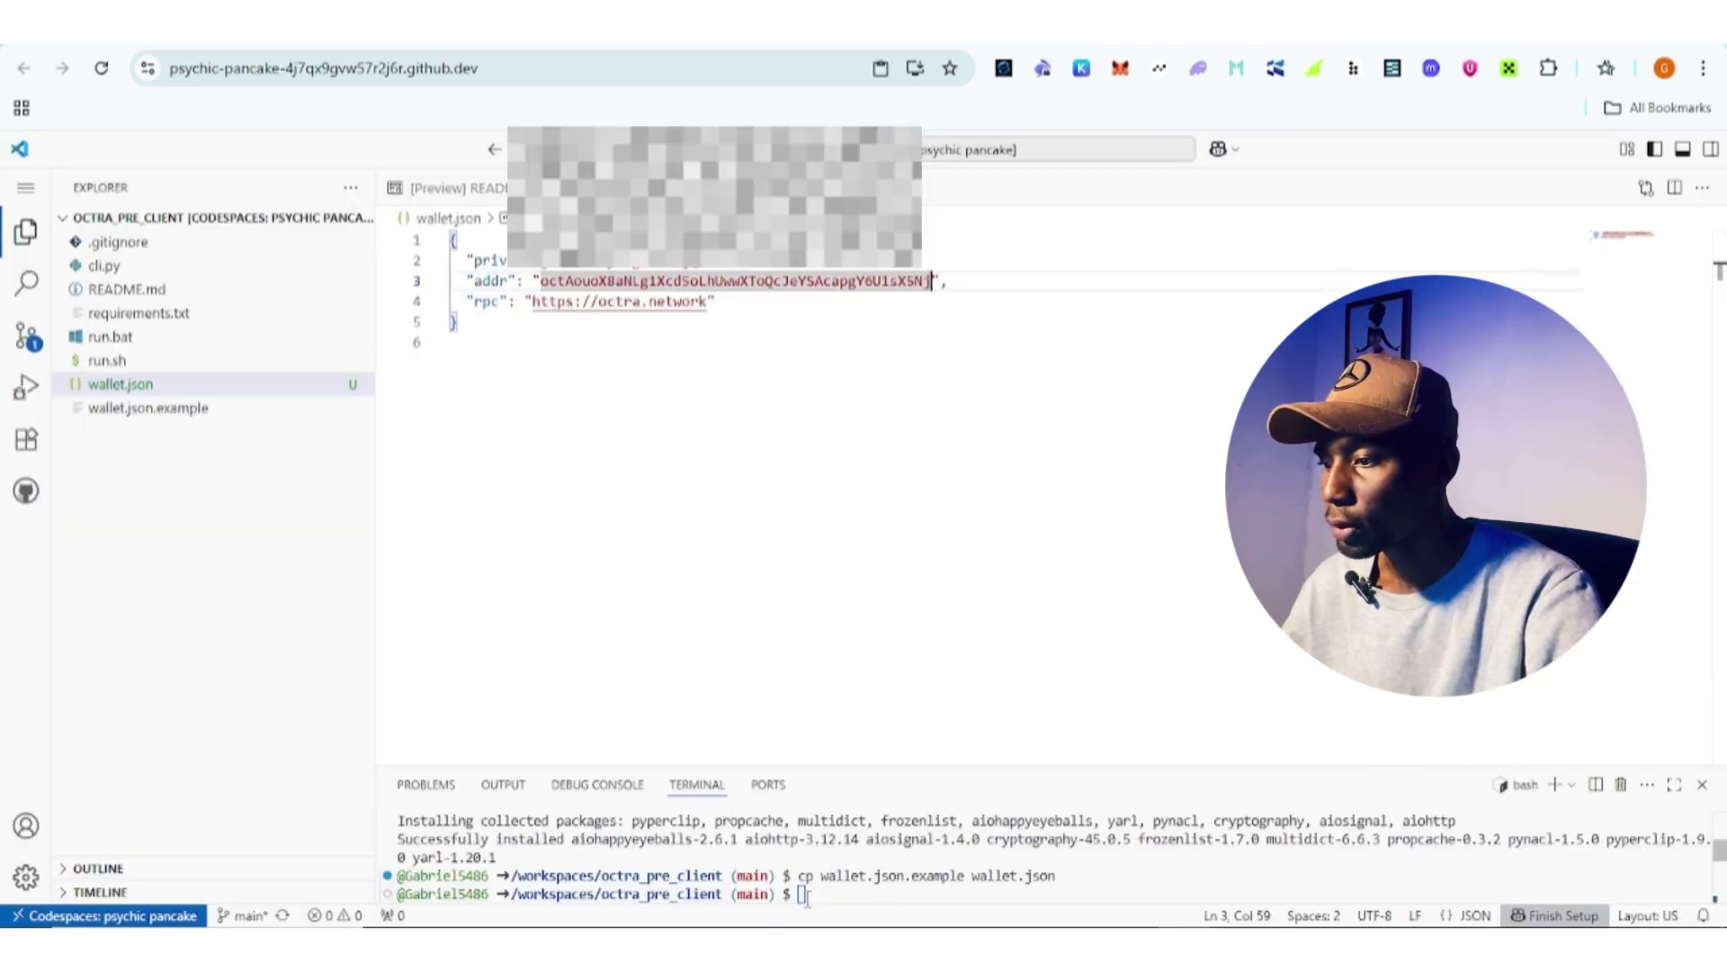
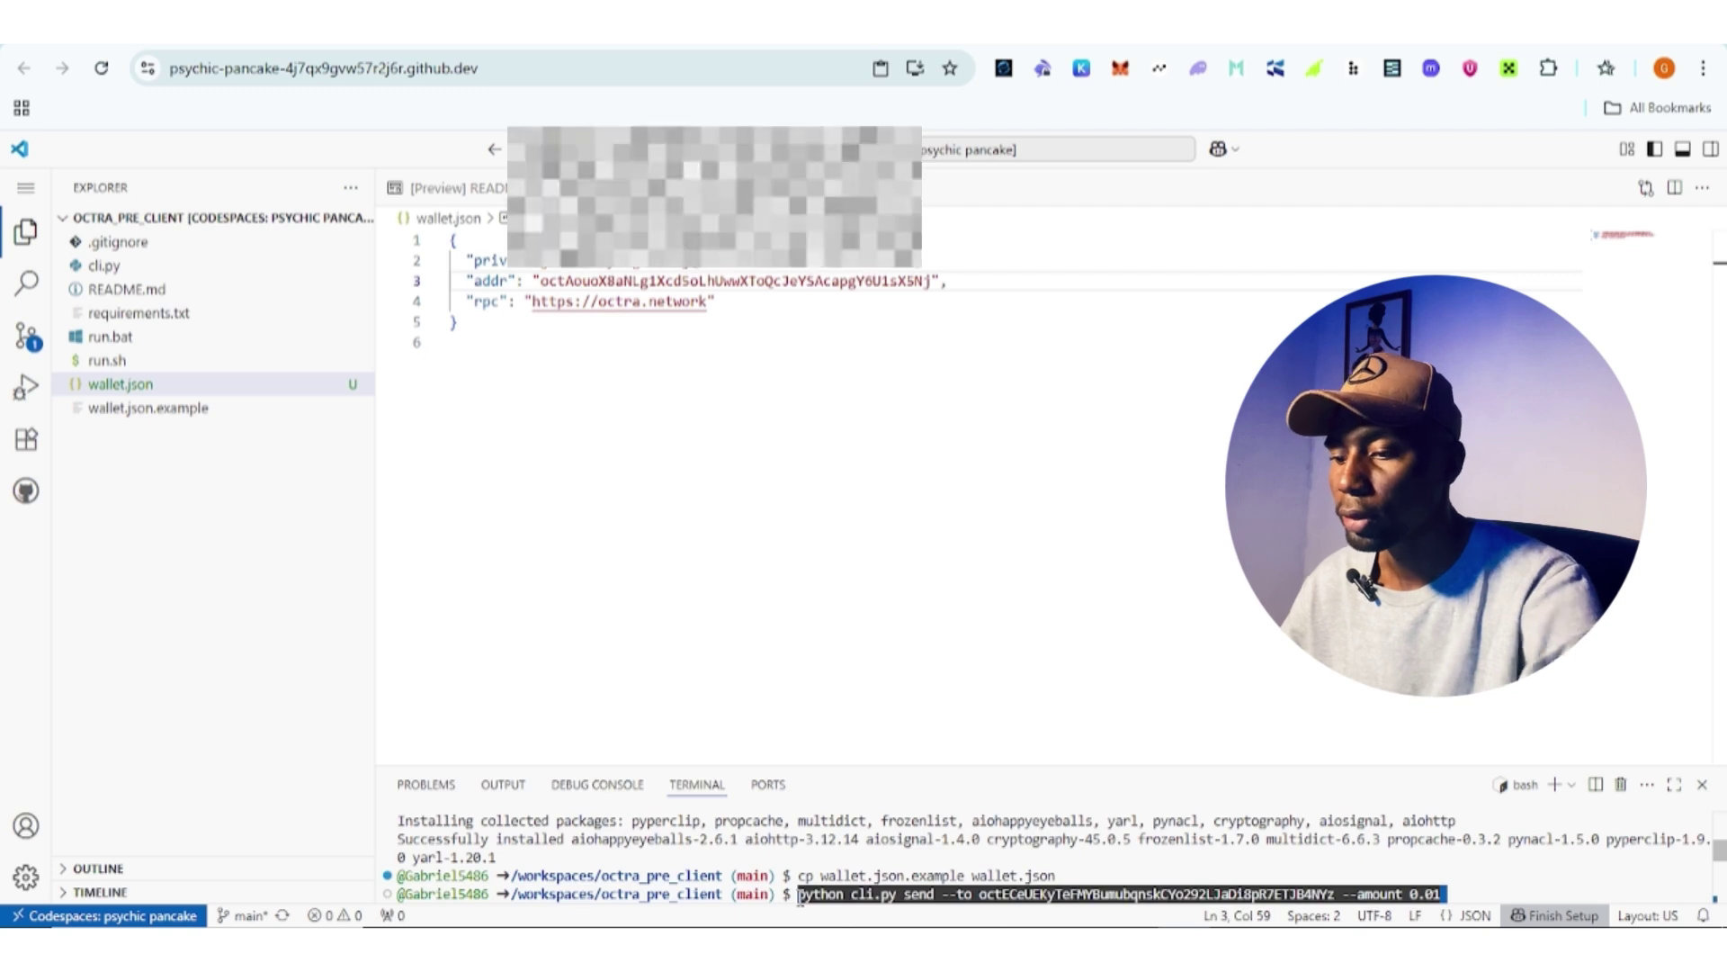
- Paste and run the python cli.py send --amount 0.01 command in the terminal
{"action": "key", "text": "Return"}
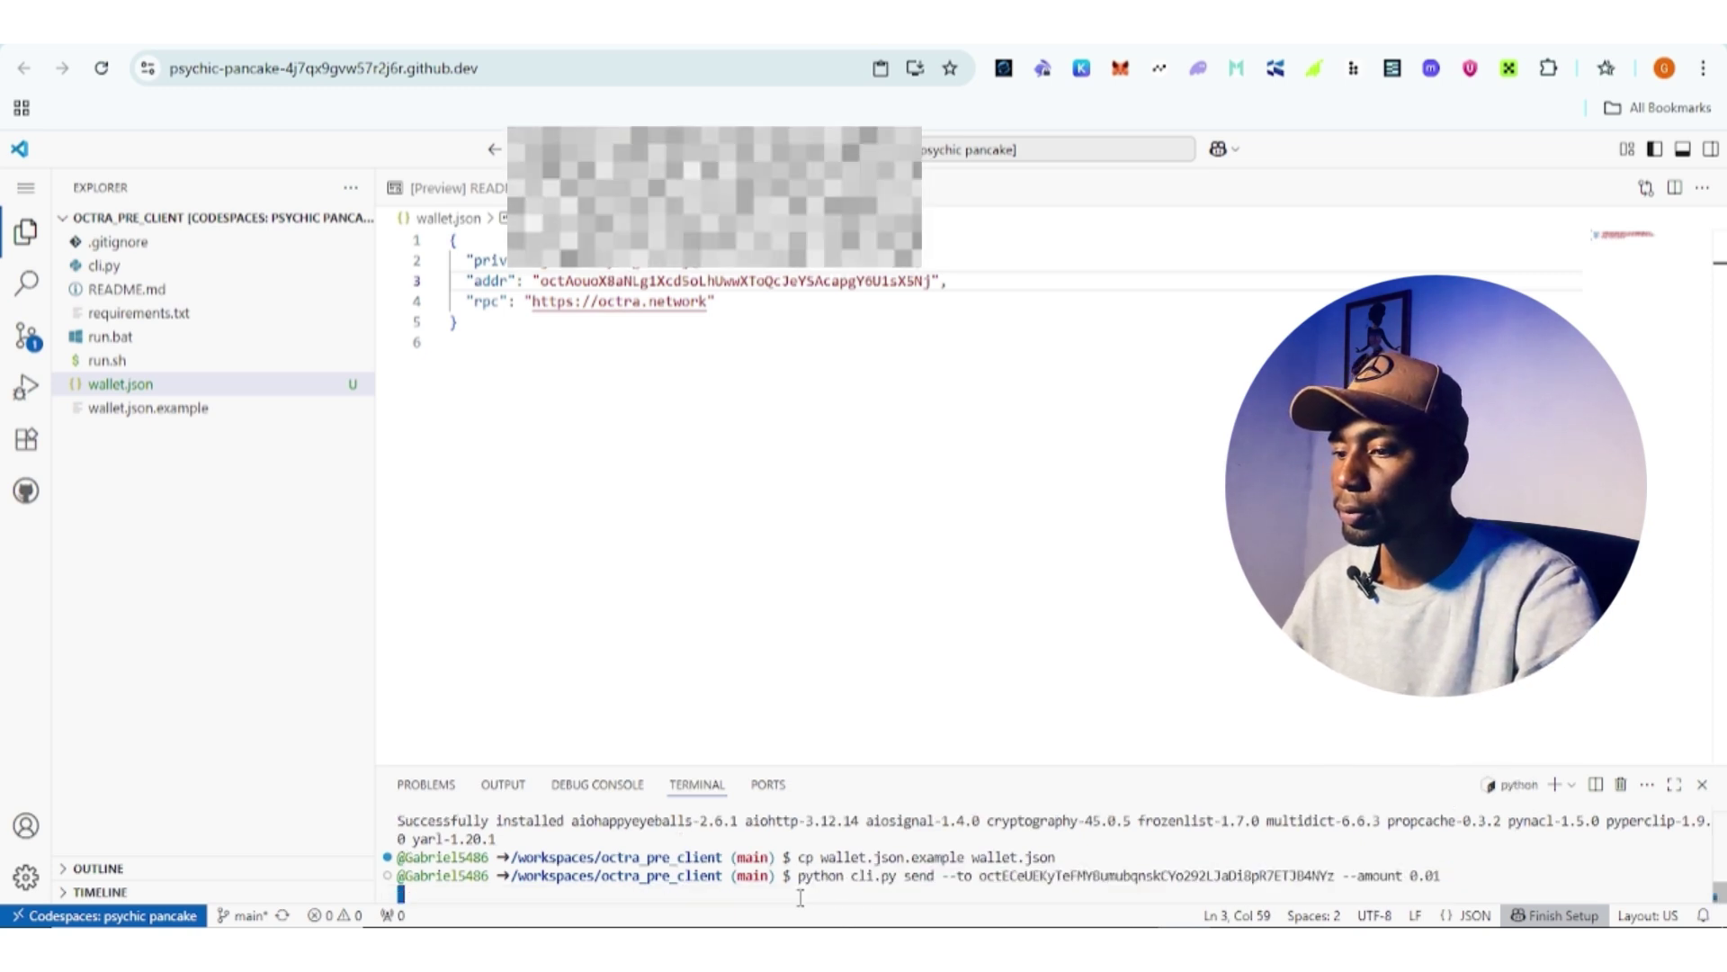
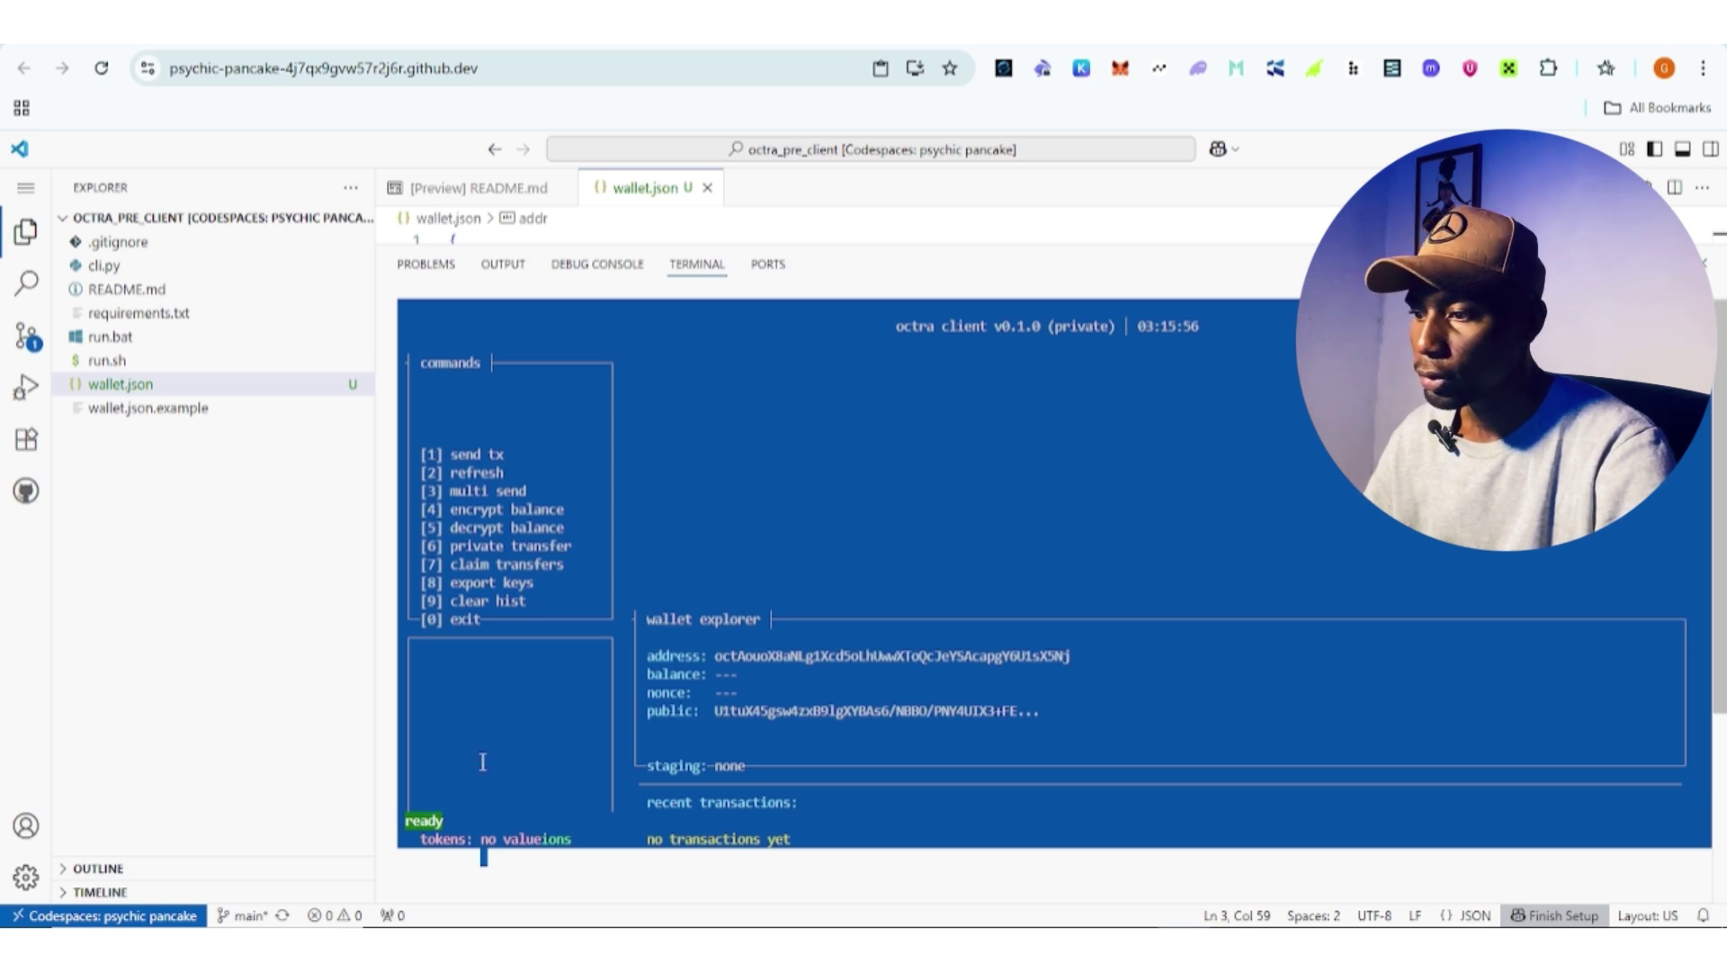
- Enter option 4 (encrypt balance) at the octra client's command prompt
{"action": "scroll", "coordinate": [871, 666], "scroll_direction": "down", "scroll_amount": 1}
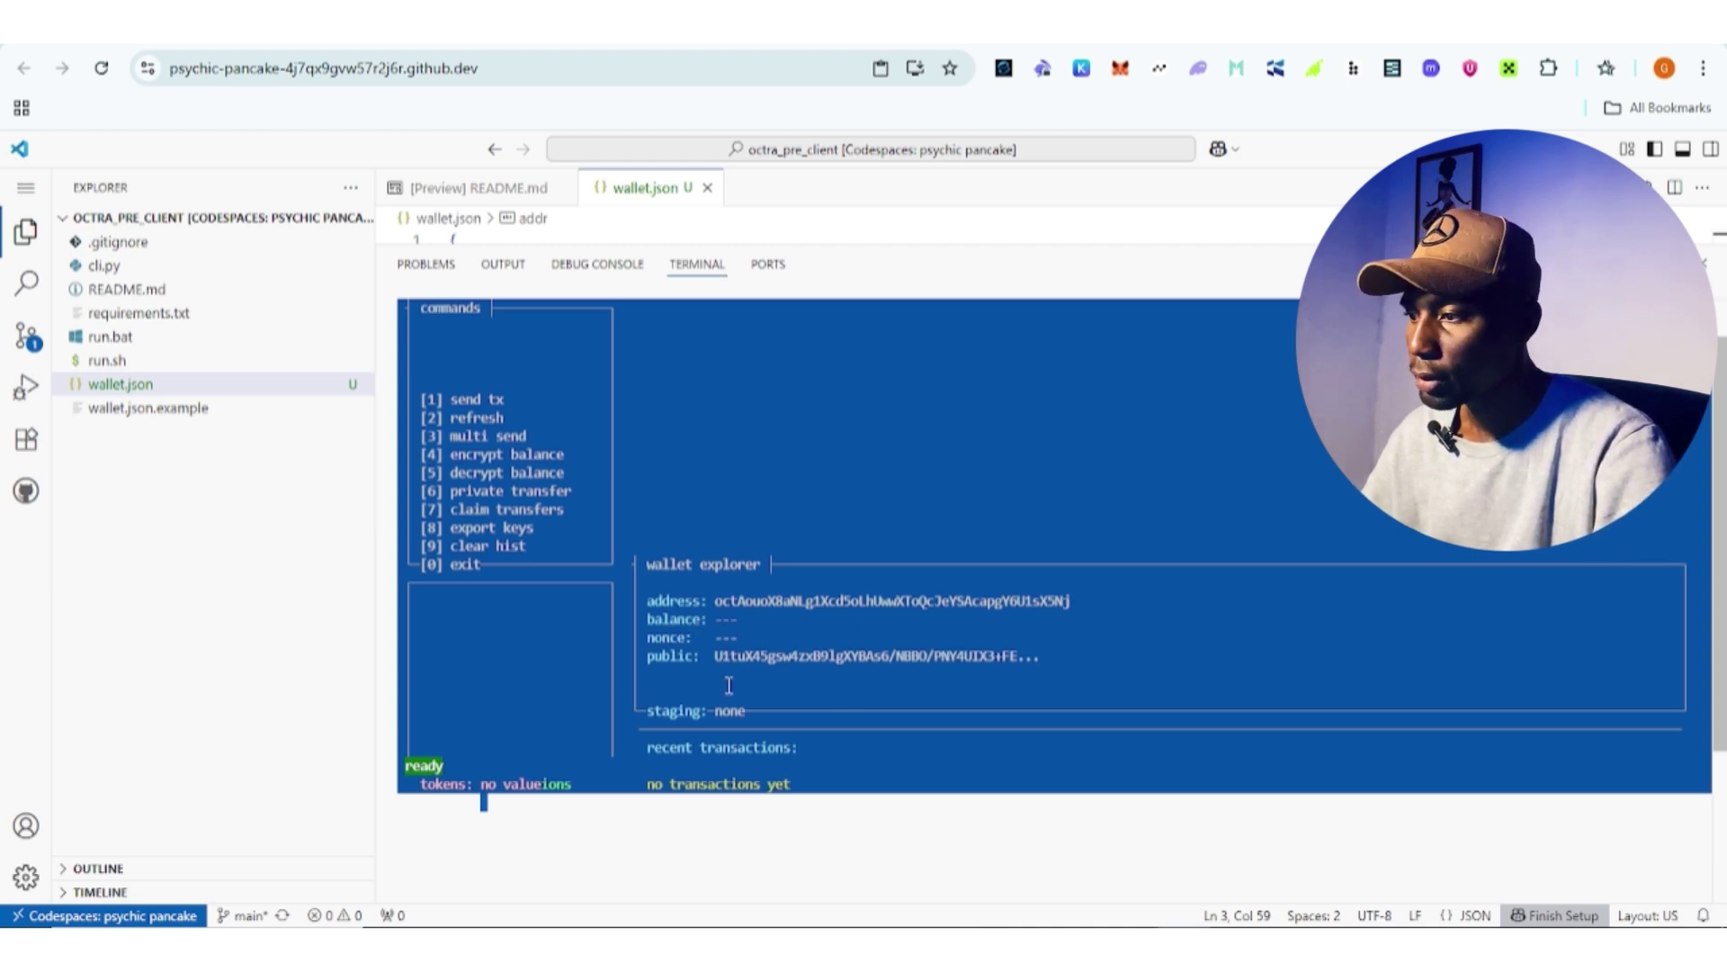
{"action": "scroll", "coordinate": [765, 660], "scroll_direction": "up", "scroll_amount": 2}
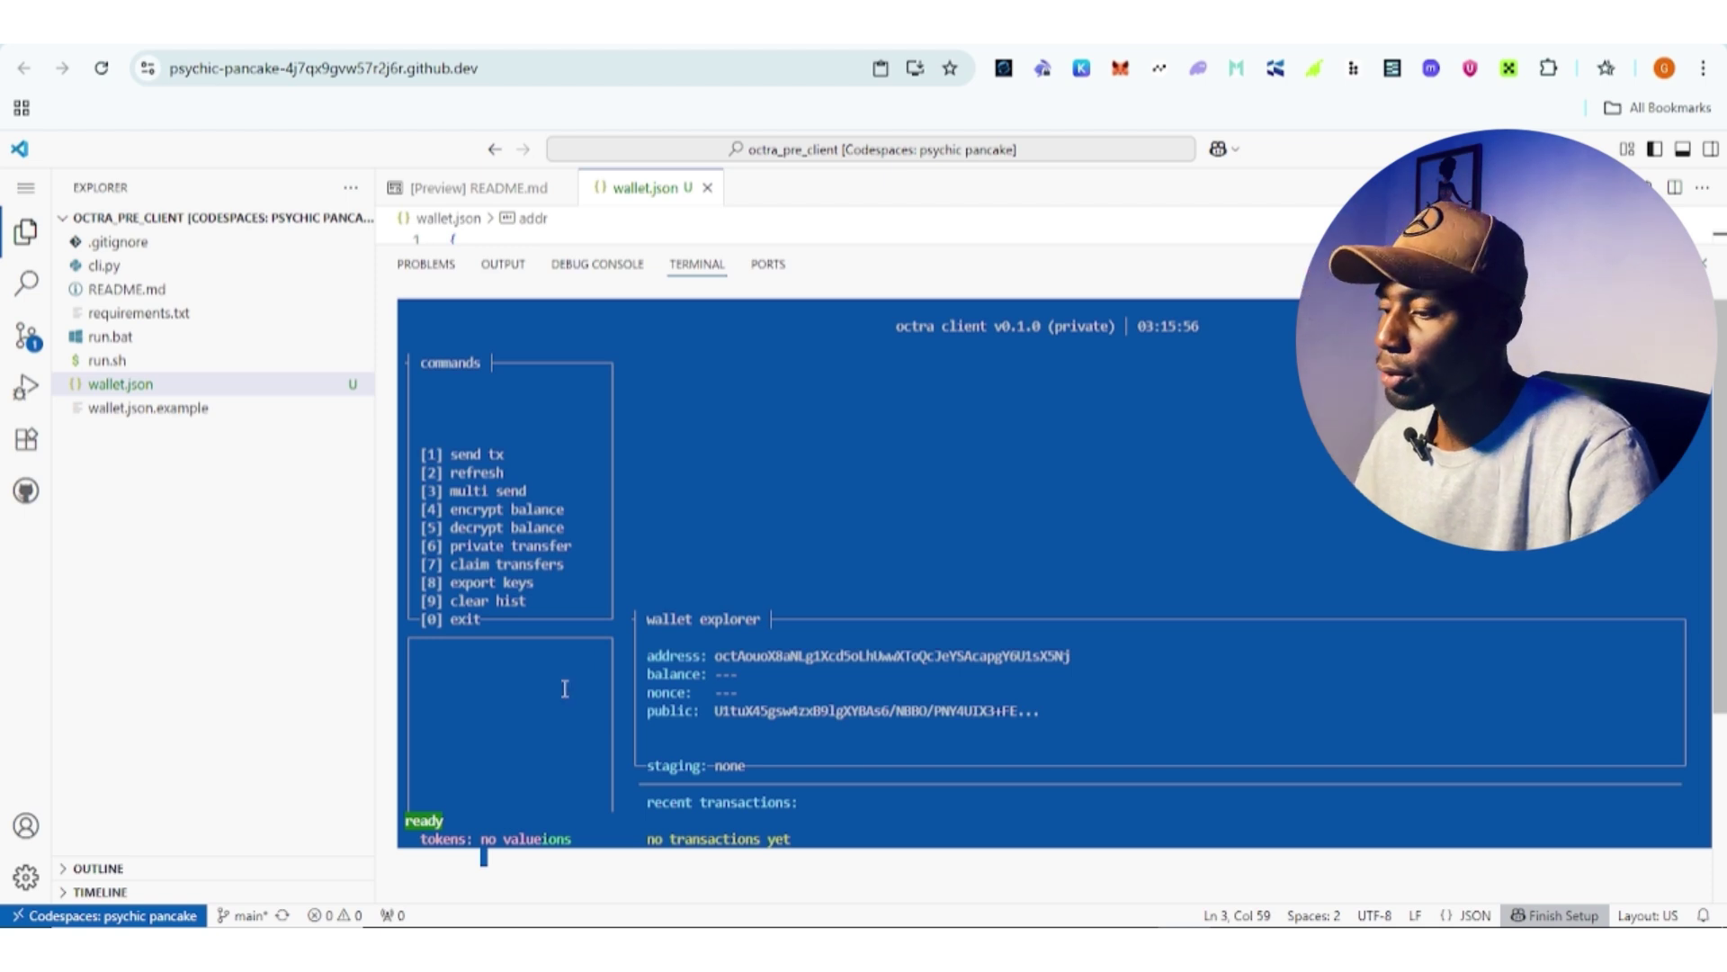
{"action": "type", "text": "4"}
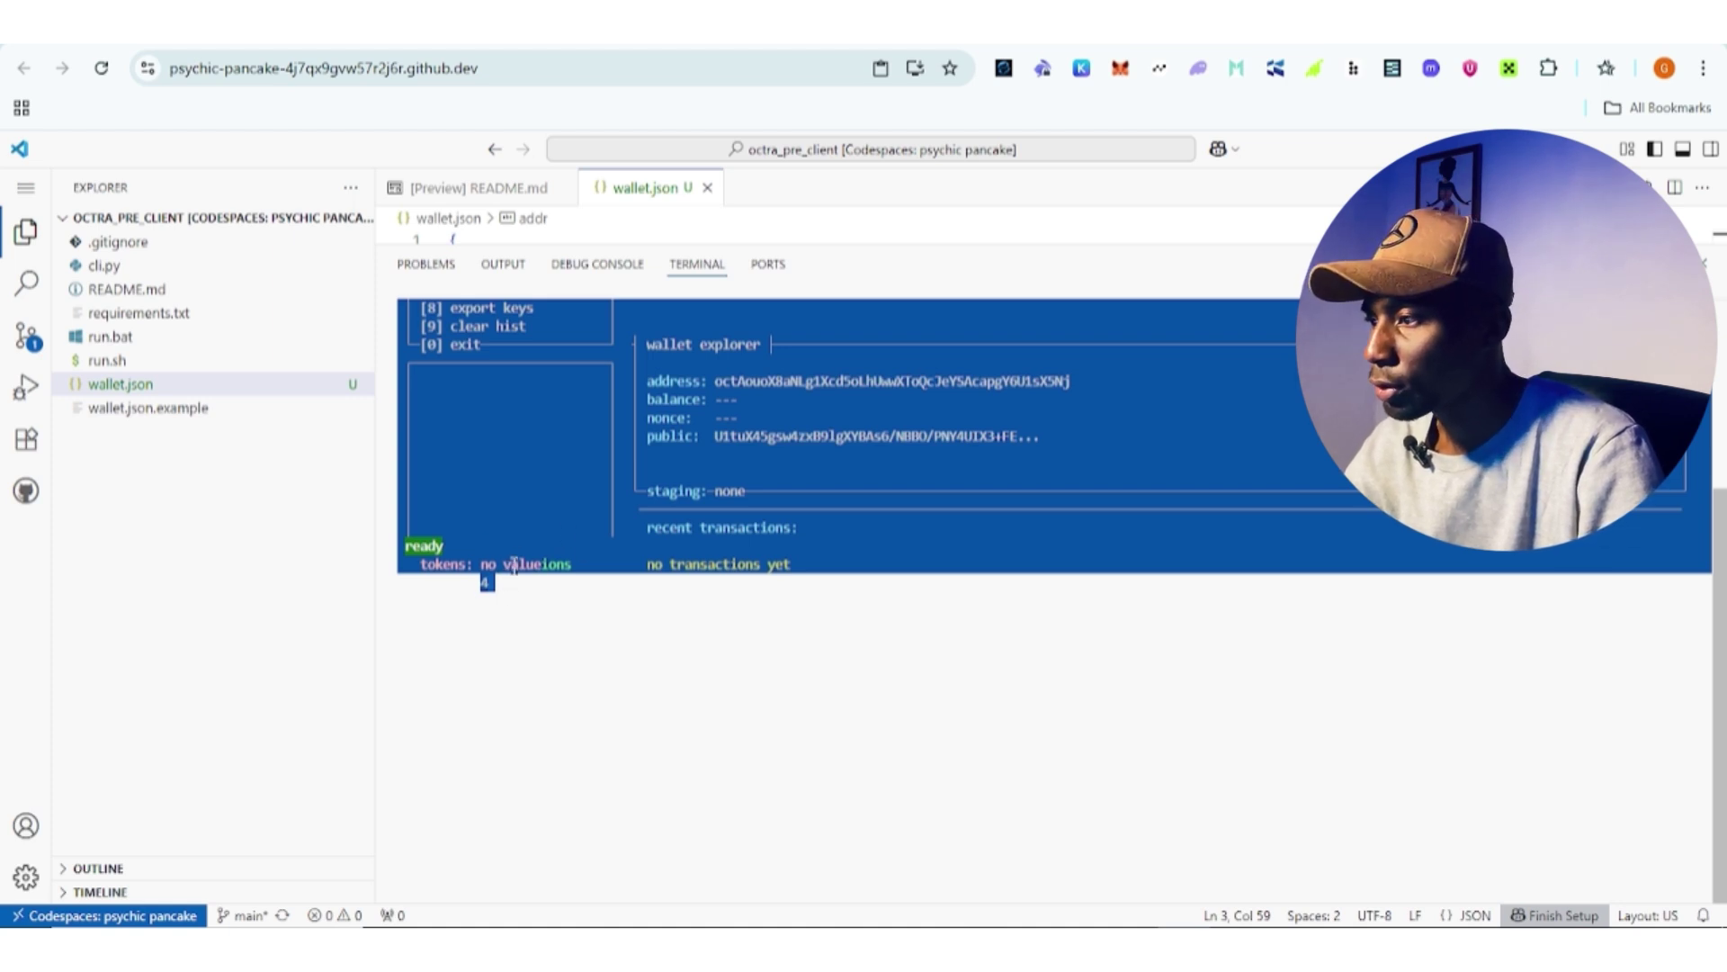
{"action": "scroll", "coordinate": [611, 413], "scroll_direction": "up", "scroll_amount": 1}
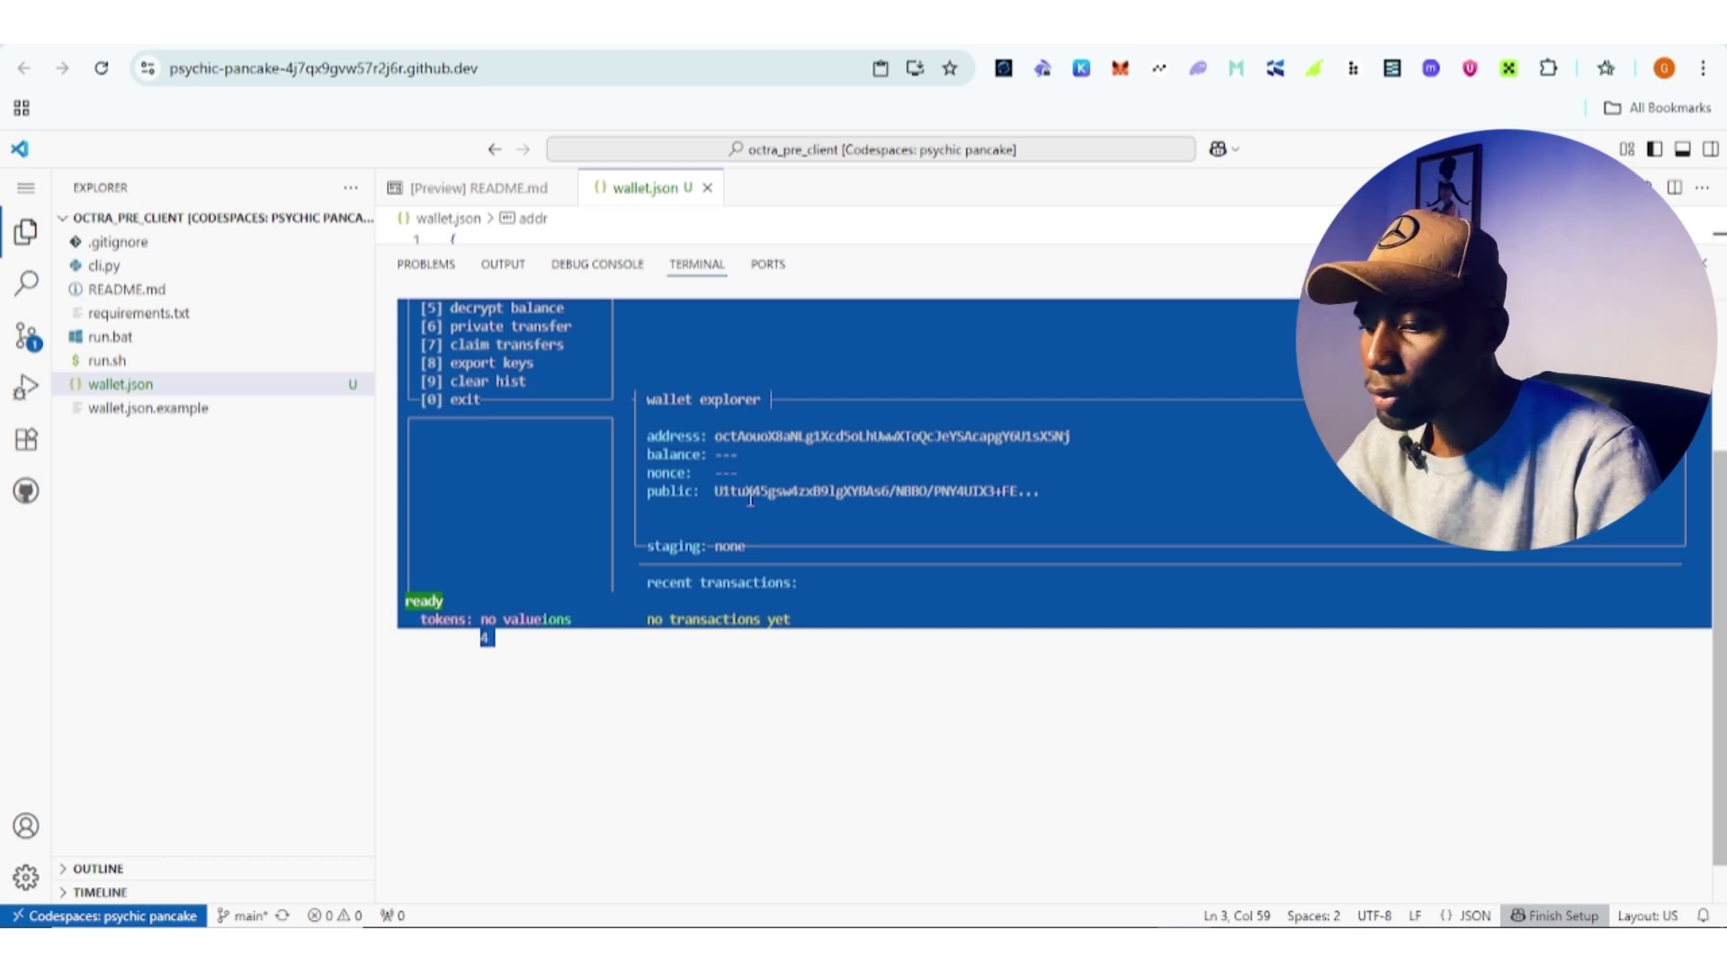
- Encrypt 100 oct of the public balance, confirm with y, and return to the main menu
{"action": "key", "text": "Return"}
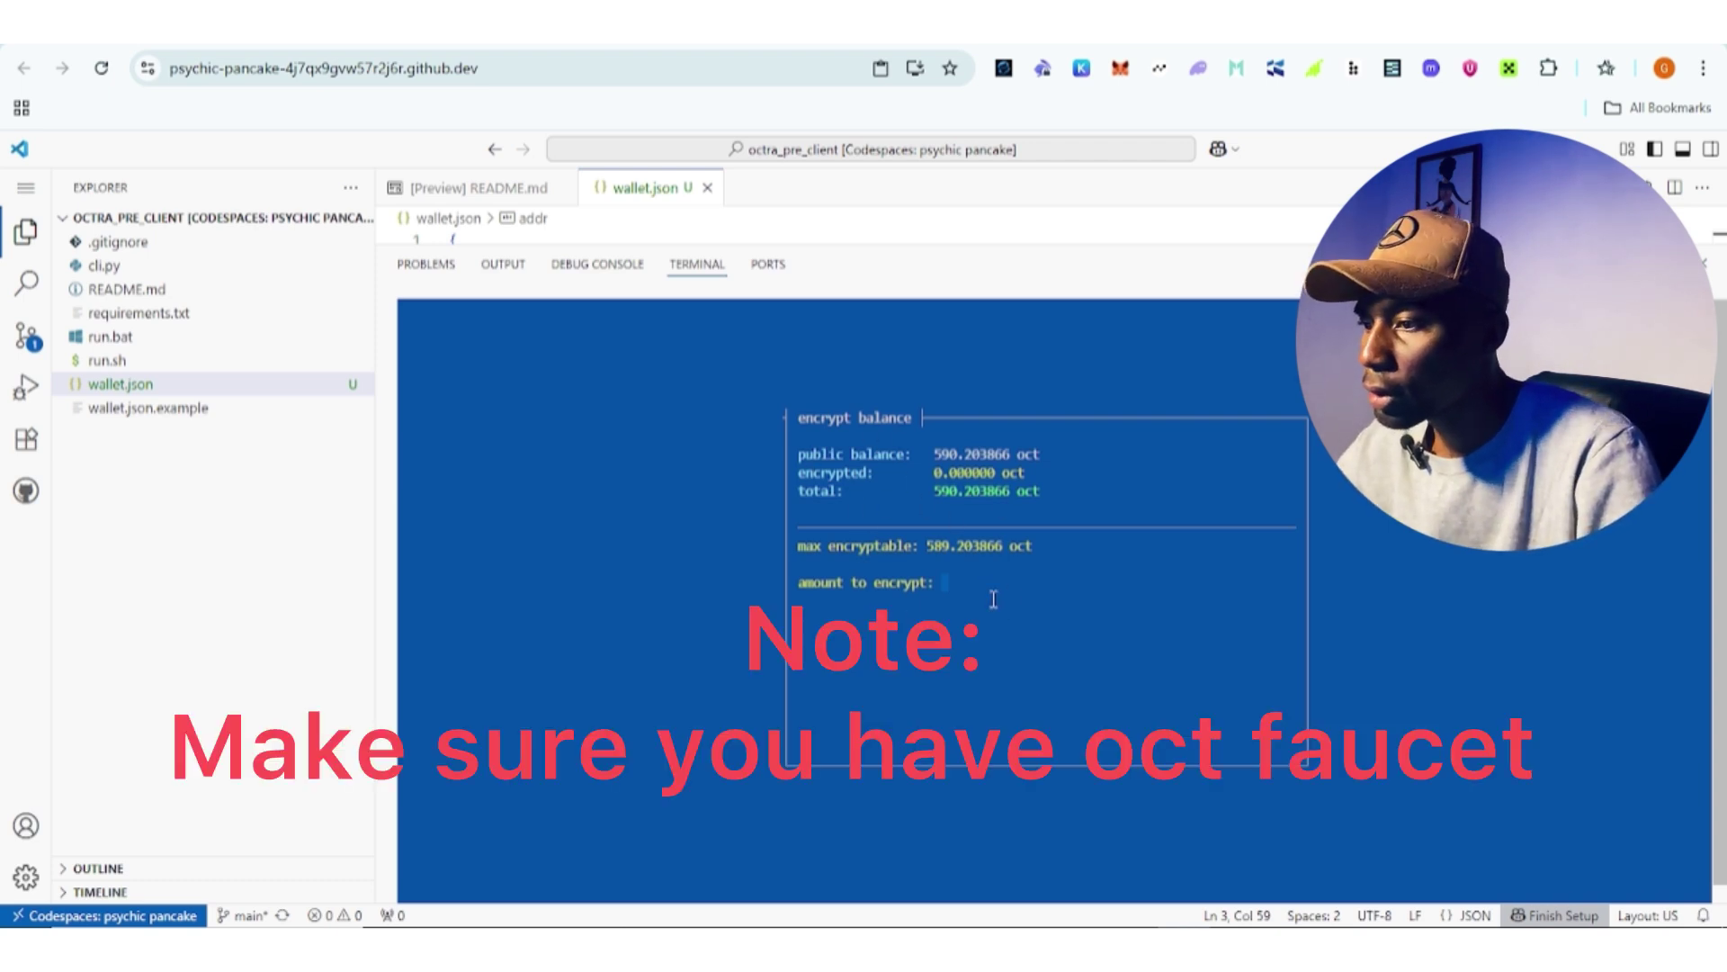
{"action": "type", "text": "1"}
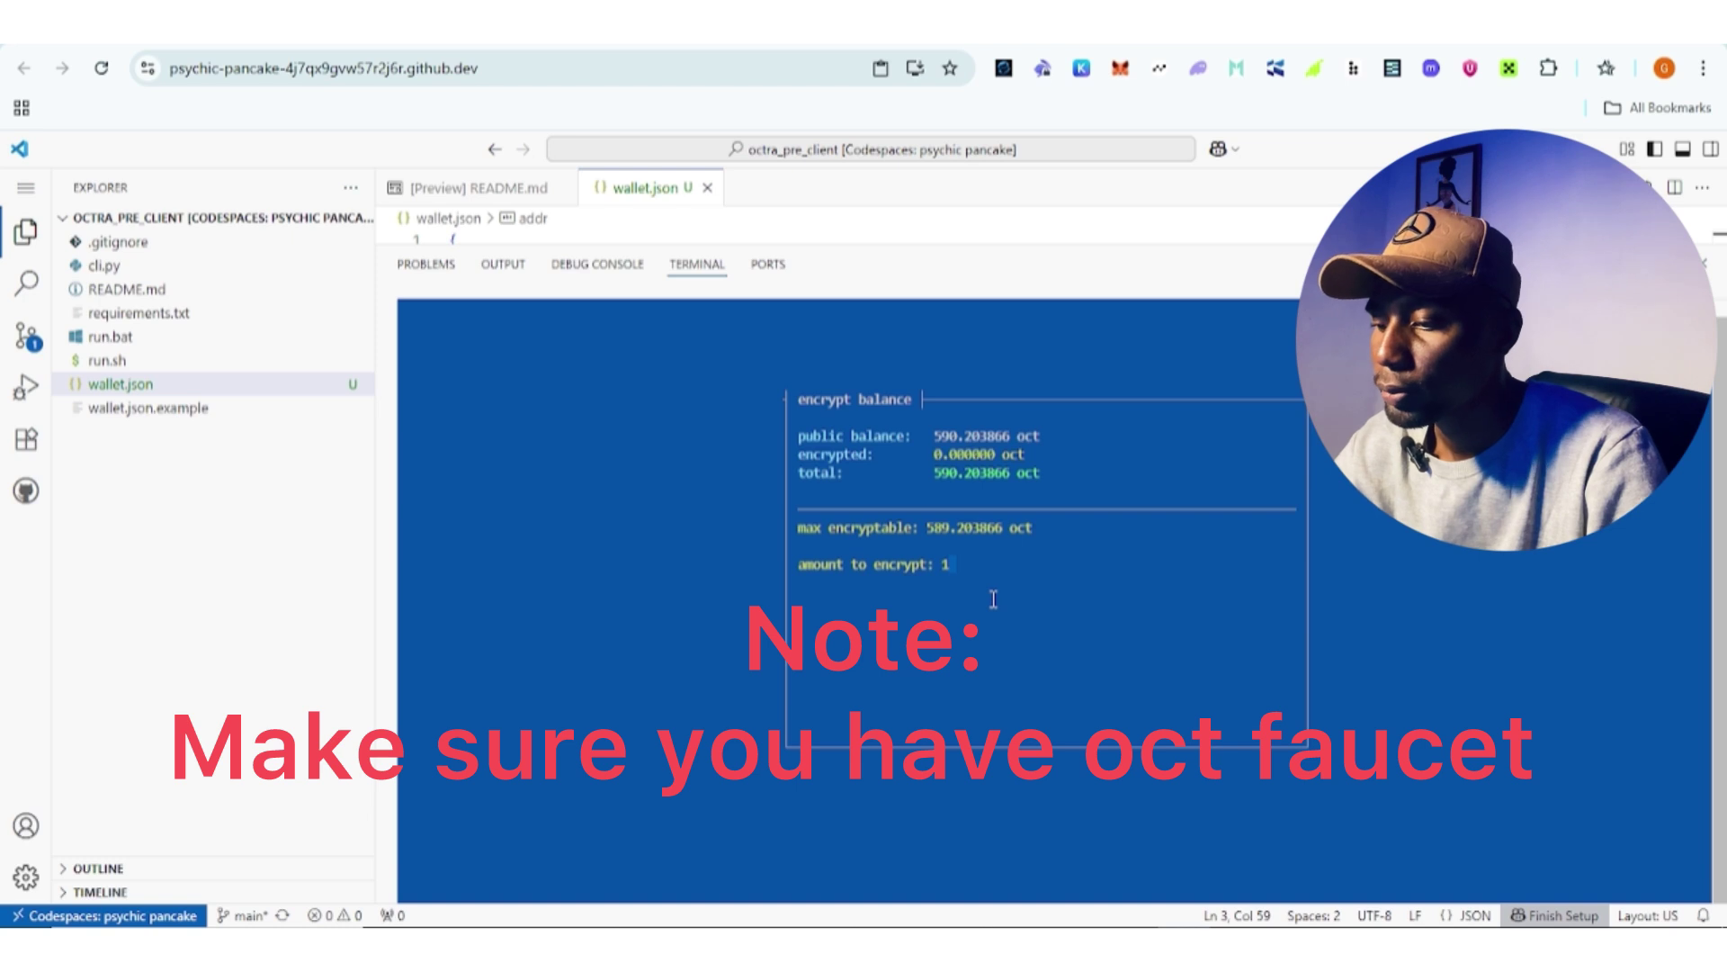
{"action": "type", "text": "00"}
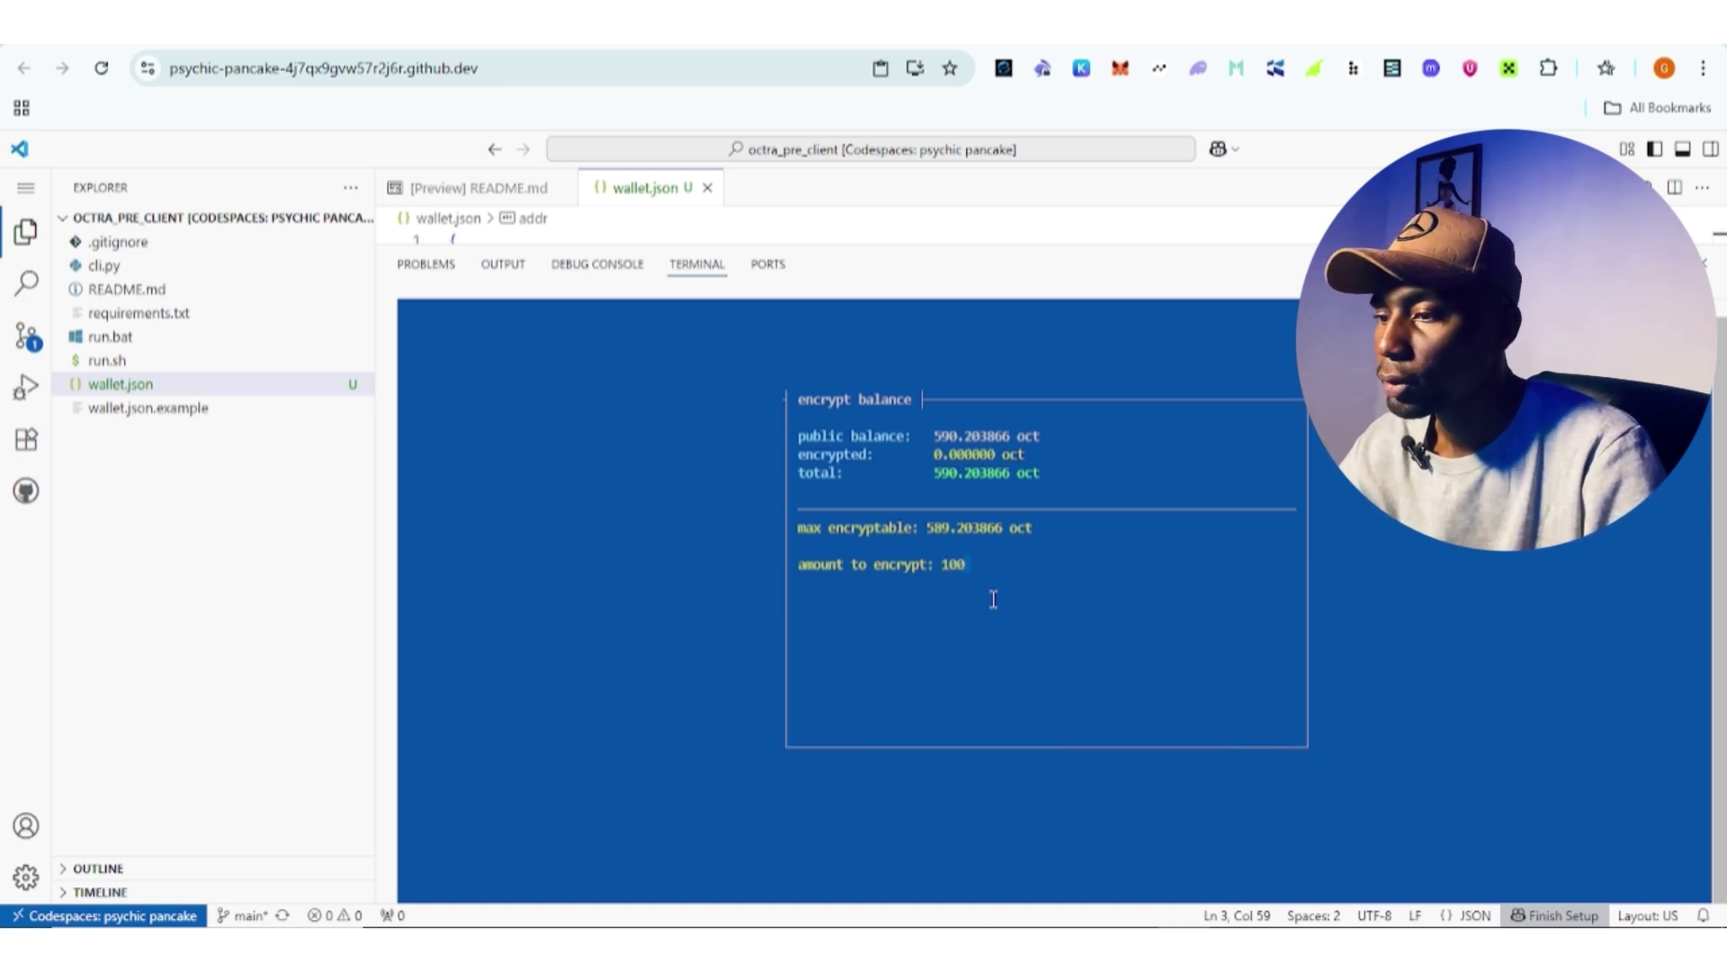
{"action": "key", "text": "Return"}
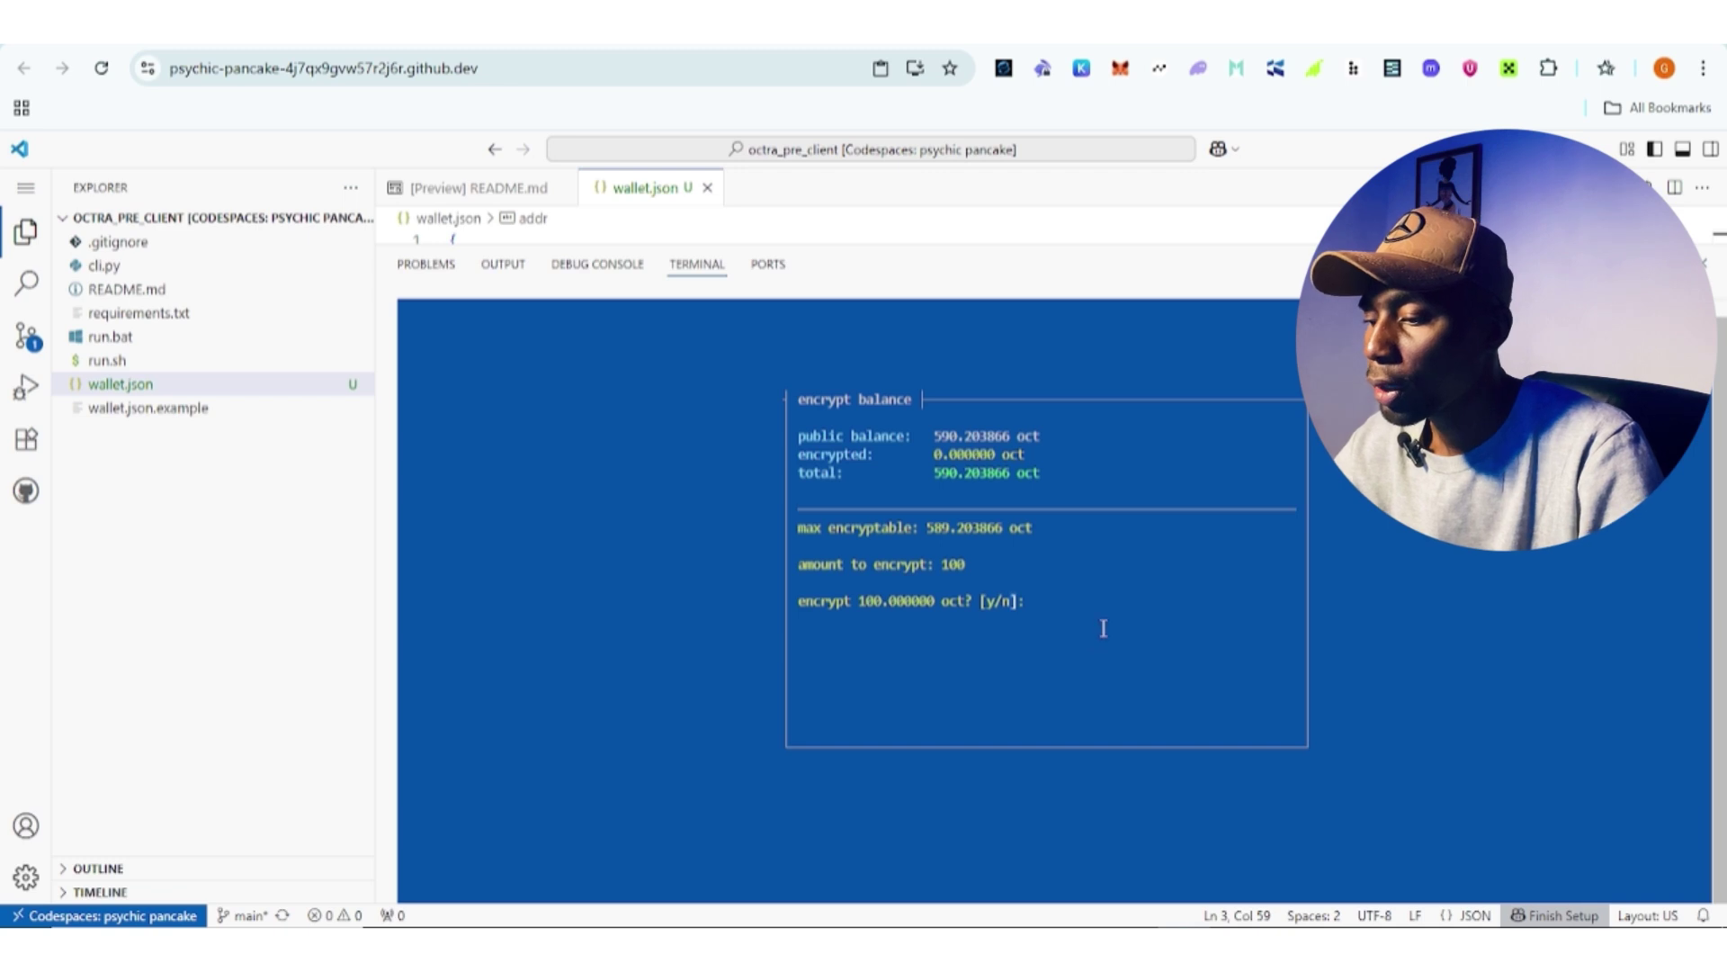
{"action": "type", "text": "y"}
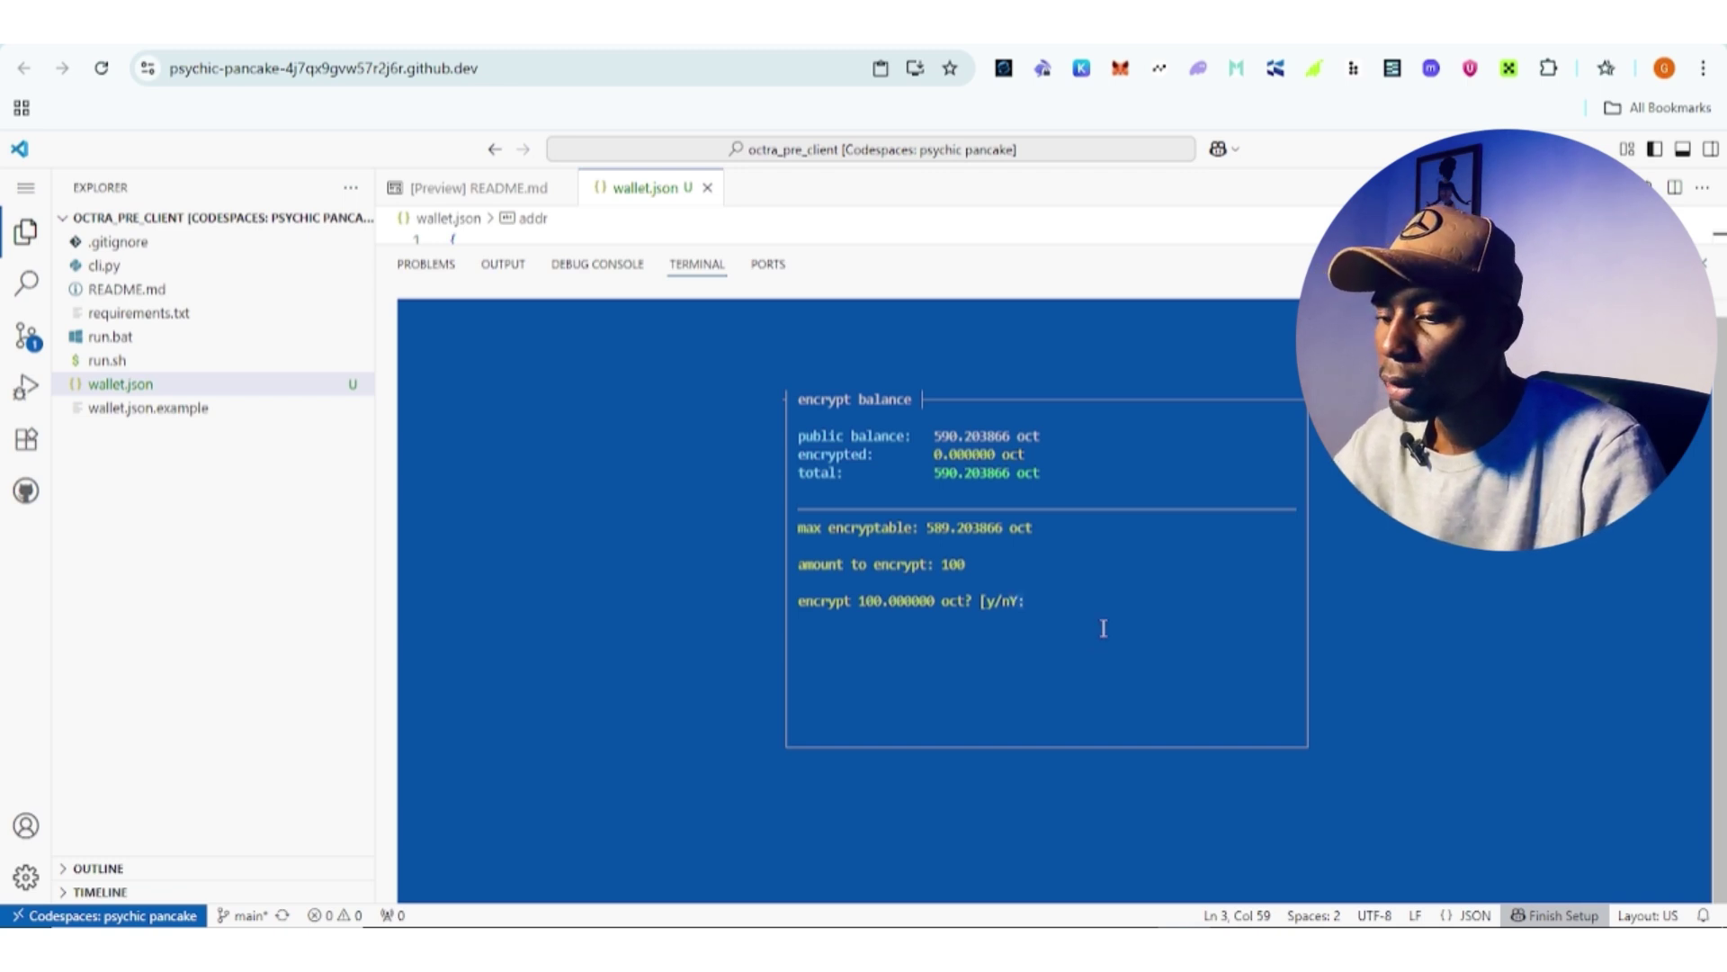
{"action": "key", "text": "Return"}
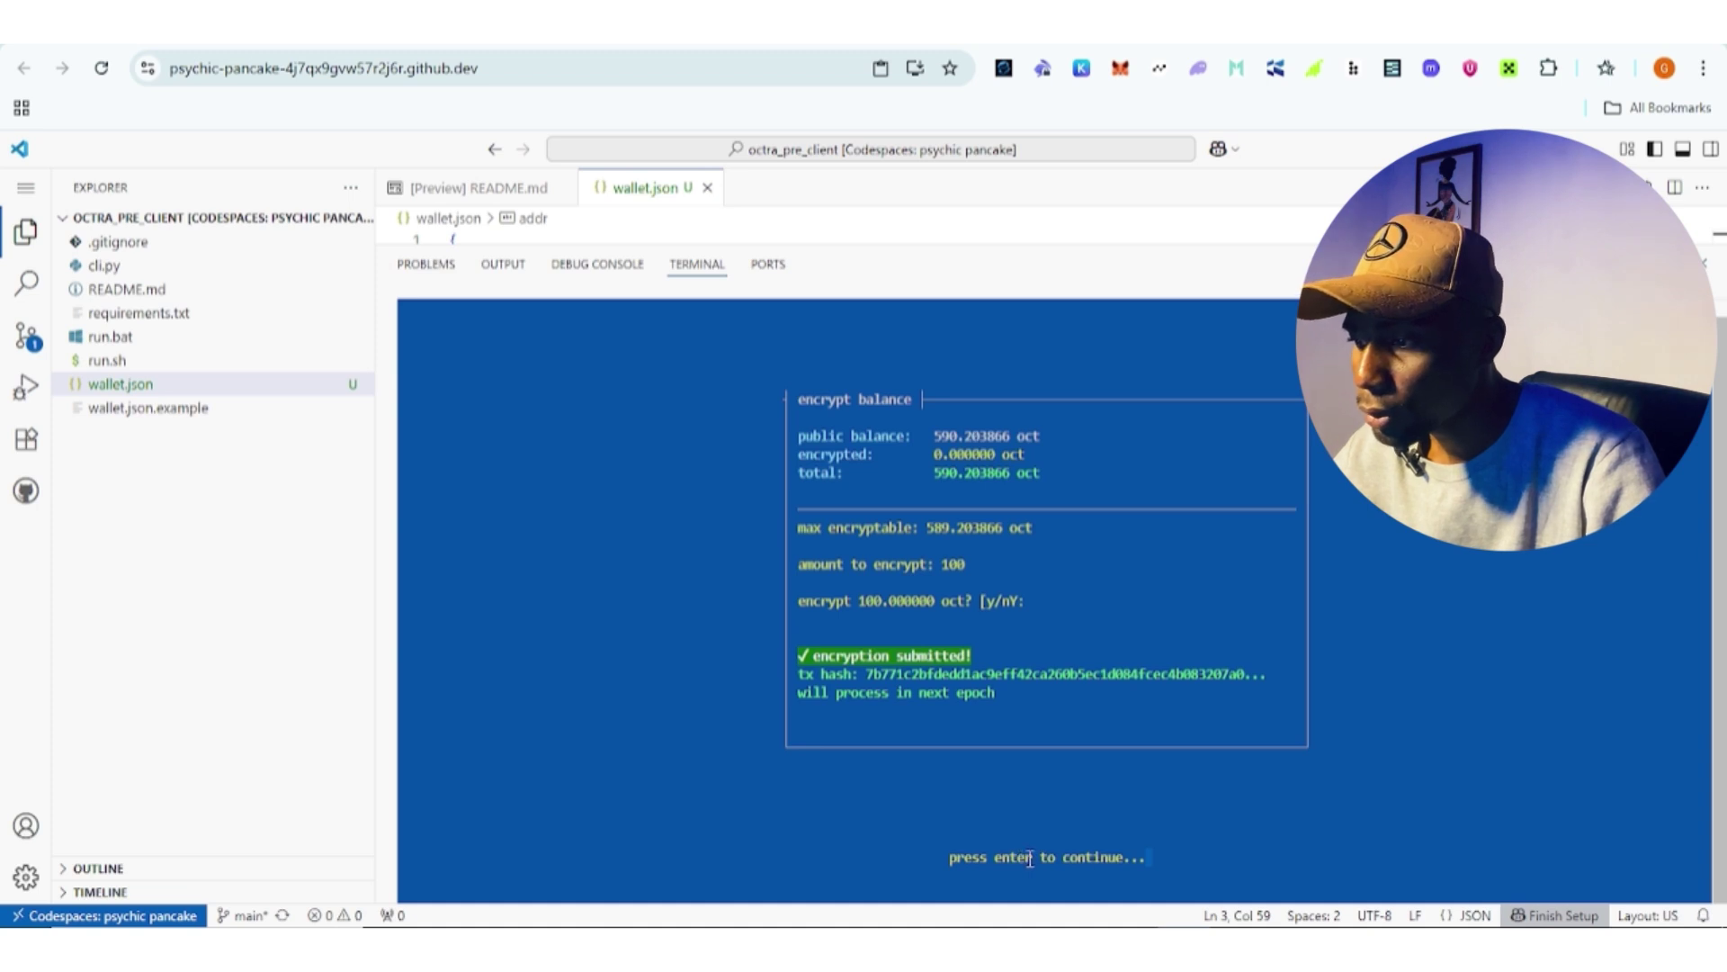
{"action": "key", "text": "Return"}
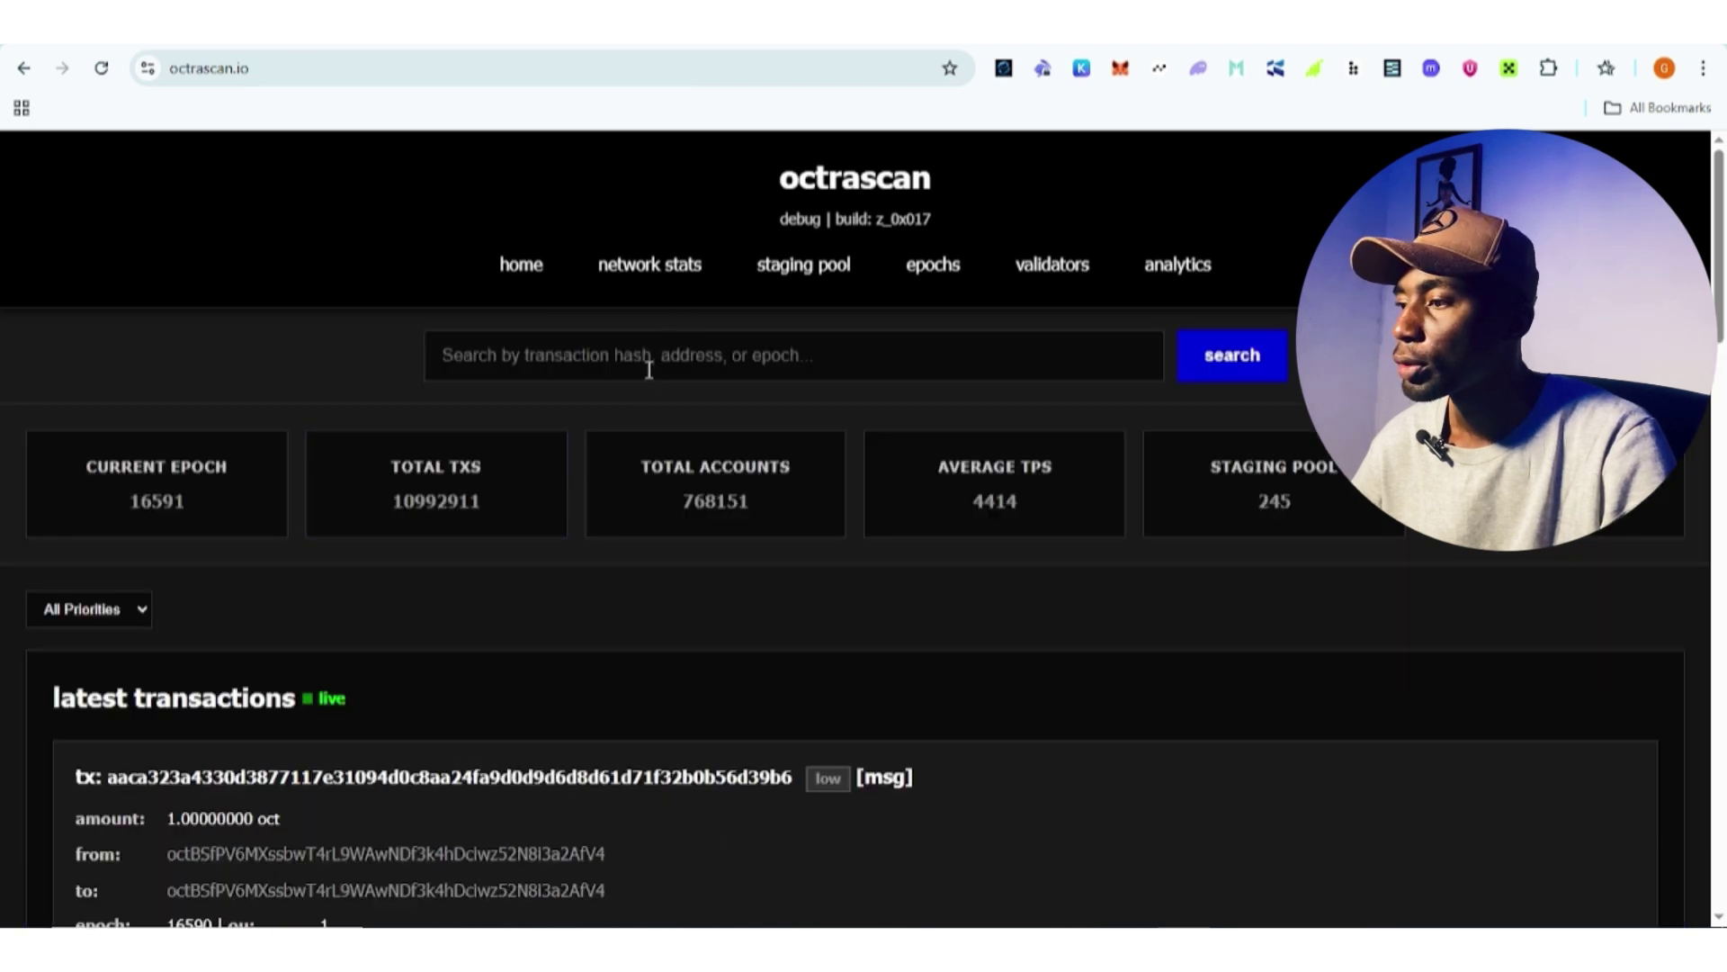
- Search octrascan for the pasted wallet address and review its transaction list
{"action": "right_click", "coordinate": [649, 369]}
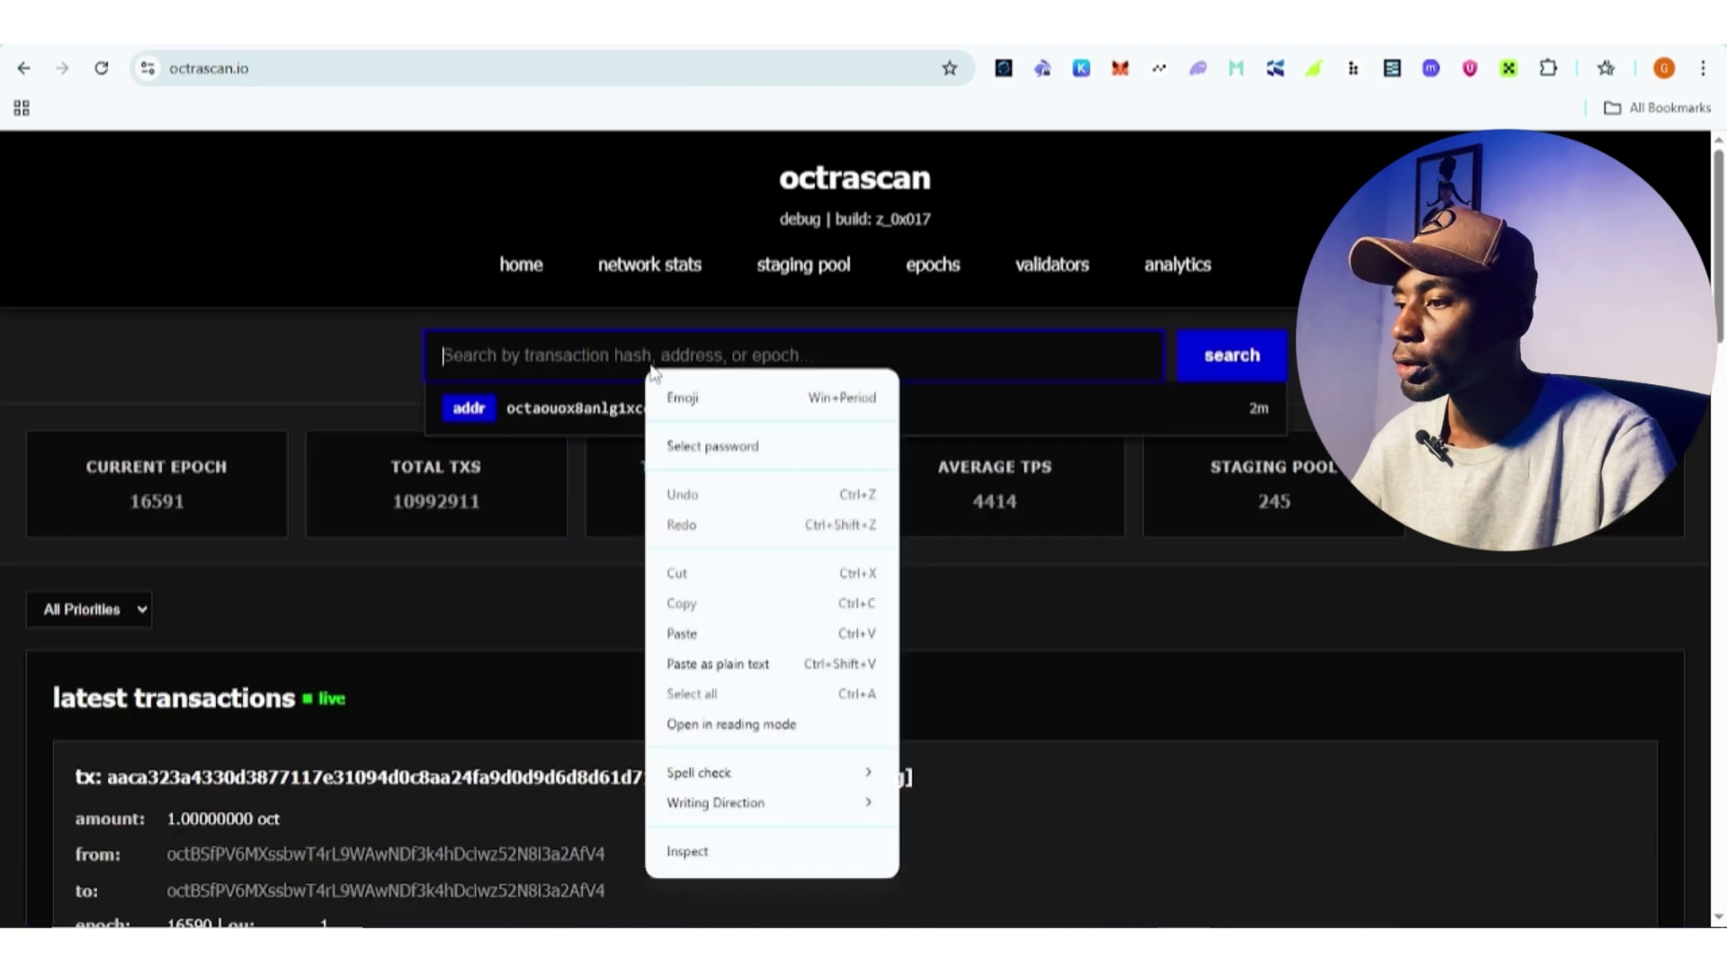
{"action": "left_click", "coordinate": [716, 633]}
{"action": "left_click", "coordinate": [1233, 355]}
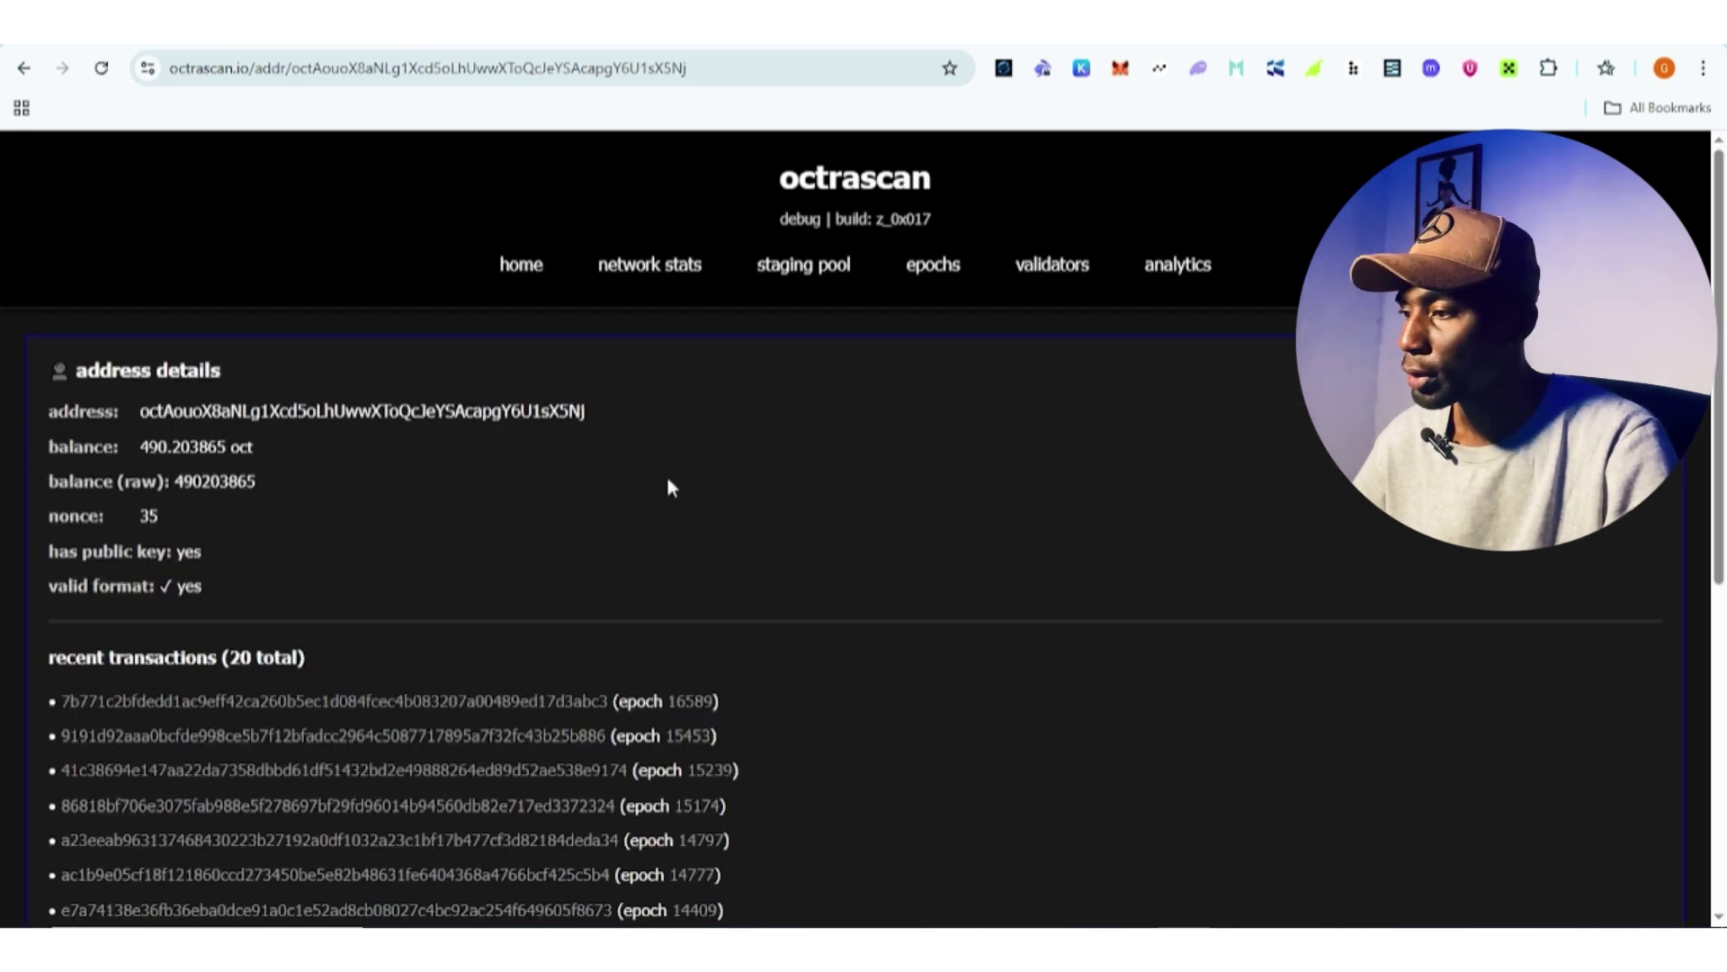
{"action": "scroll", "coordinate": [630, 493], "scroll_direction": "down", "scroll_amount": 2}
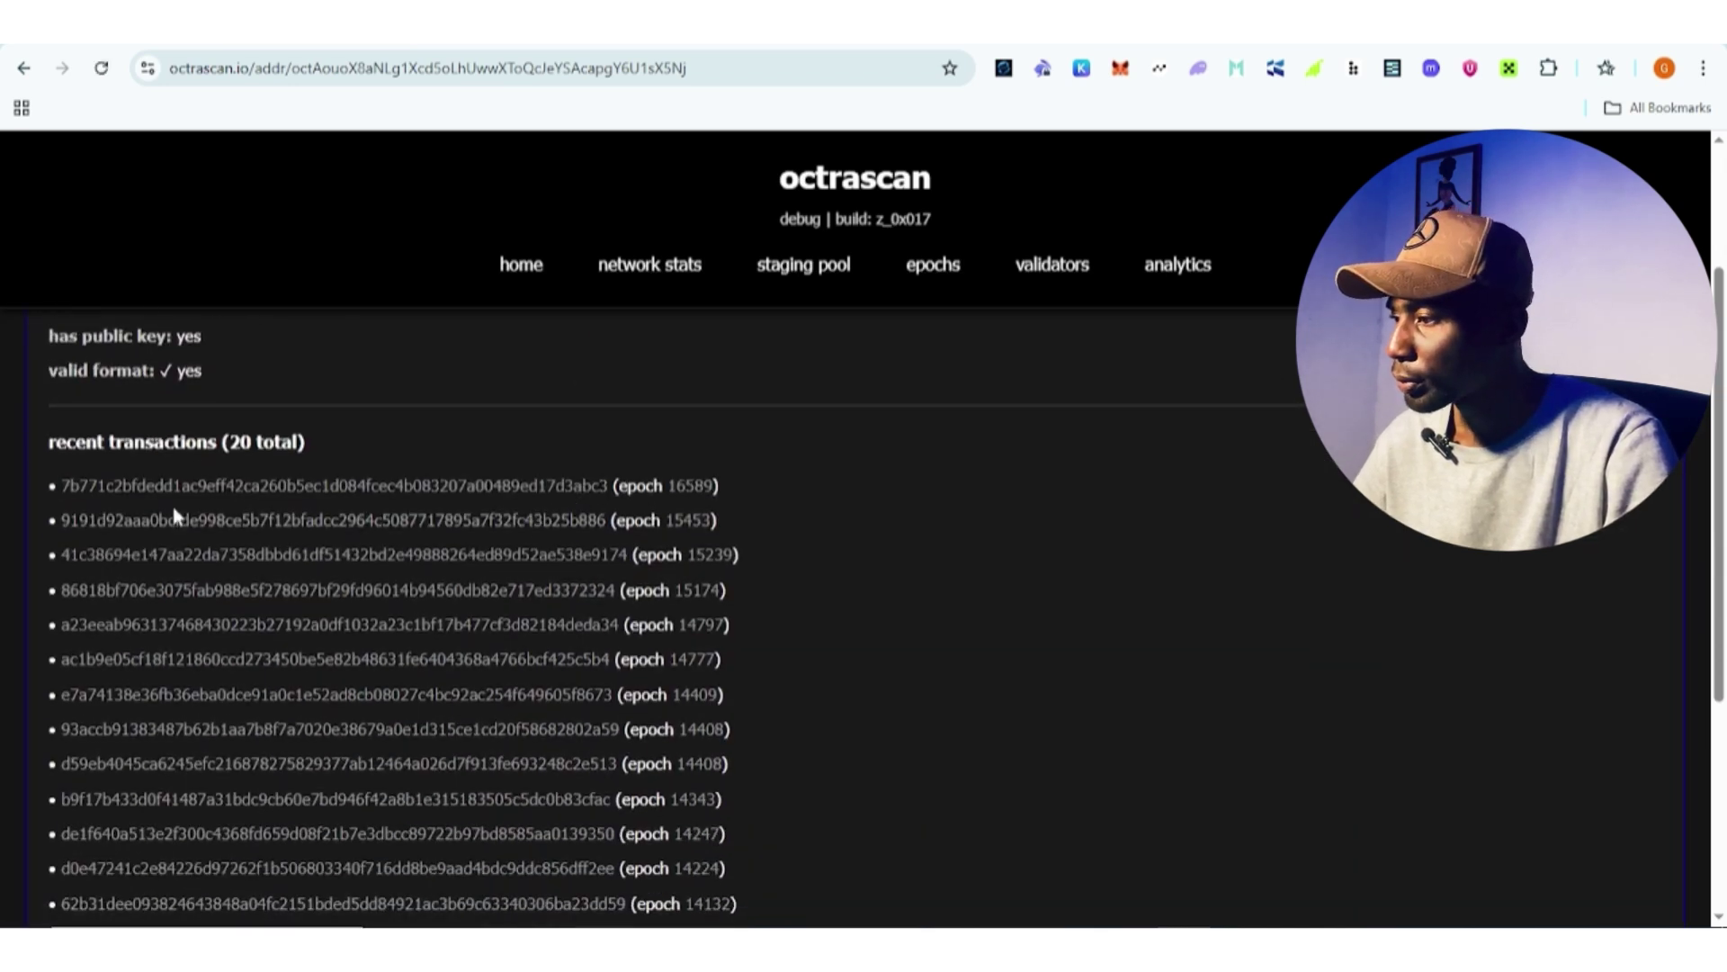
{"action": "scroll", "coordinate": [135, 467], "scroll_direction": "down", "scroll_amount": 2}
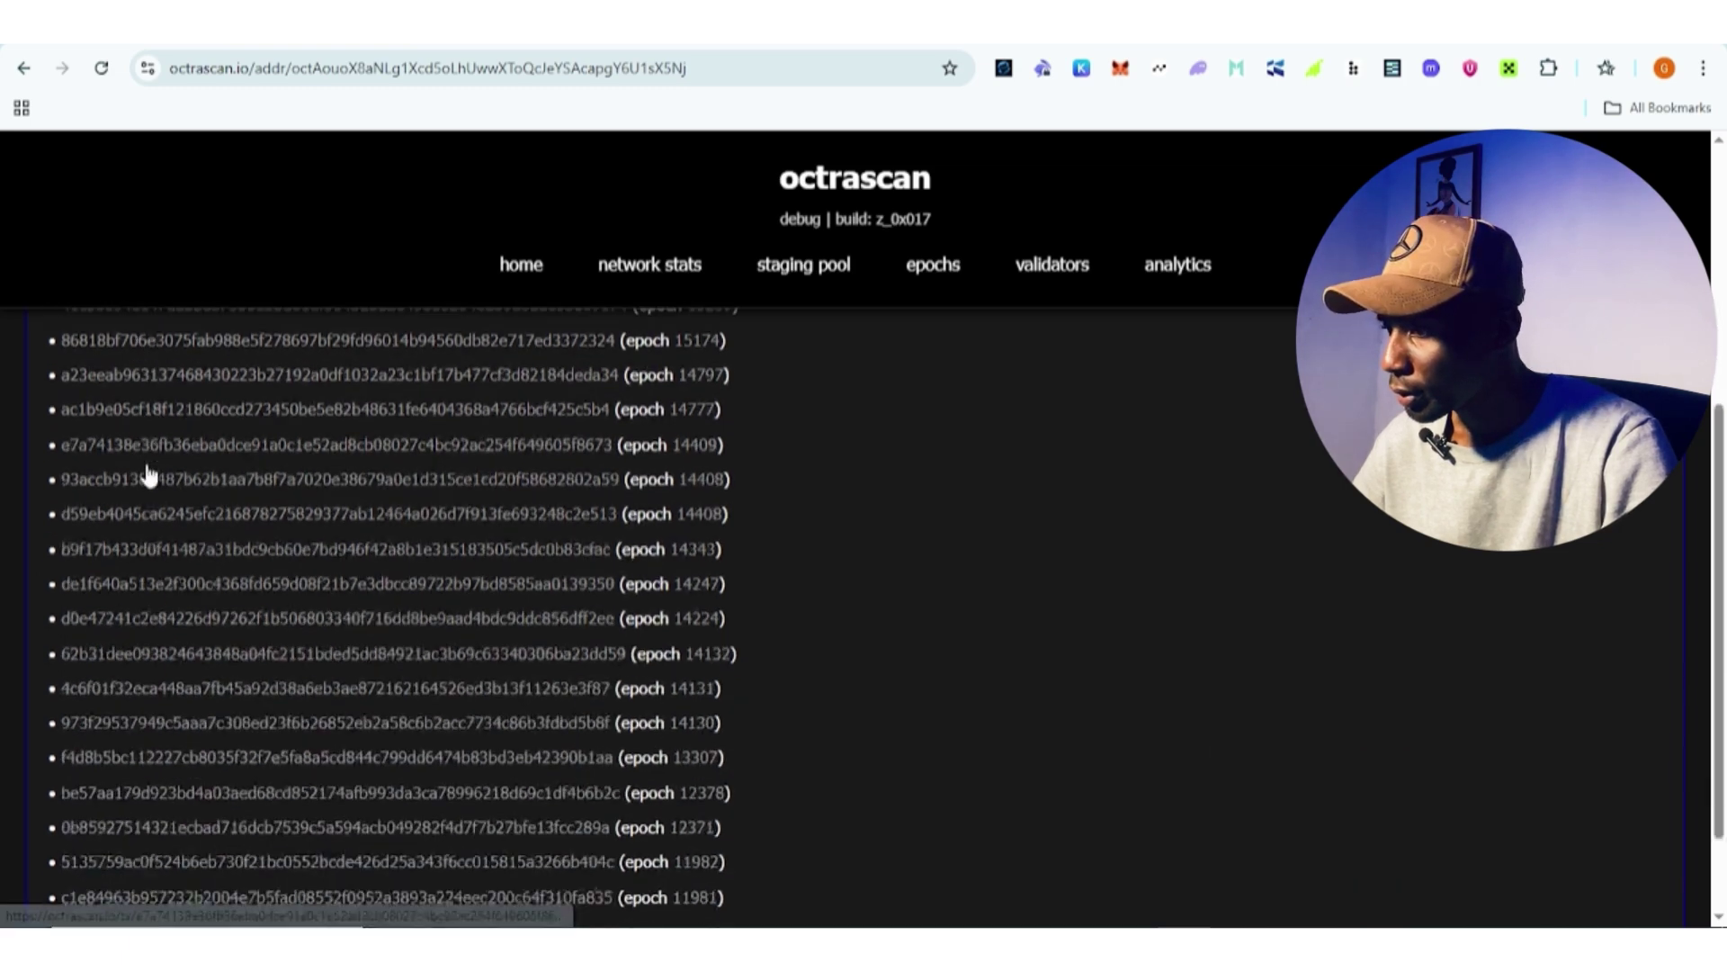
{"action": "scroll", "coordinate": [148, 475], "scroll_direction": "down", "scroll_amount": 1}
{"action": "scroll", "coordinate": [154, 471], "scroll_direction": "up", "scroll_amount": 5}
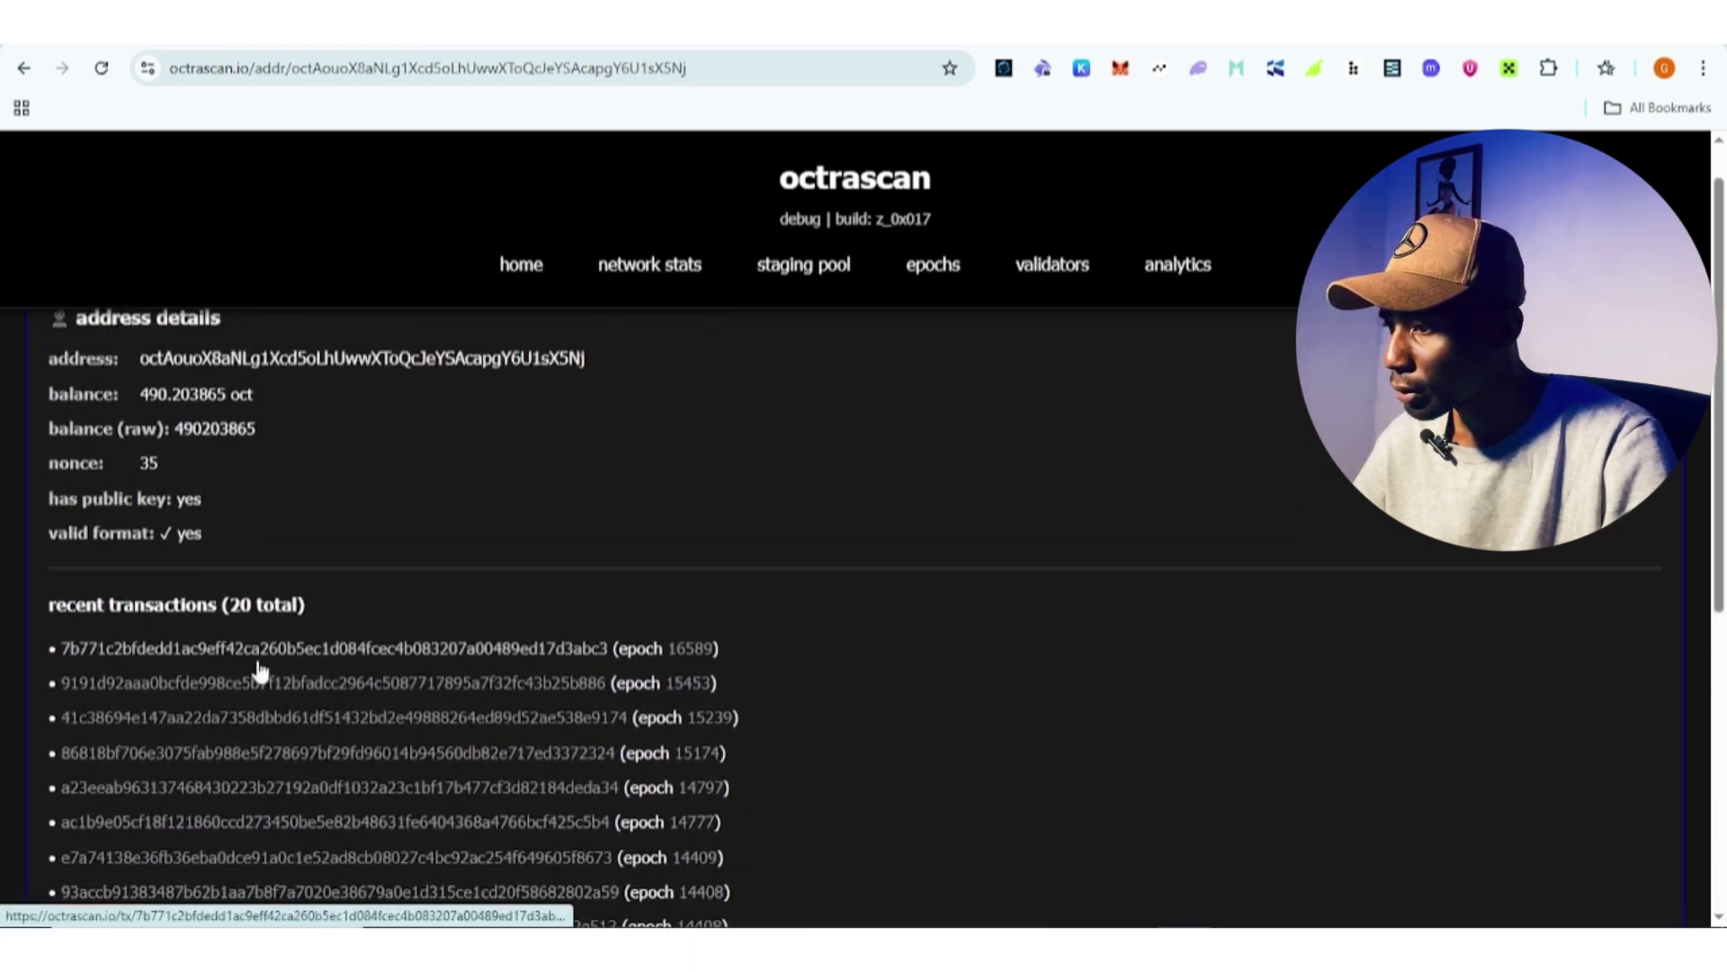
- Open the newest 100 oct encrypt_balance transaction and check that its status is confirmed
{"action": "left_click", "coordinate": [519, 655]}
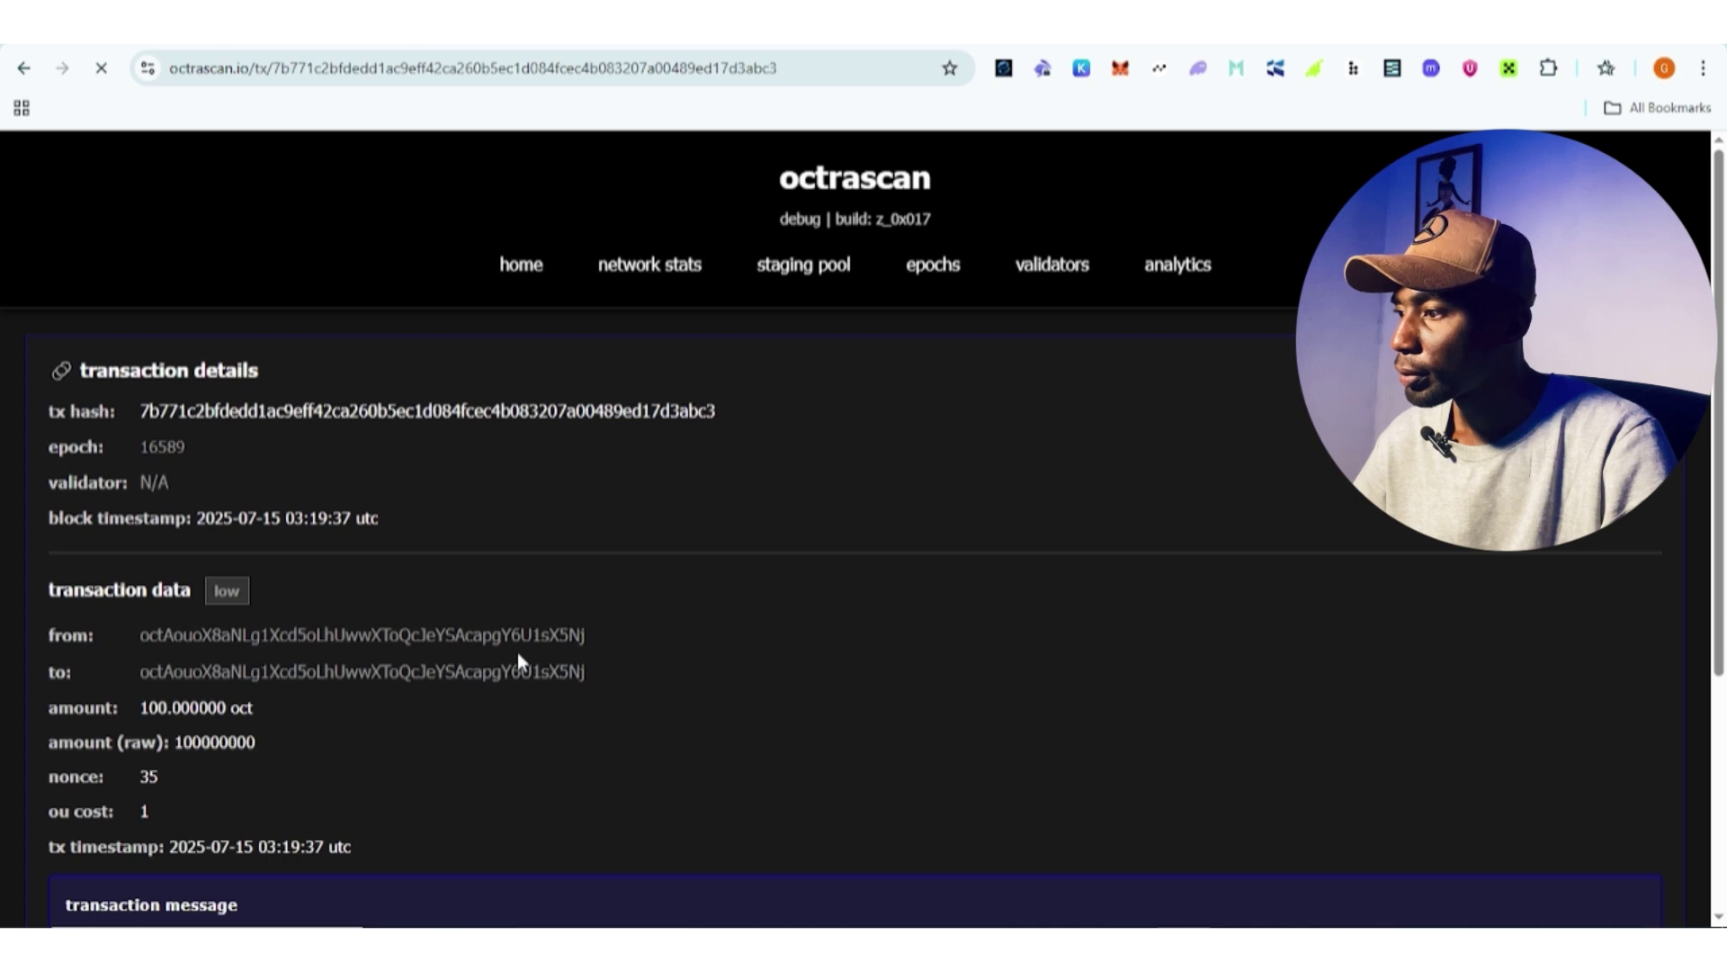
{"action": "scroll", "coordinate": [518, 658], "scroll_direction": "down", "scroll_amount": 1}
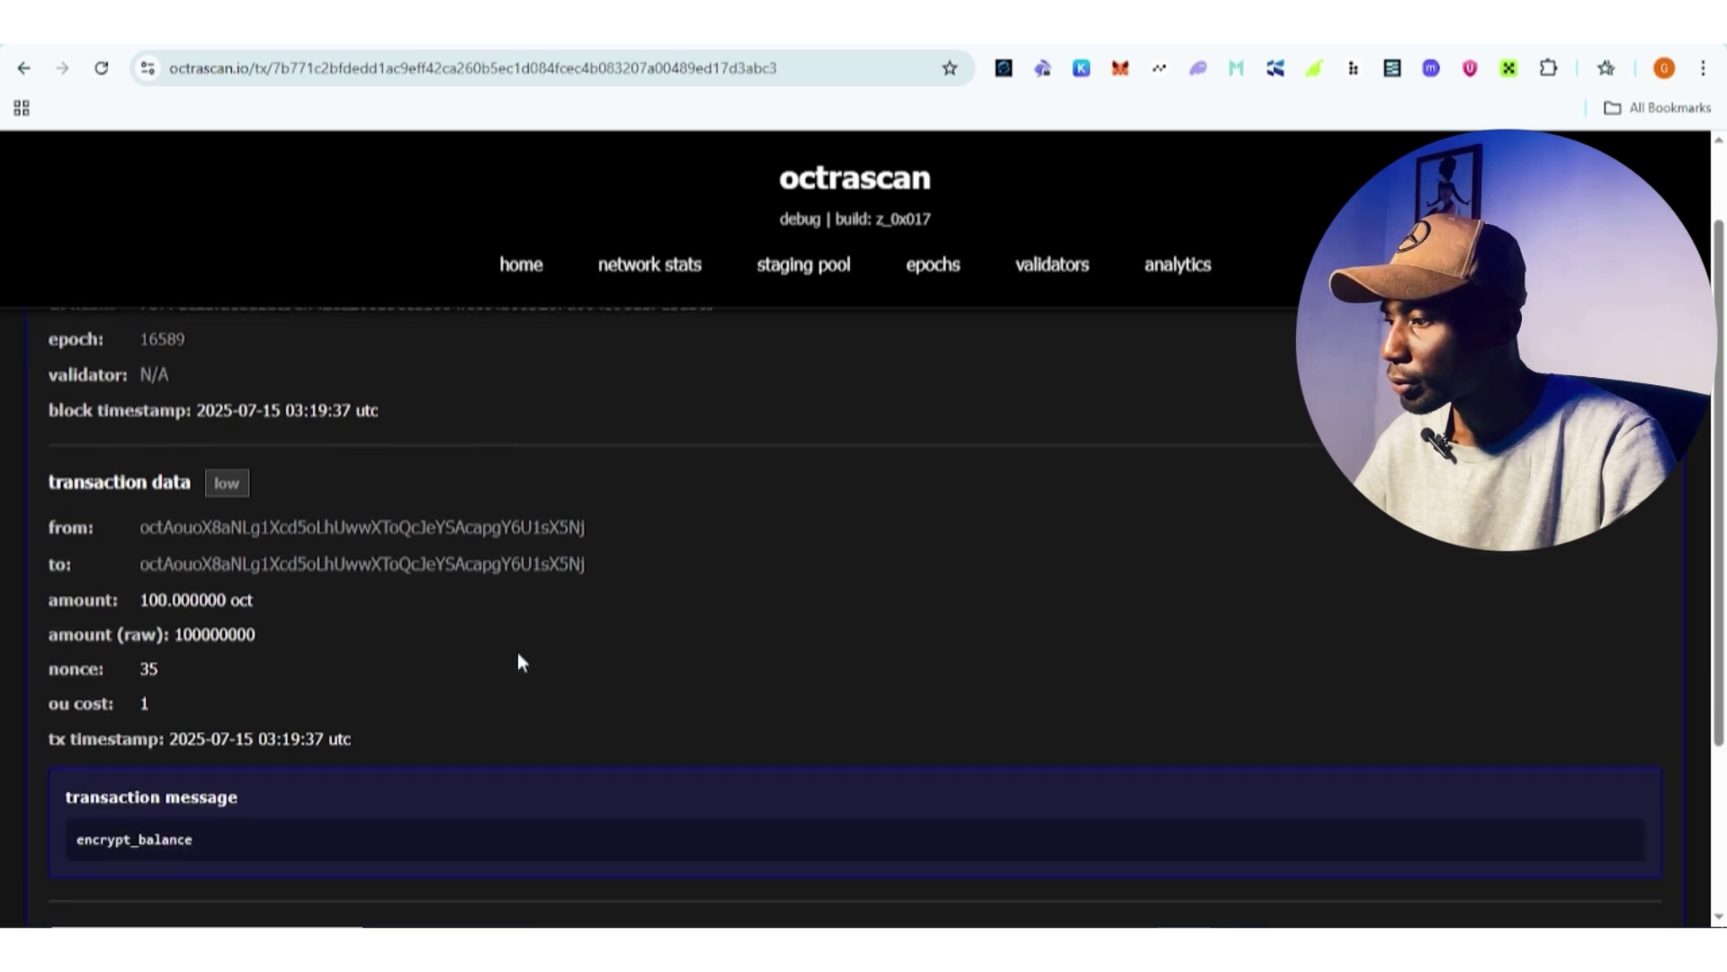
{"action": "scroll", "coordinate": [519, 663], "scroll_direction": "down", "scroll_amount": 2}
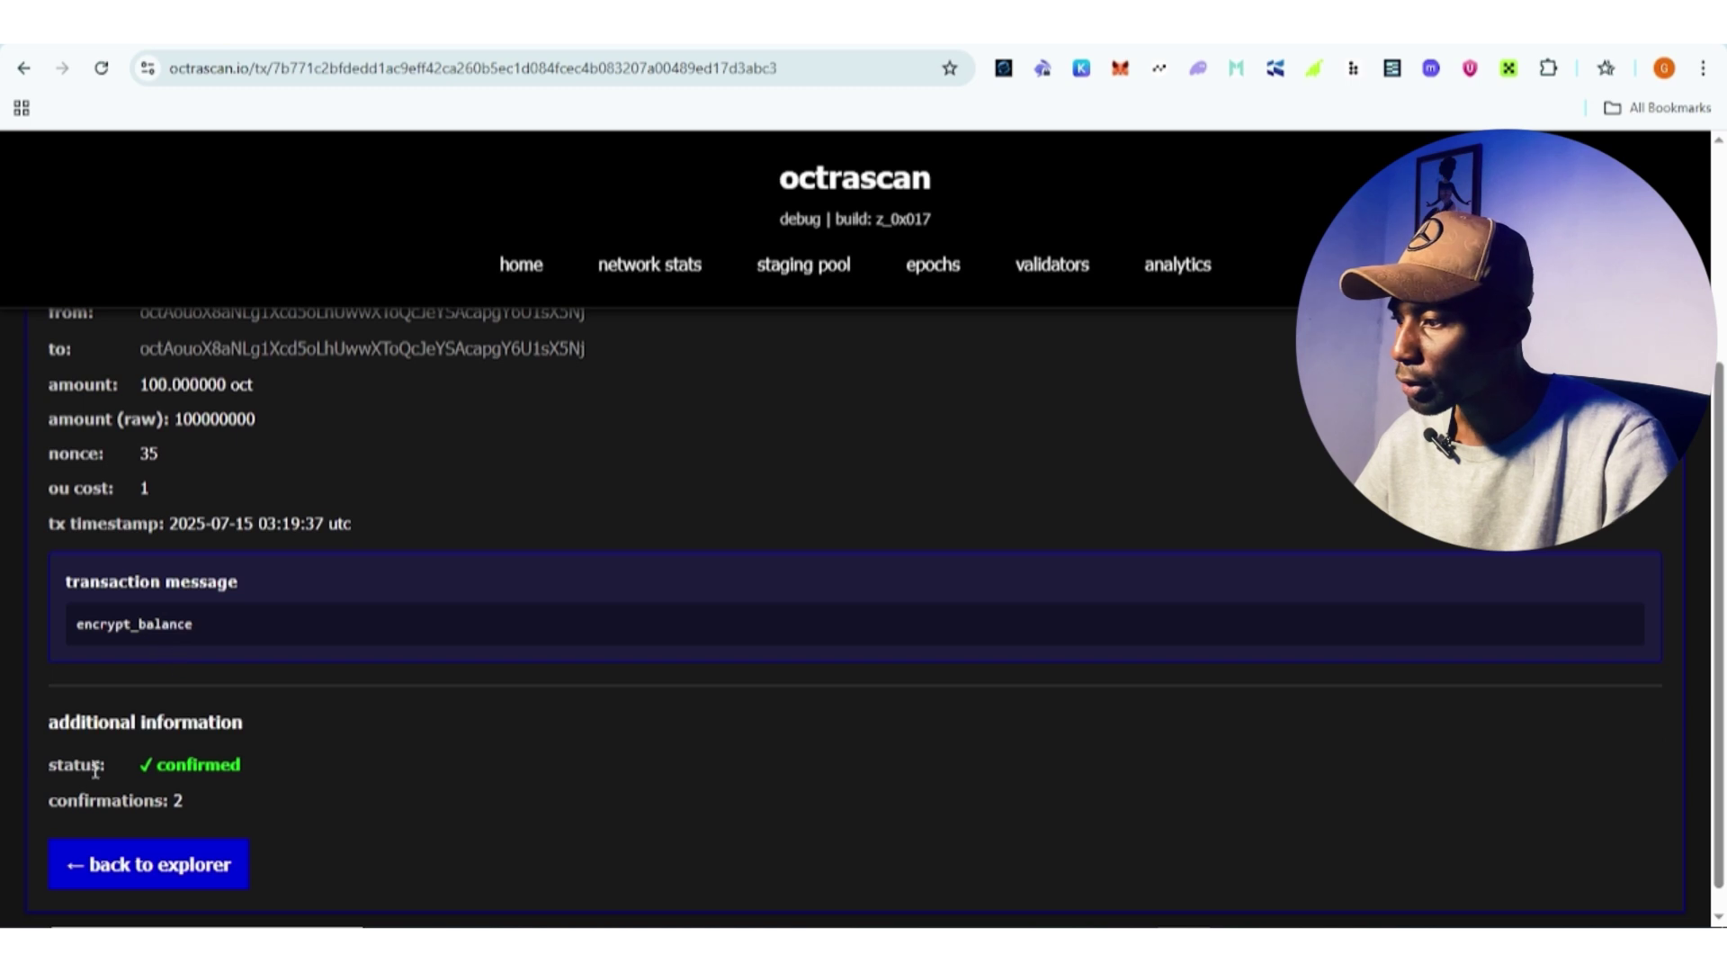
{"action": "scroll", "coordinate": [187, 770], "scroll_direction": "down", "scroll_amount": 1}
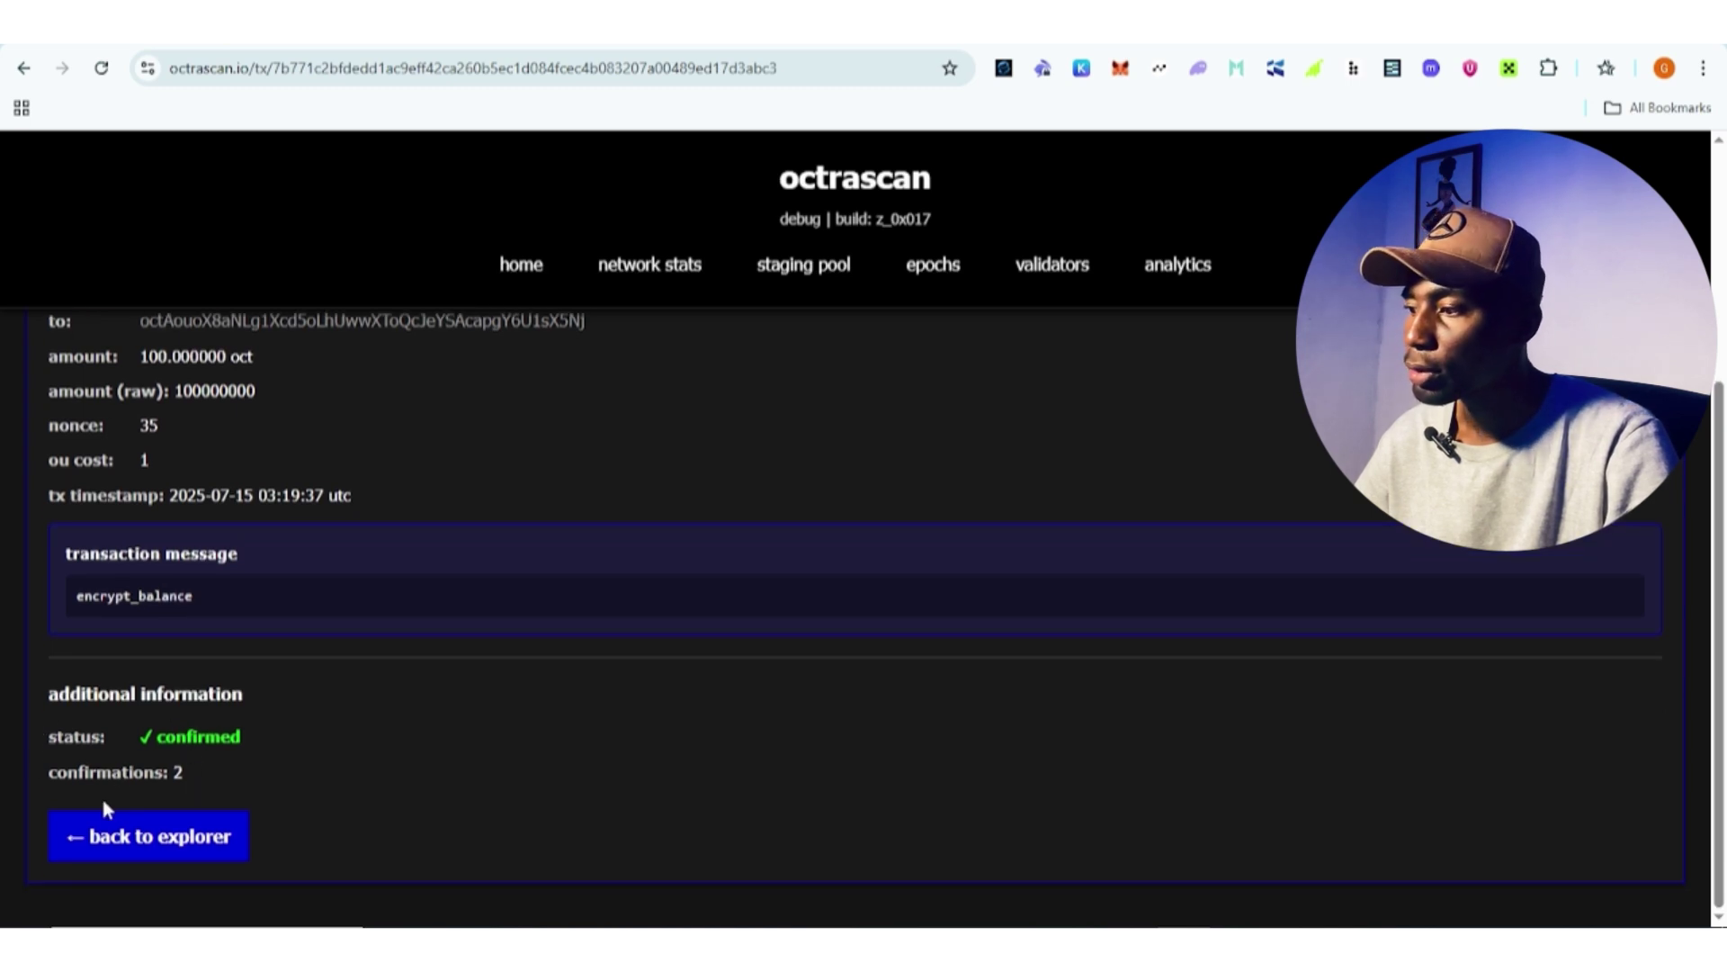
{"action": "scroll", "coordinate": [101, 796], "scroll_direction": "up", "scroll_amount": 1}
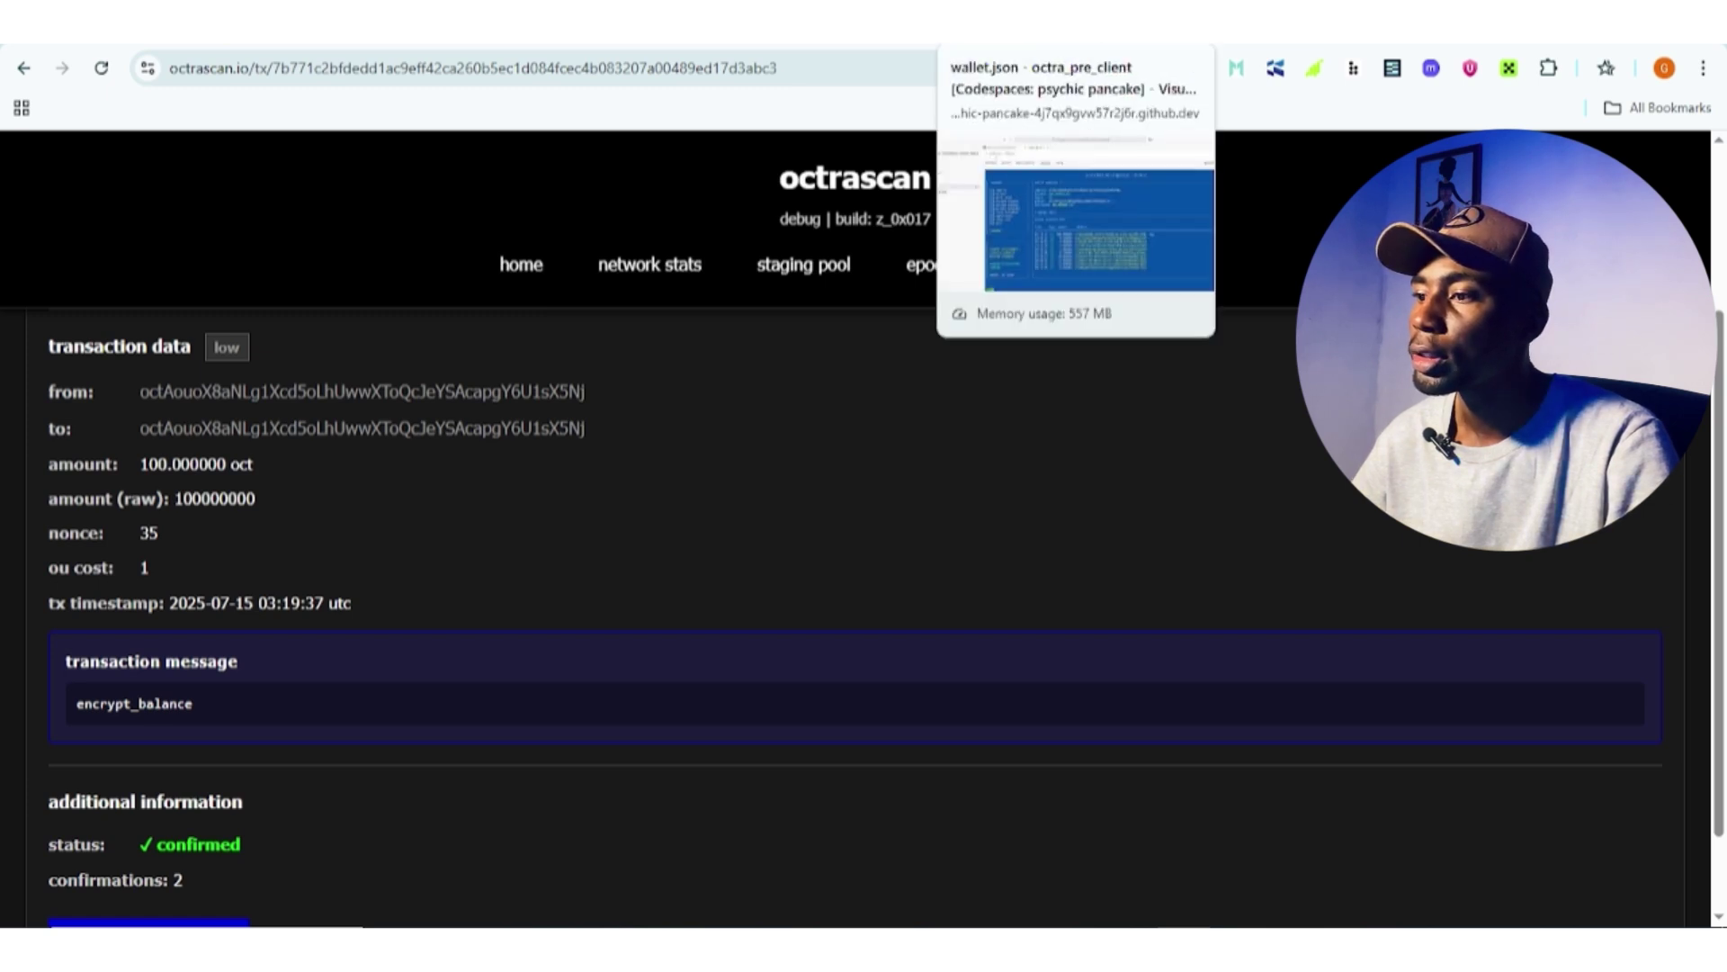
- Switch back to the Codespaces octra client and view the updated wallet balances
{"action": "left_click", "coordinate": [1076, 36]}
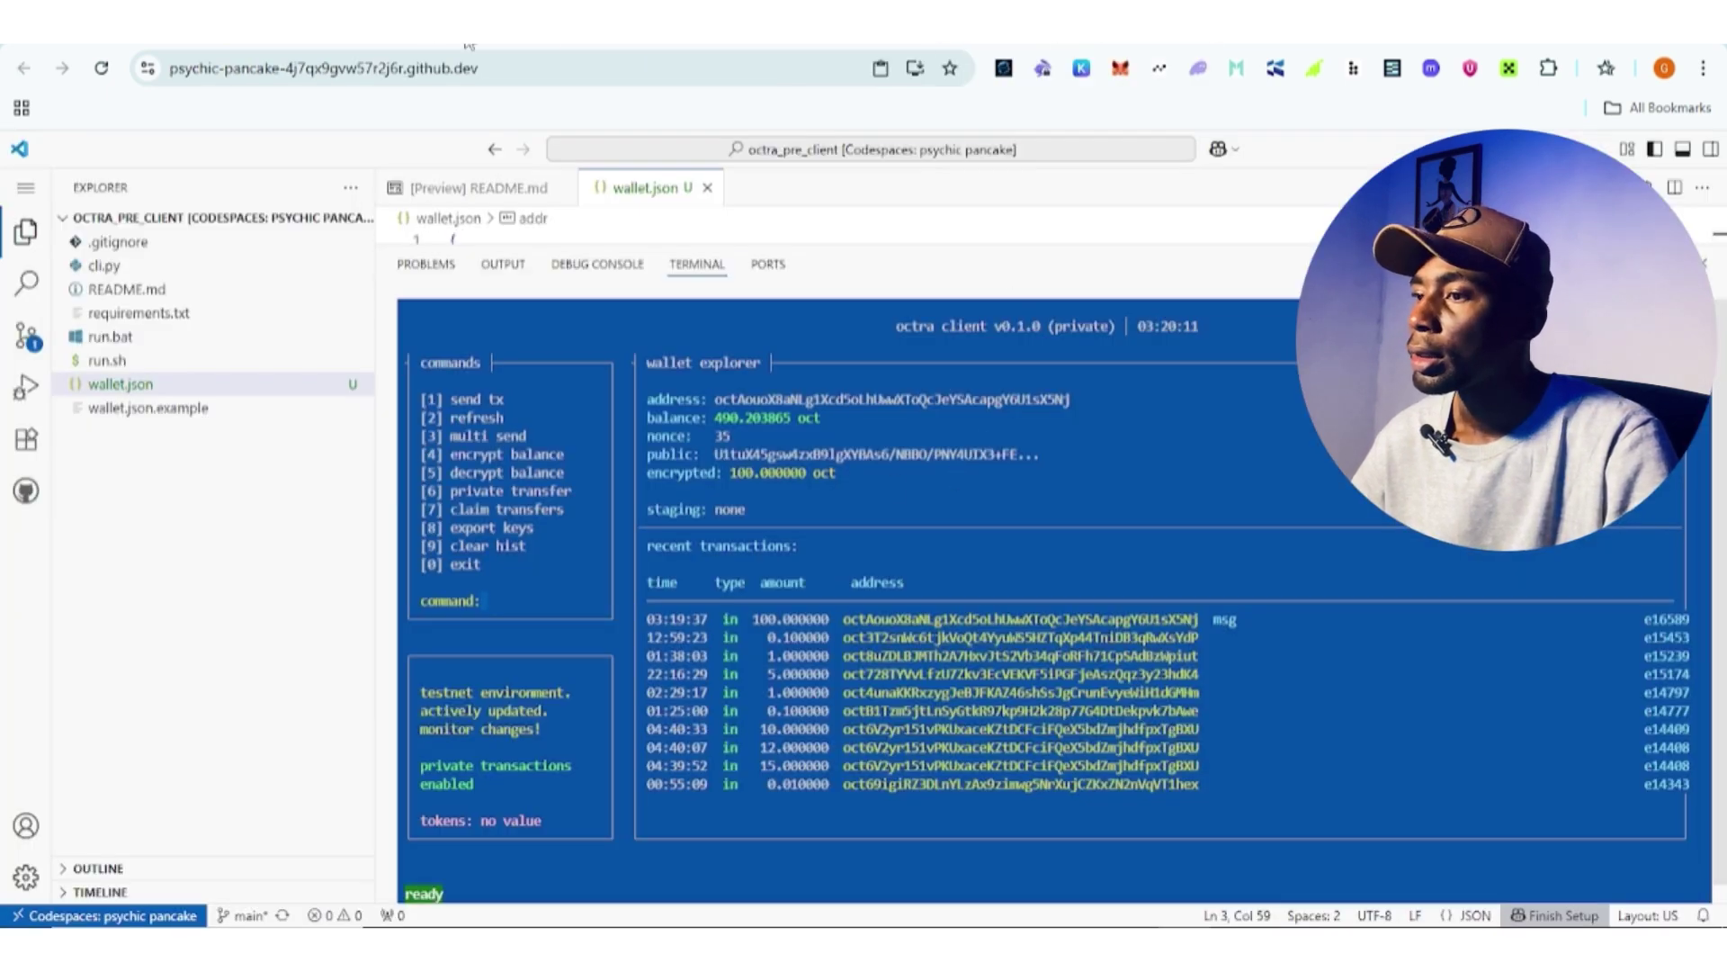
{"action": "scroll", "coordinate": [719, 460], "scroll_direction": "down", "scroll_amount": 1}
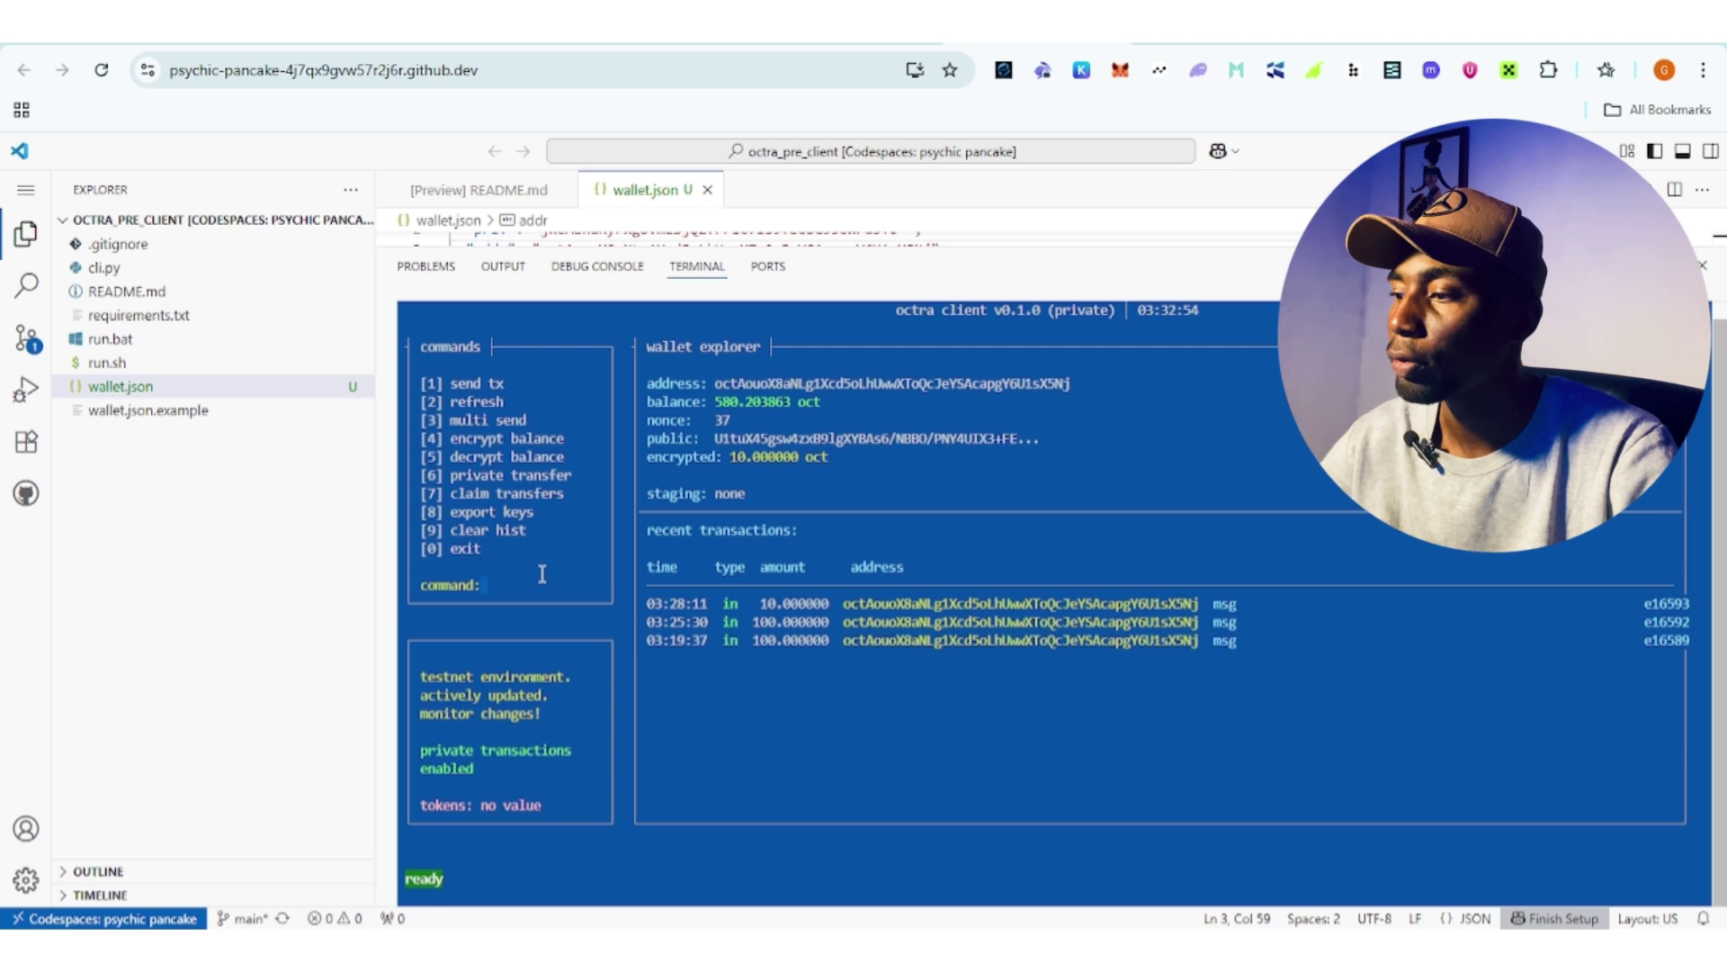
- Decrypt 5 oct of the encrypted balance via option 5, confirm with Y, and return to the menu
{"action": "type", "text": "5"}
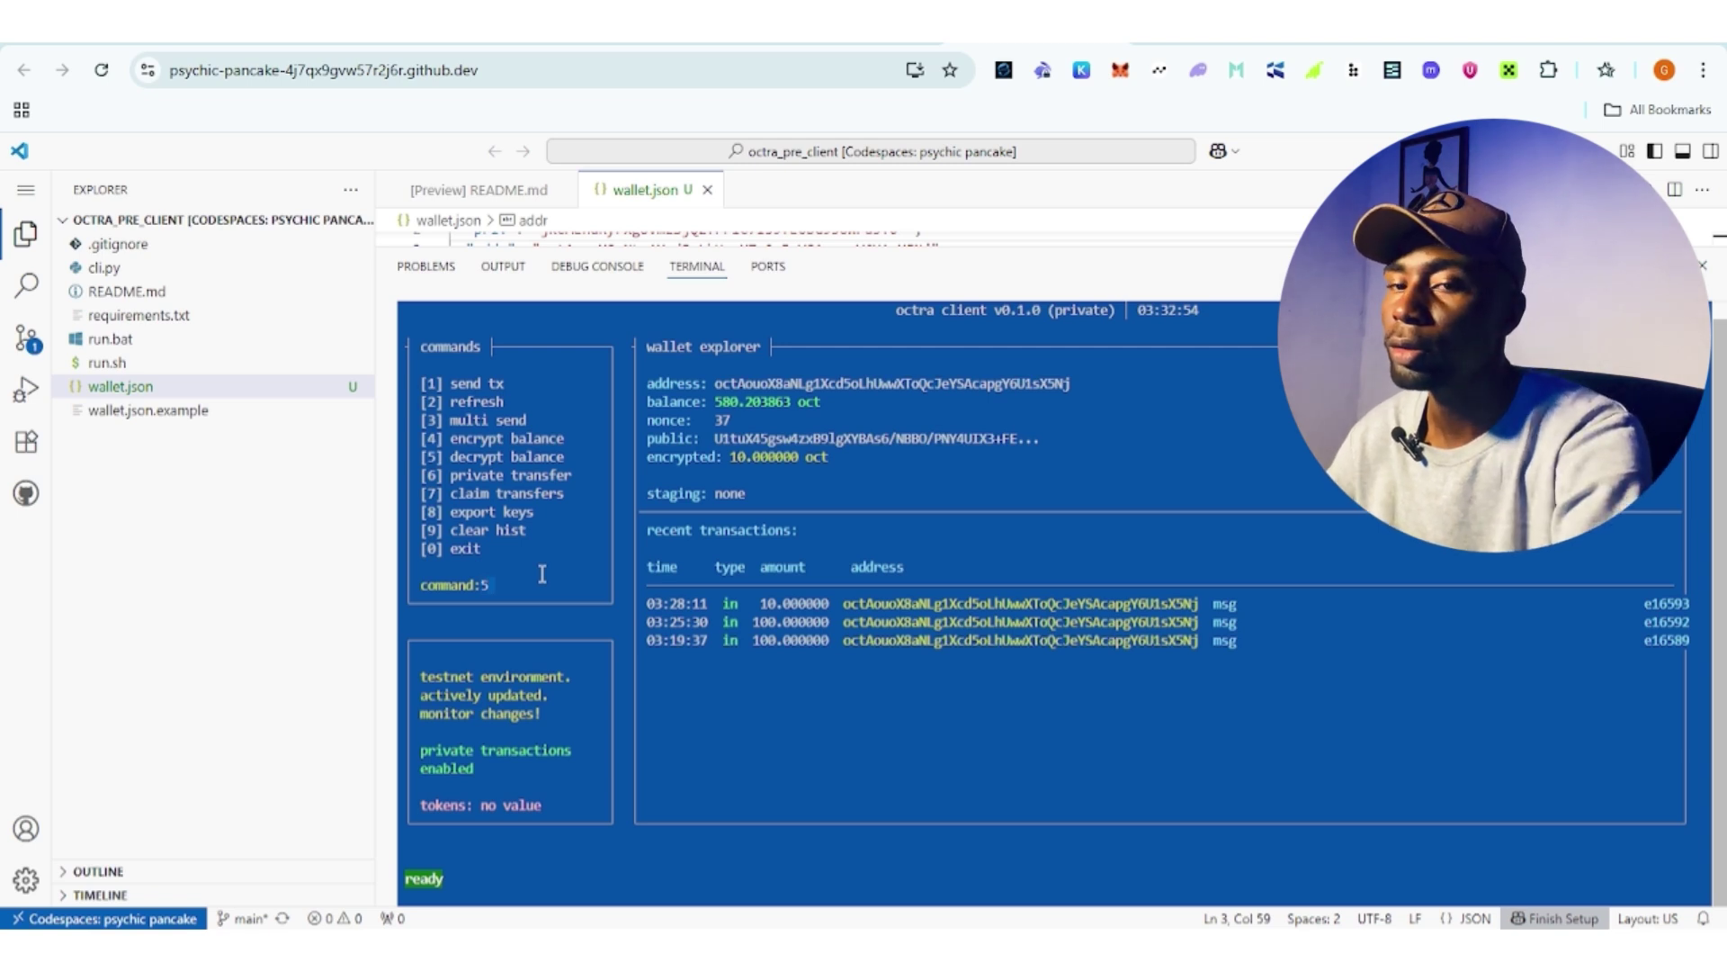
{"action": "key", "text": "Return"}
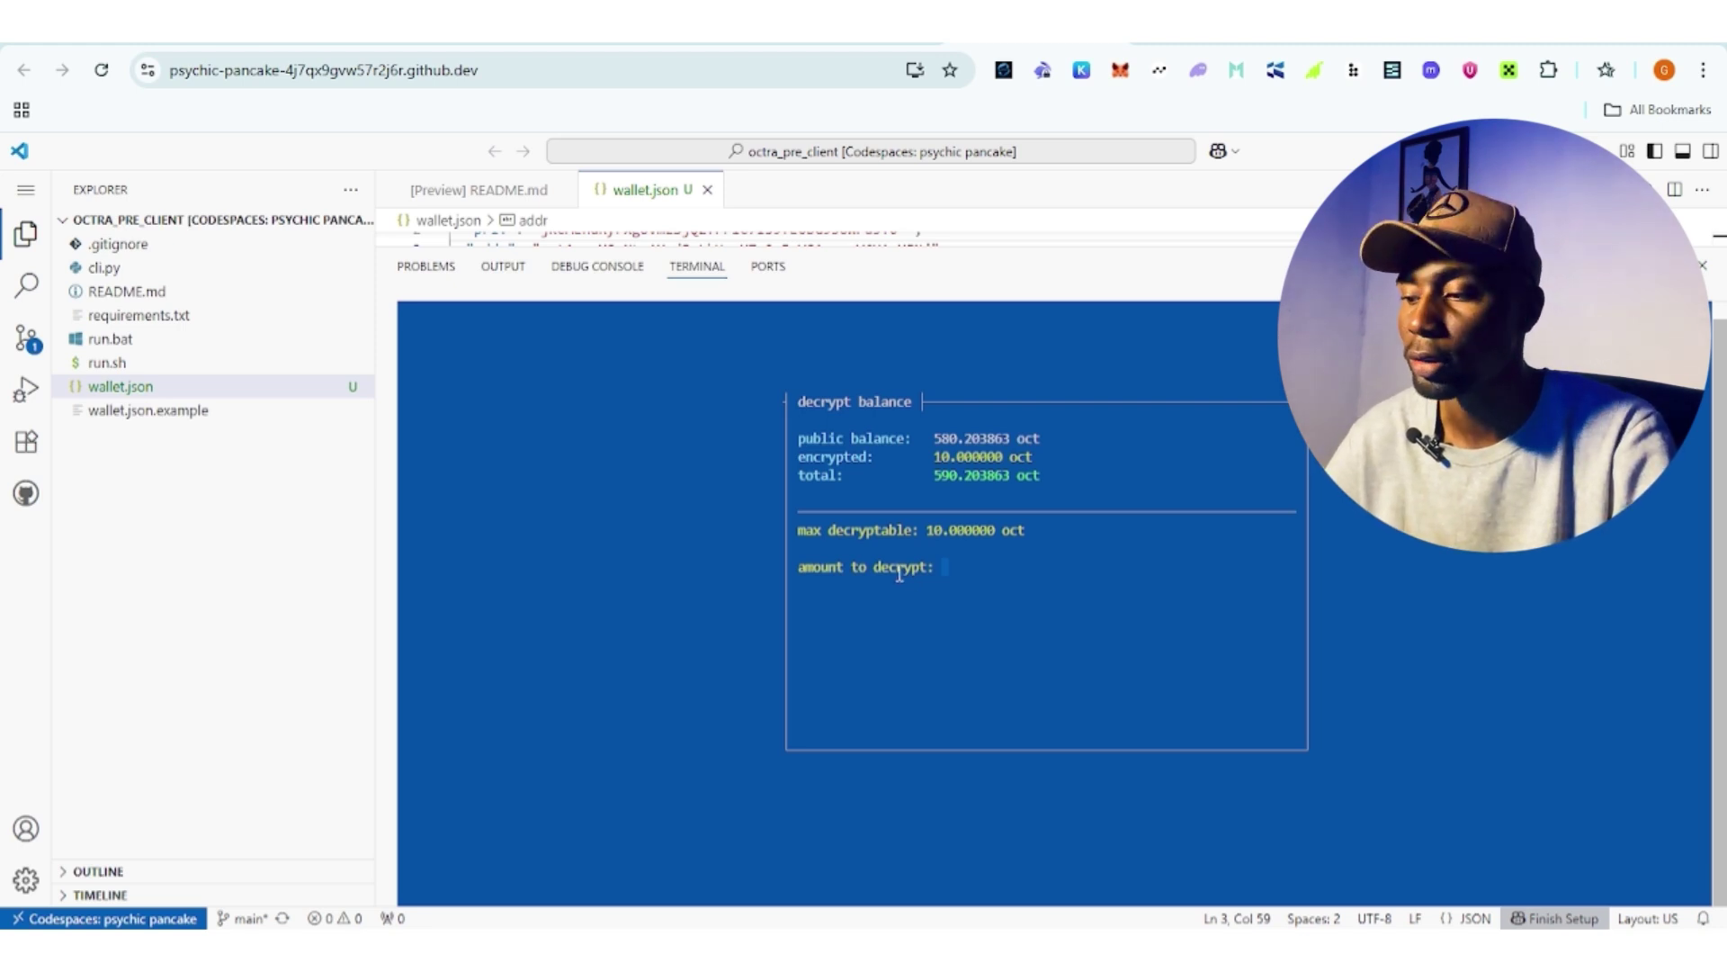
{"action": "type", "text": "5"}
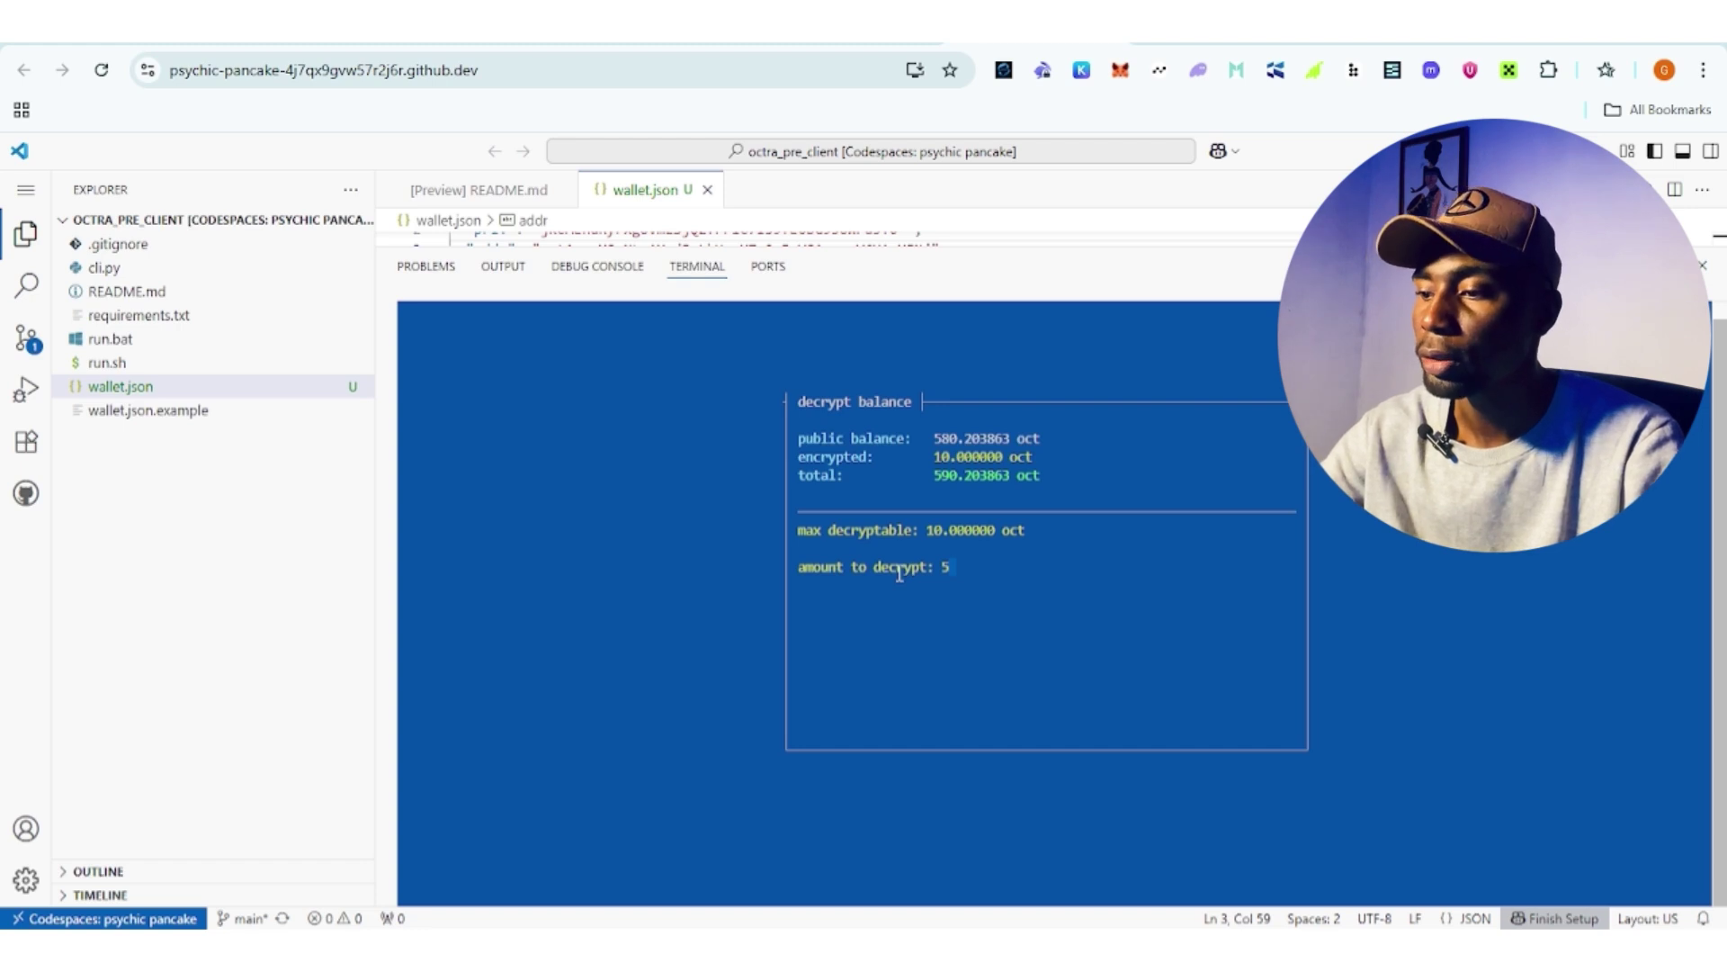
{"action": "key", "text": "Return"}
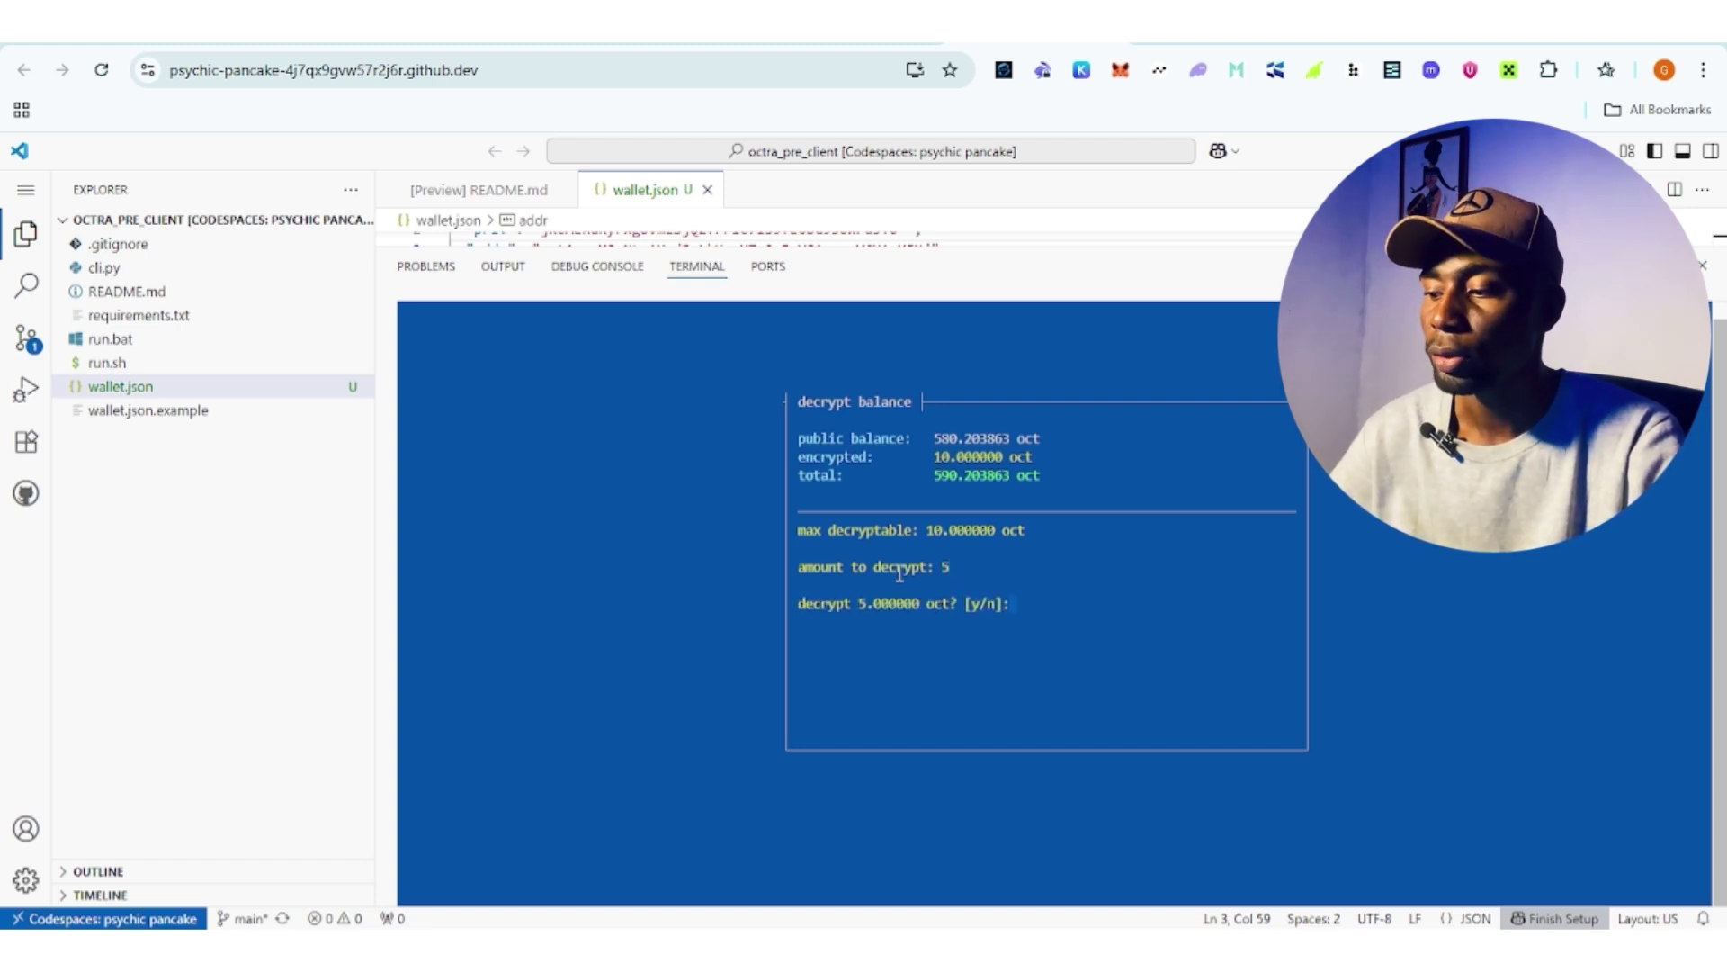
{"action": "type", "text": "Y"}
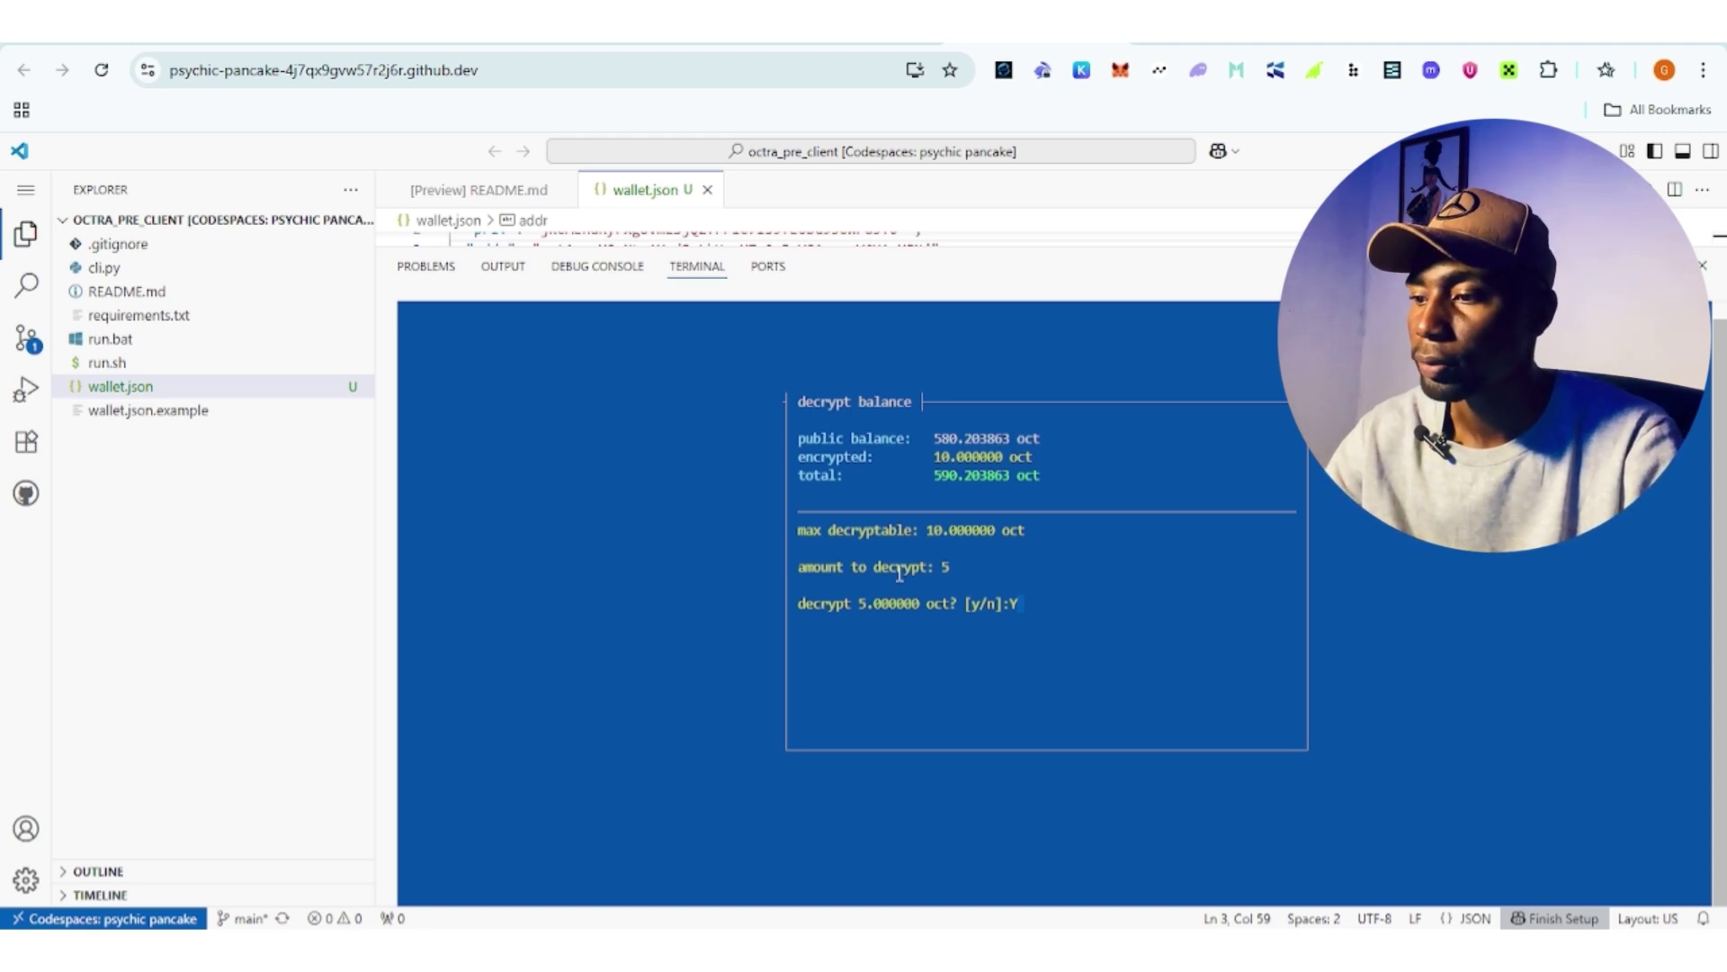
{"action": "key", "text": "Return"}
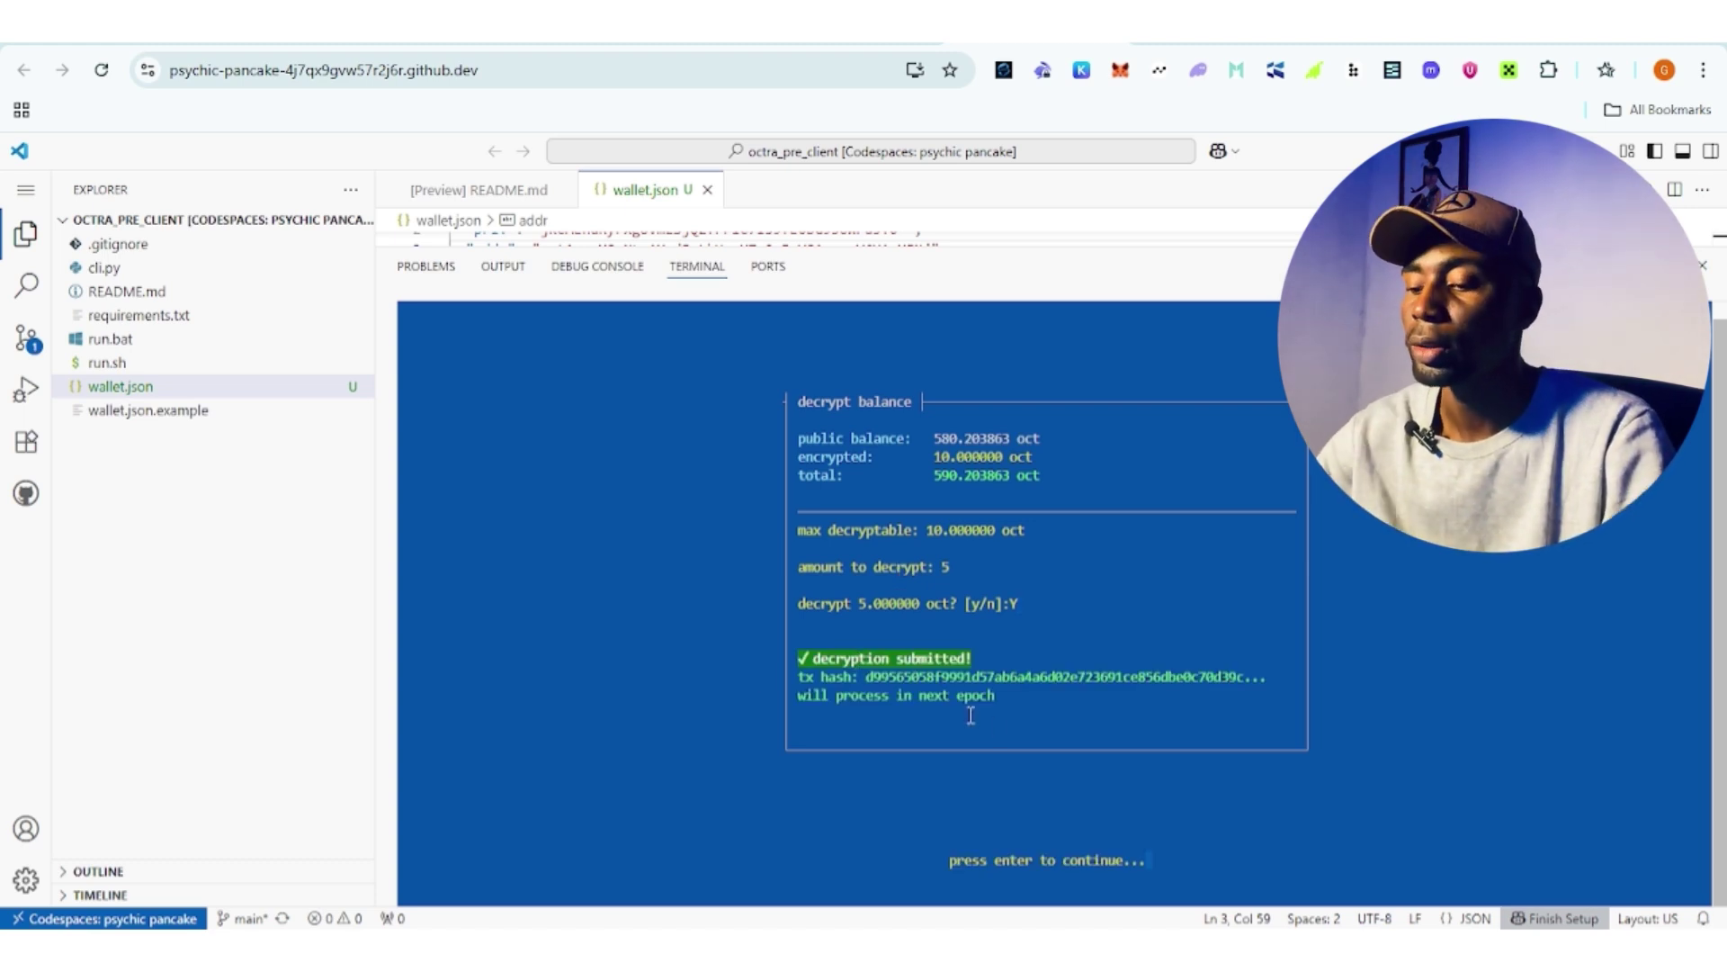
{"action": "key", "text": "Return"}
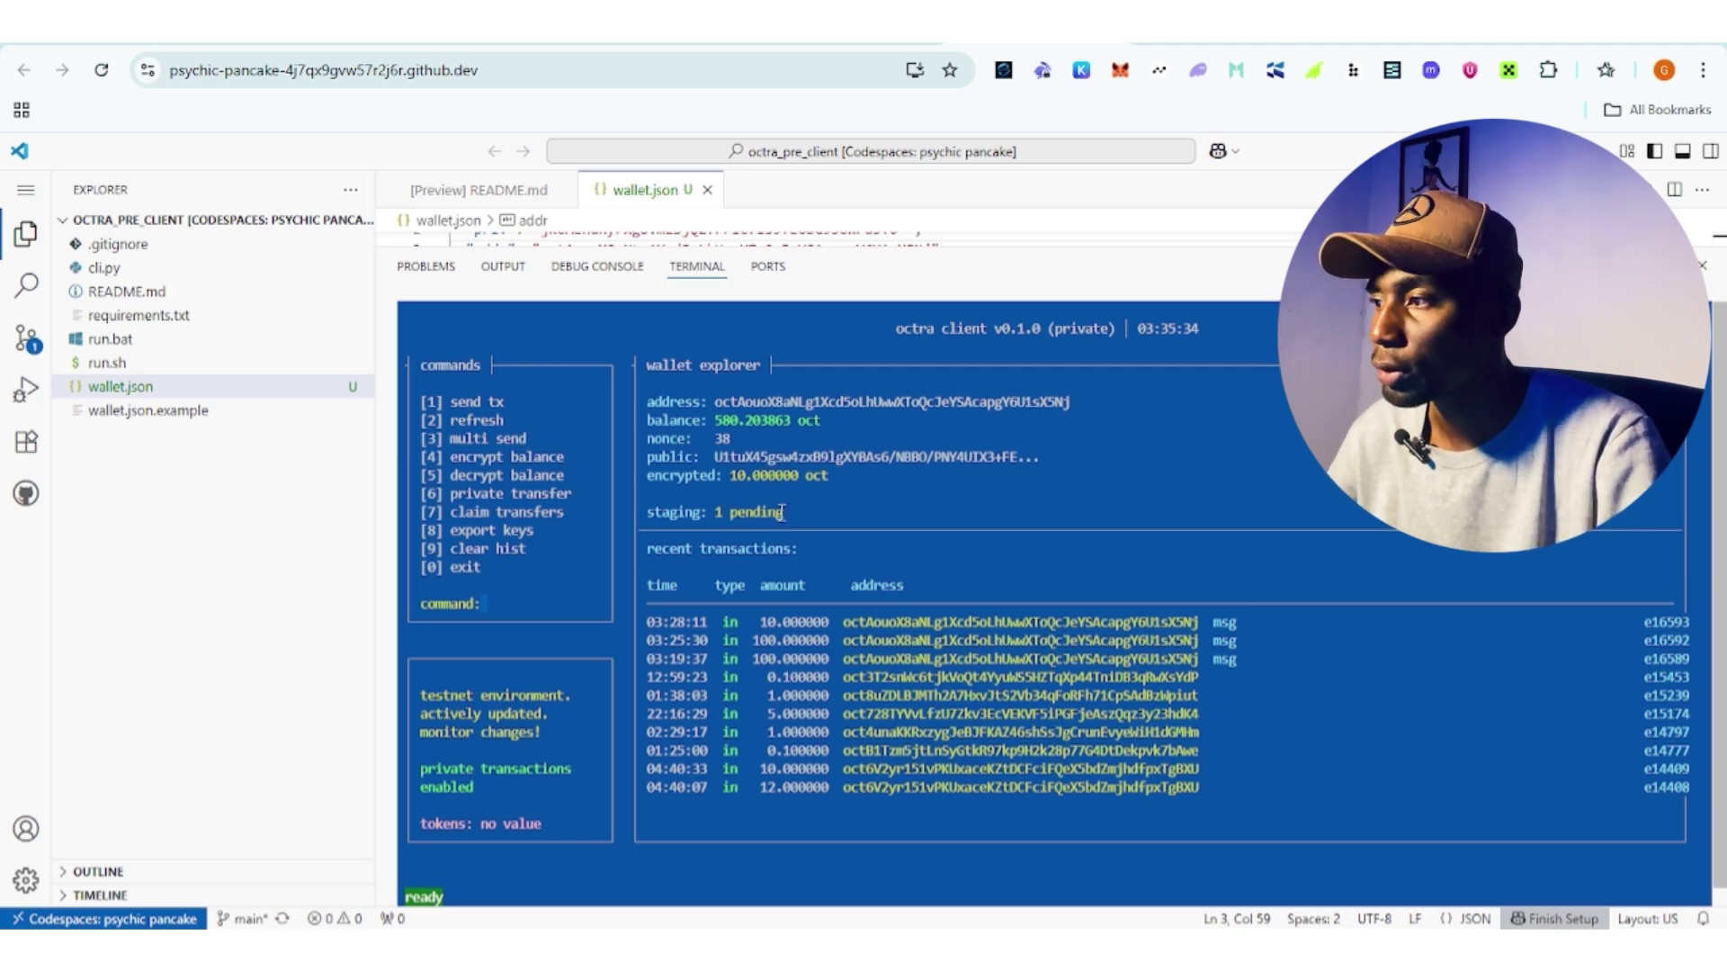
- Search octrascan for the wallet address and open the 5 oct decrypt_balance transaction, confirmed in epoch 16595
{"action": "key", "text": "ctrl+Tab"}
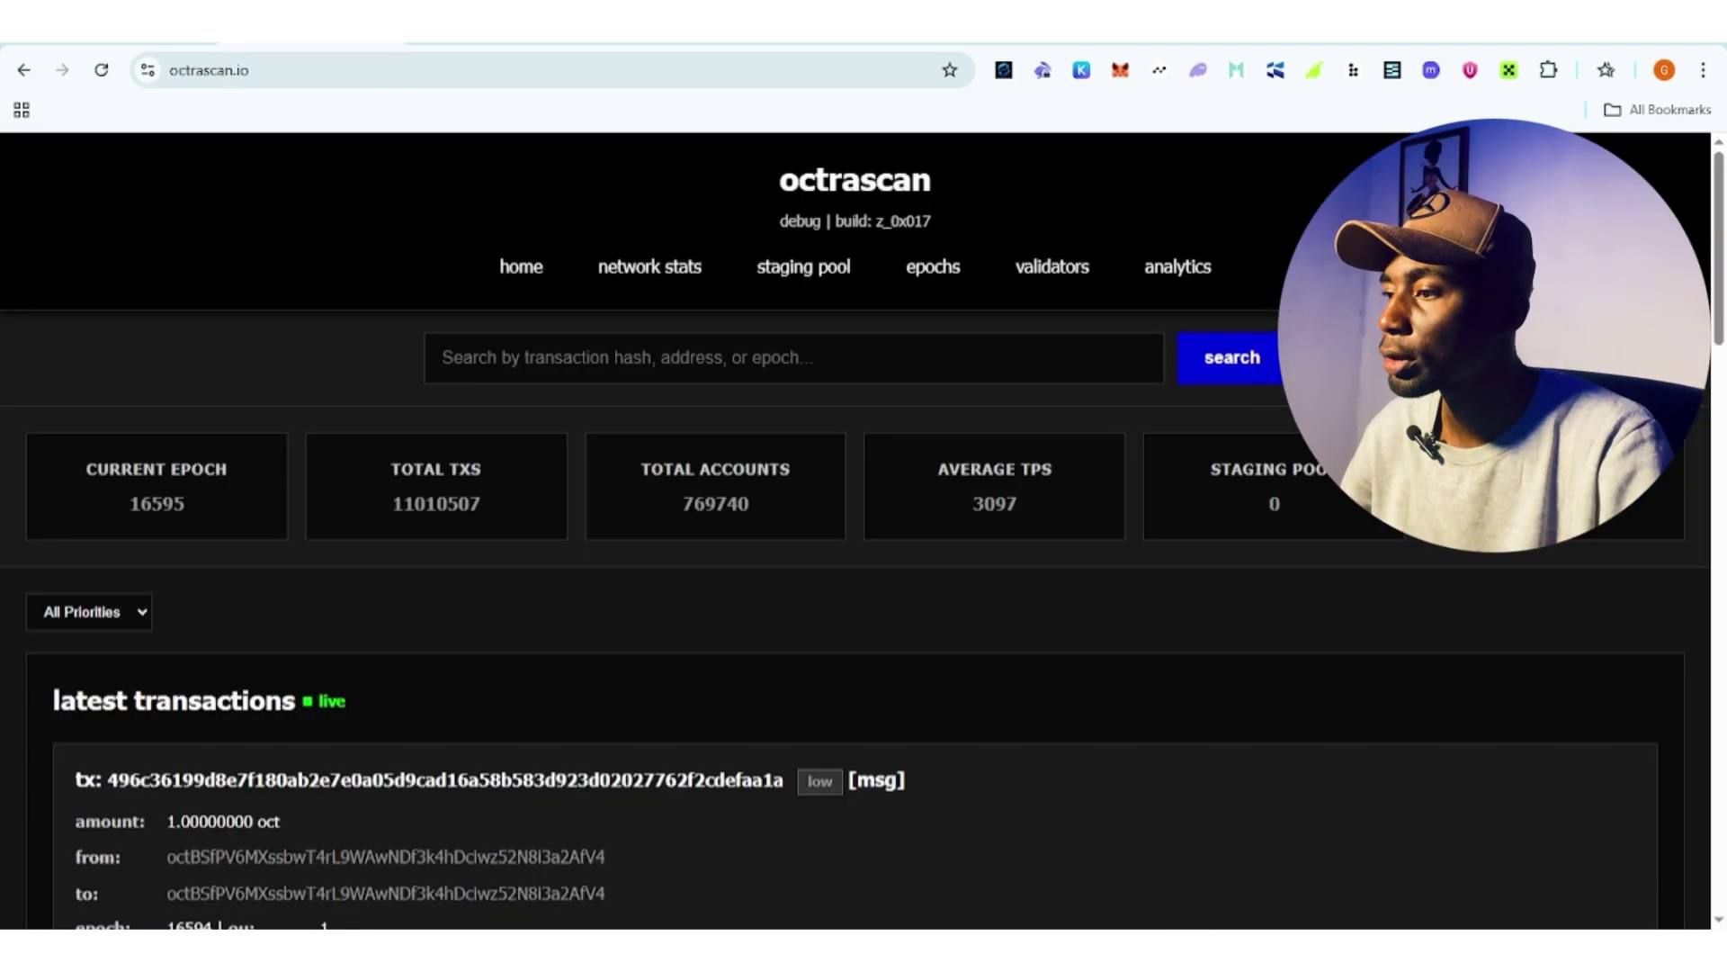
{"action": "right_click", "coordinate": [649, 355]}
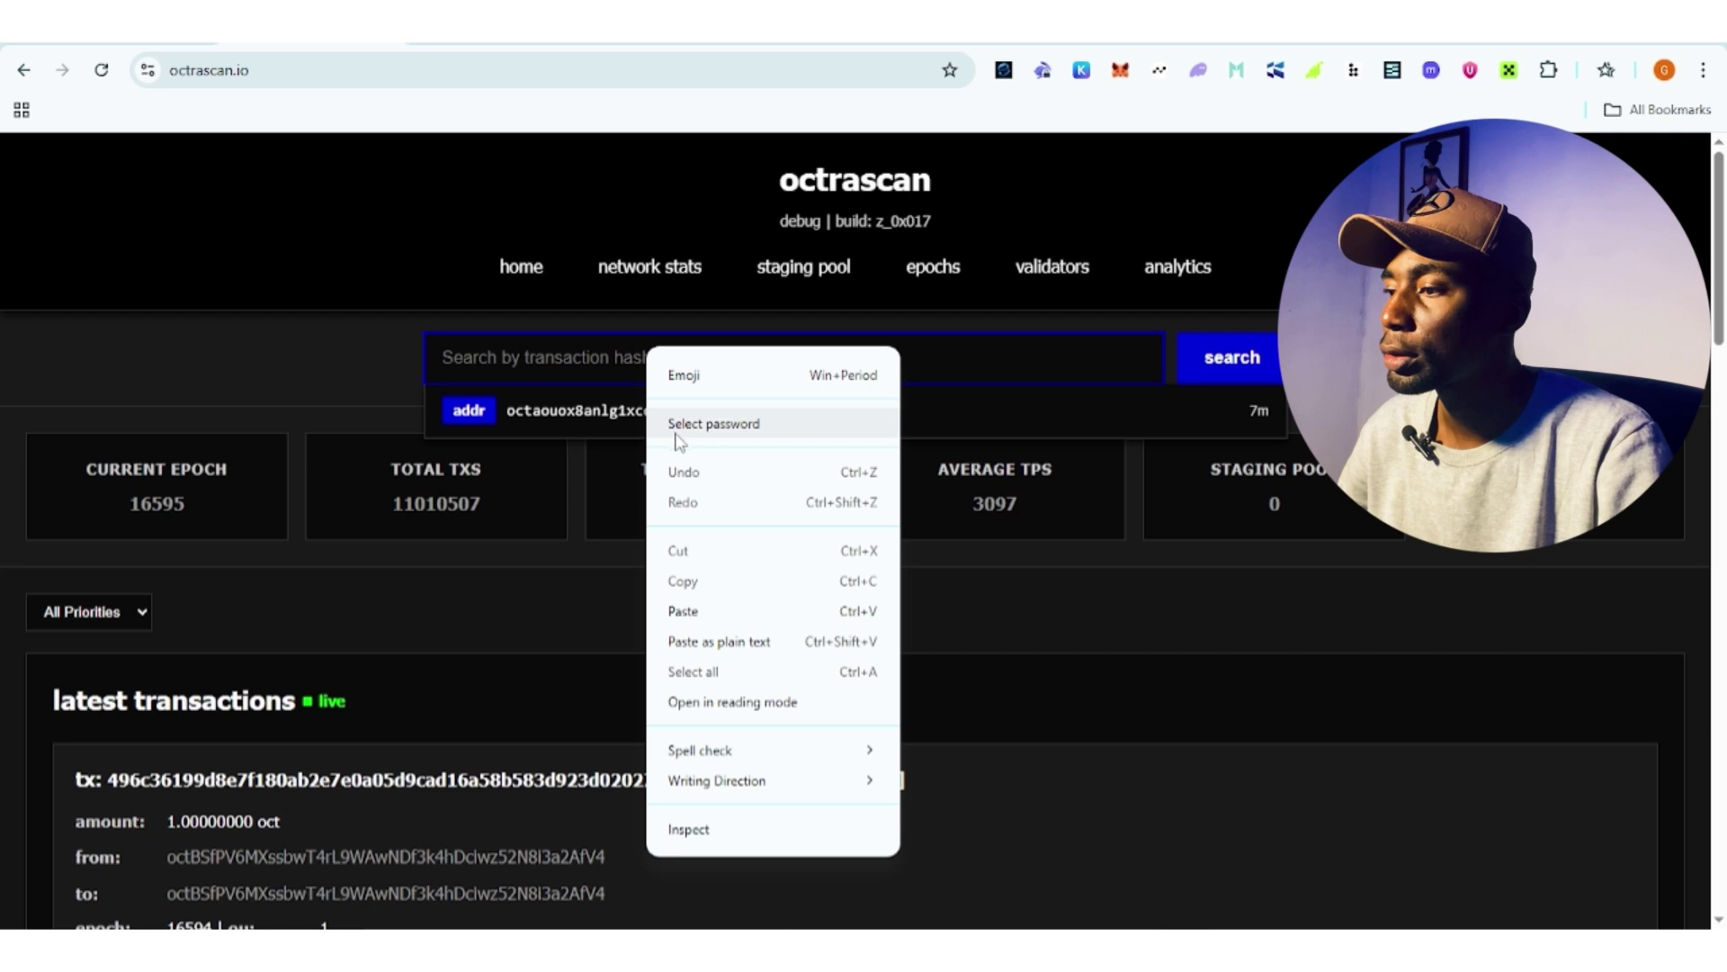
{"action": "left_click", "coordinate": [705, 611]}
{"action": "left_click", "coordinate": [1243, 372]}
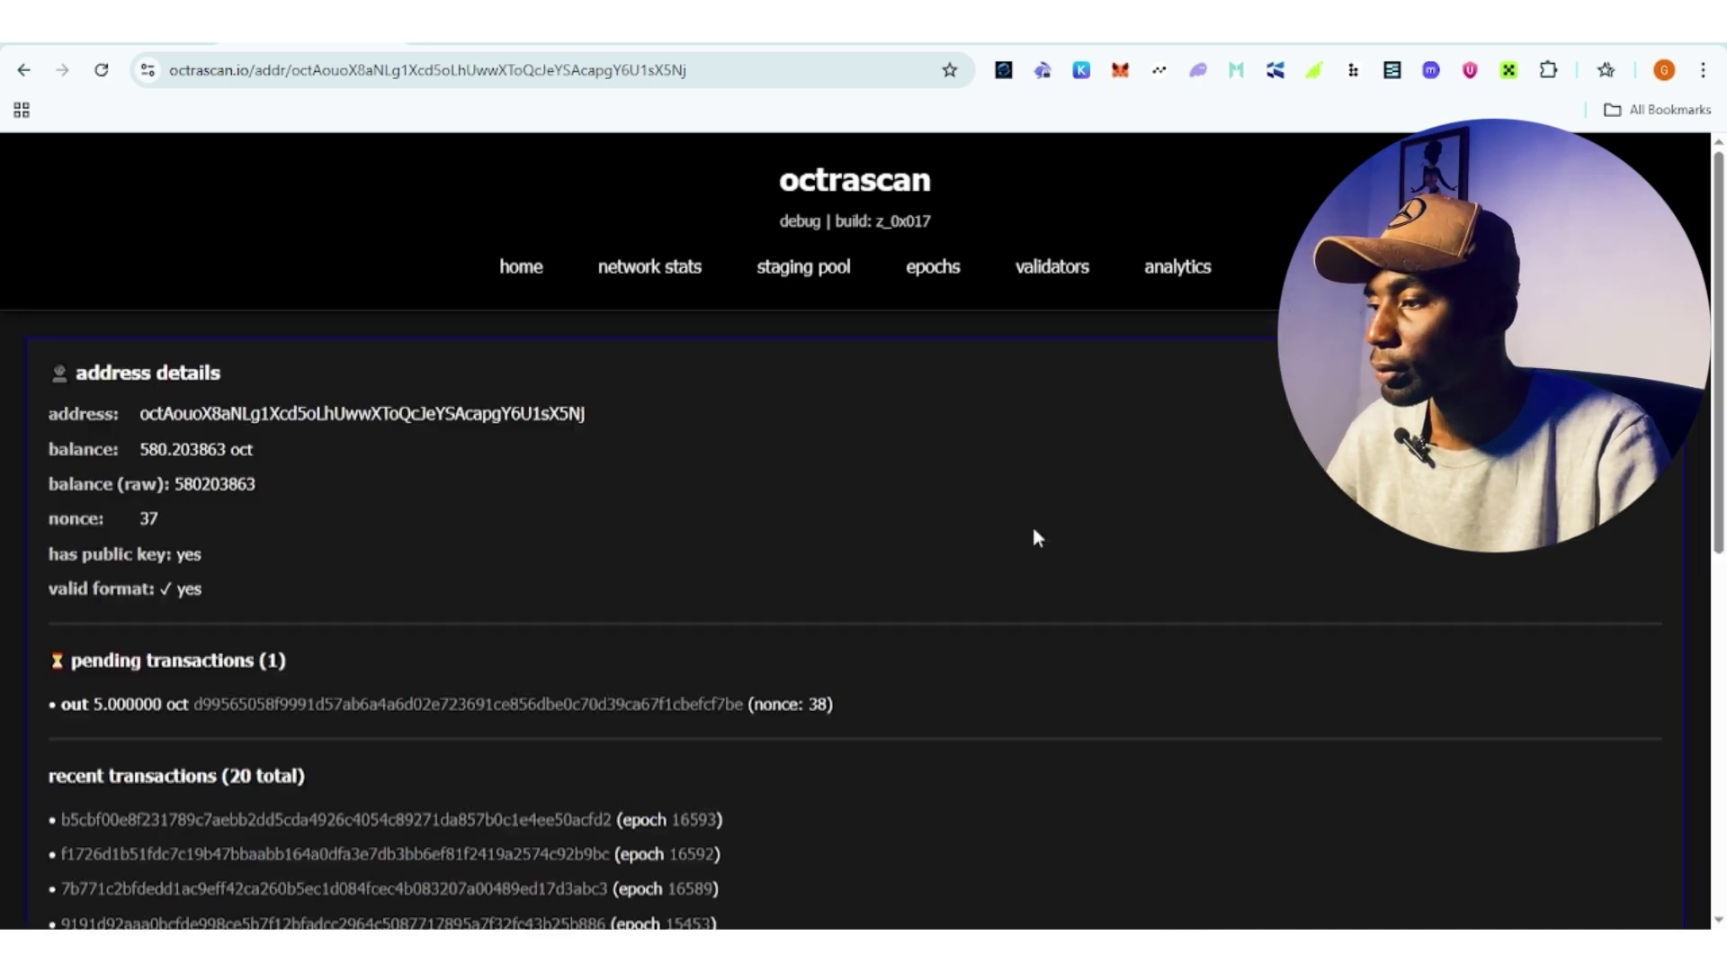
{"action": "scroll", "coordinate": [1029, 532], "scroll_direction": "down", "scroll_amount": 2}
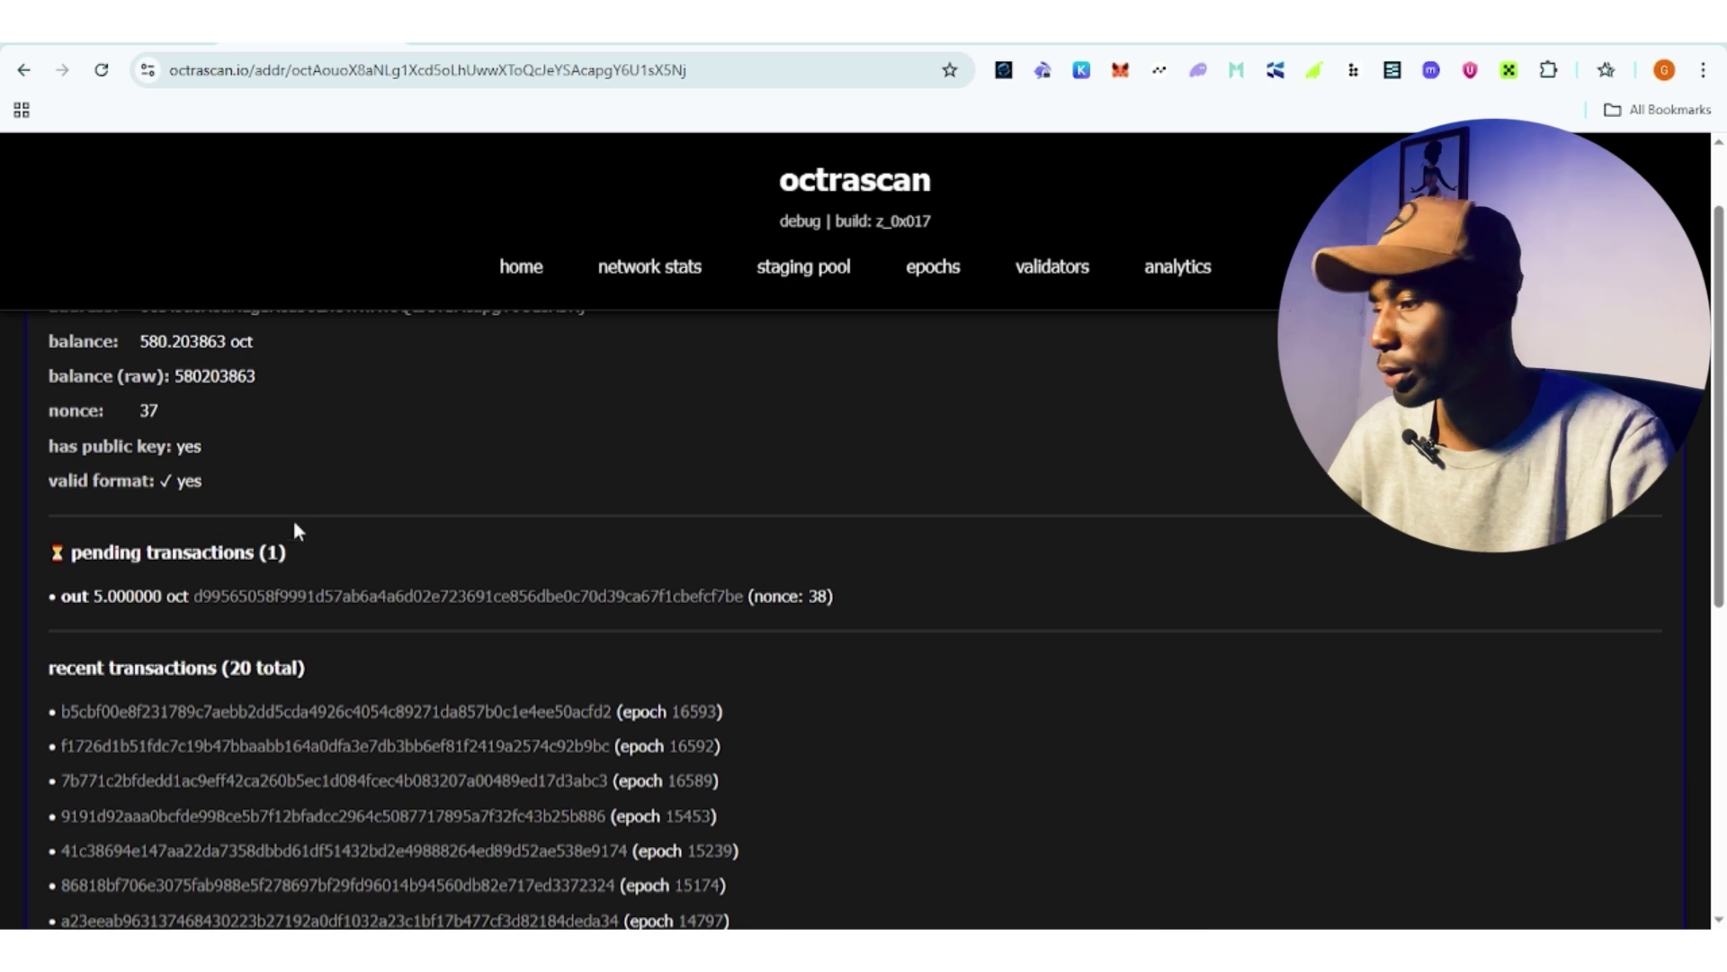
{"action": "left_click", "coordinate": [297, 601]}
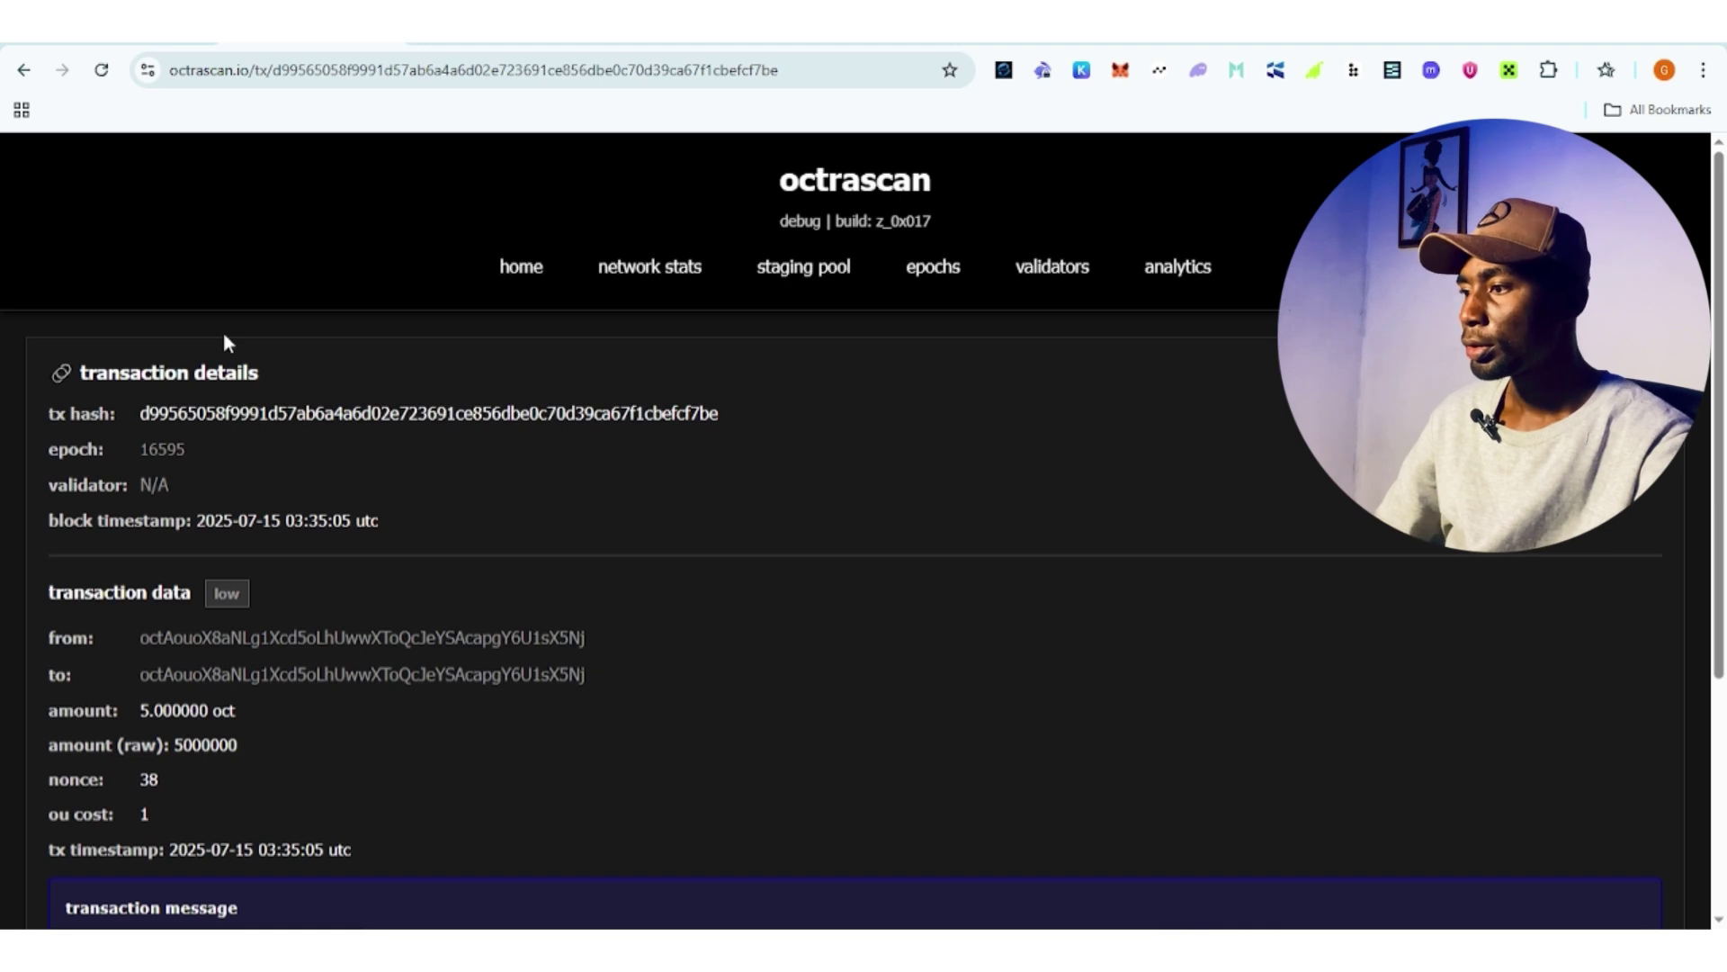
{"action": "scroll", "coordinate": [232, 490], "scroll_direction": "down", "scroll_amount": 5}
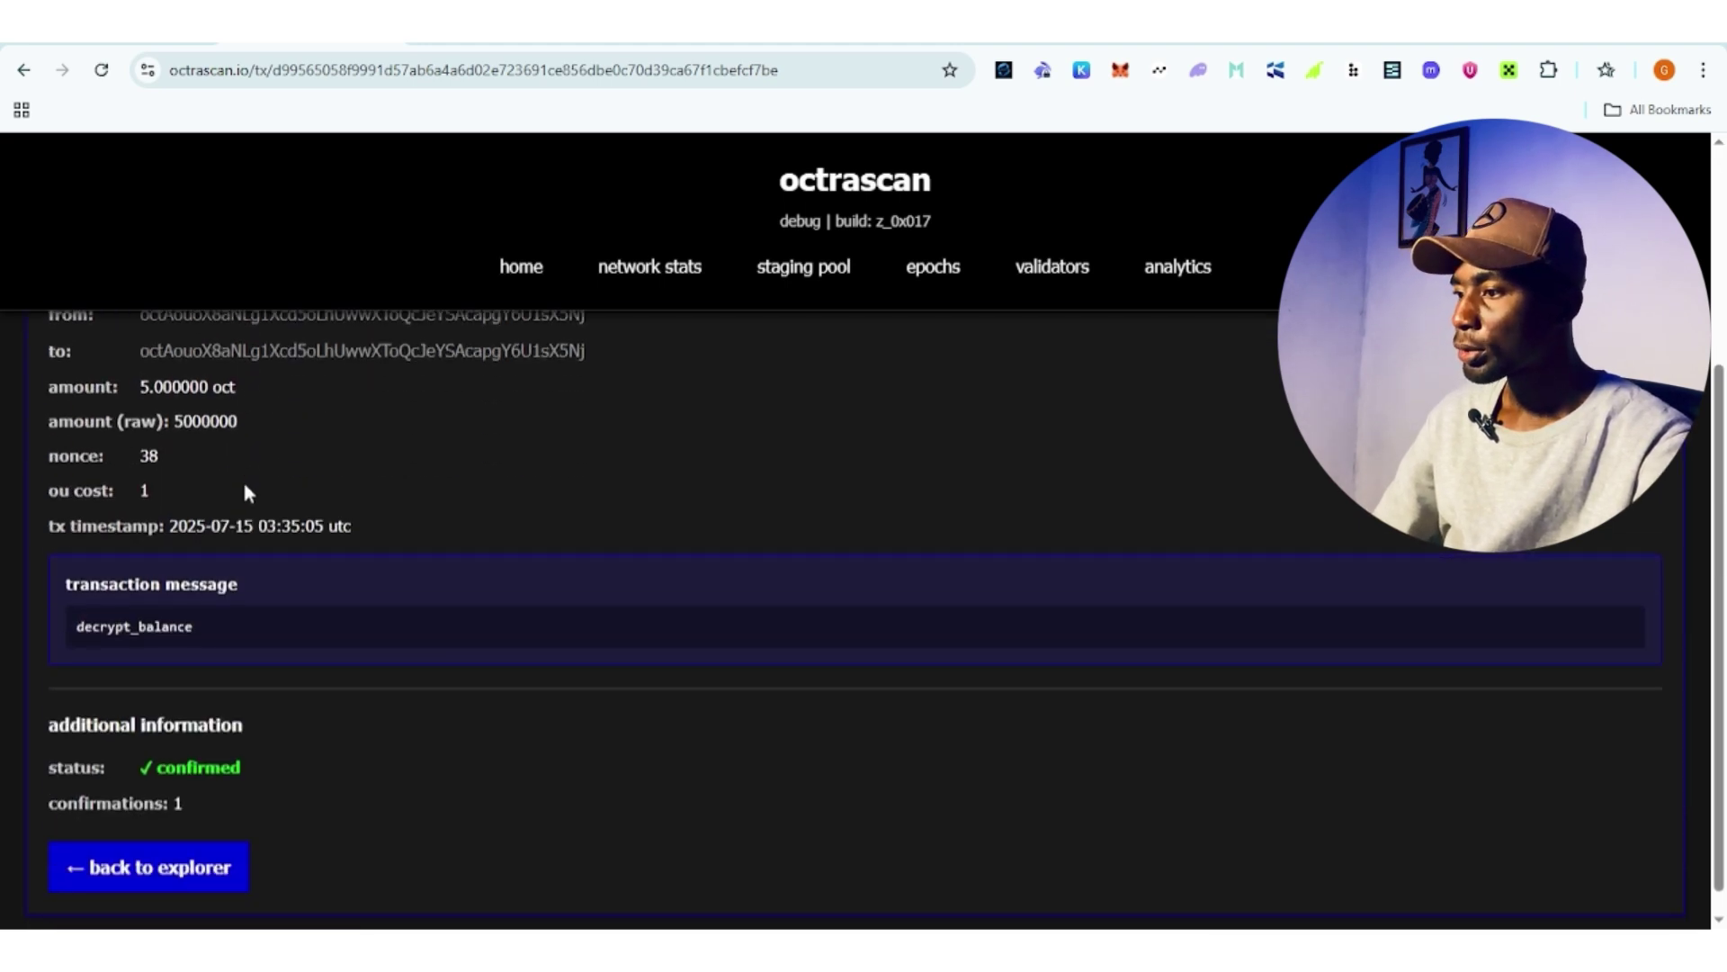
{"action": "scroll", "coordinate": [479, 641], "scroll_direction": "up", "scroll_amount": 3}
{"action": "scroll", "coordinate": [315, 698], "scroll_direction": "up", "scroll_amount": 2}
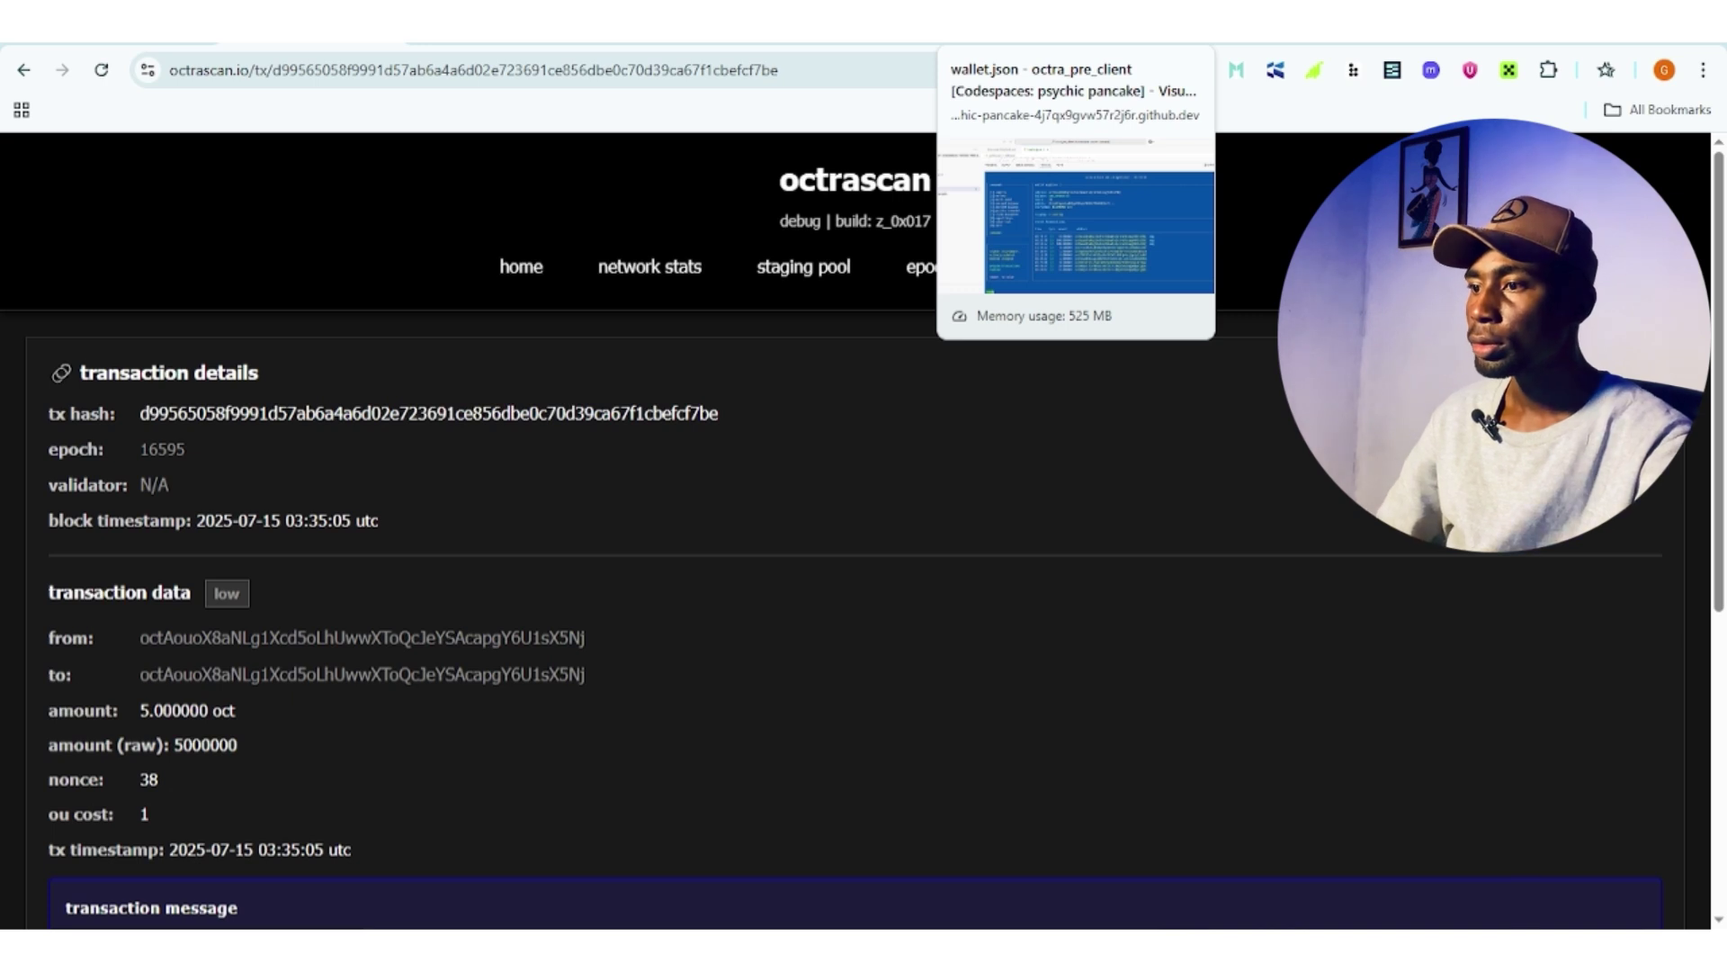
- Refresh the wallet with option 2, showing 585.203862 oct public and 5 oct encrypted
{"action": "left_click", "coordinate": [1076, 21]}
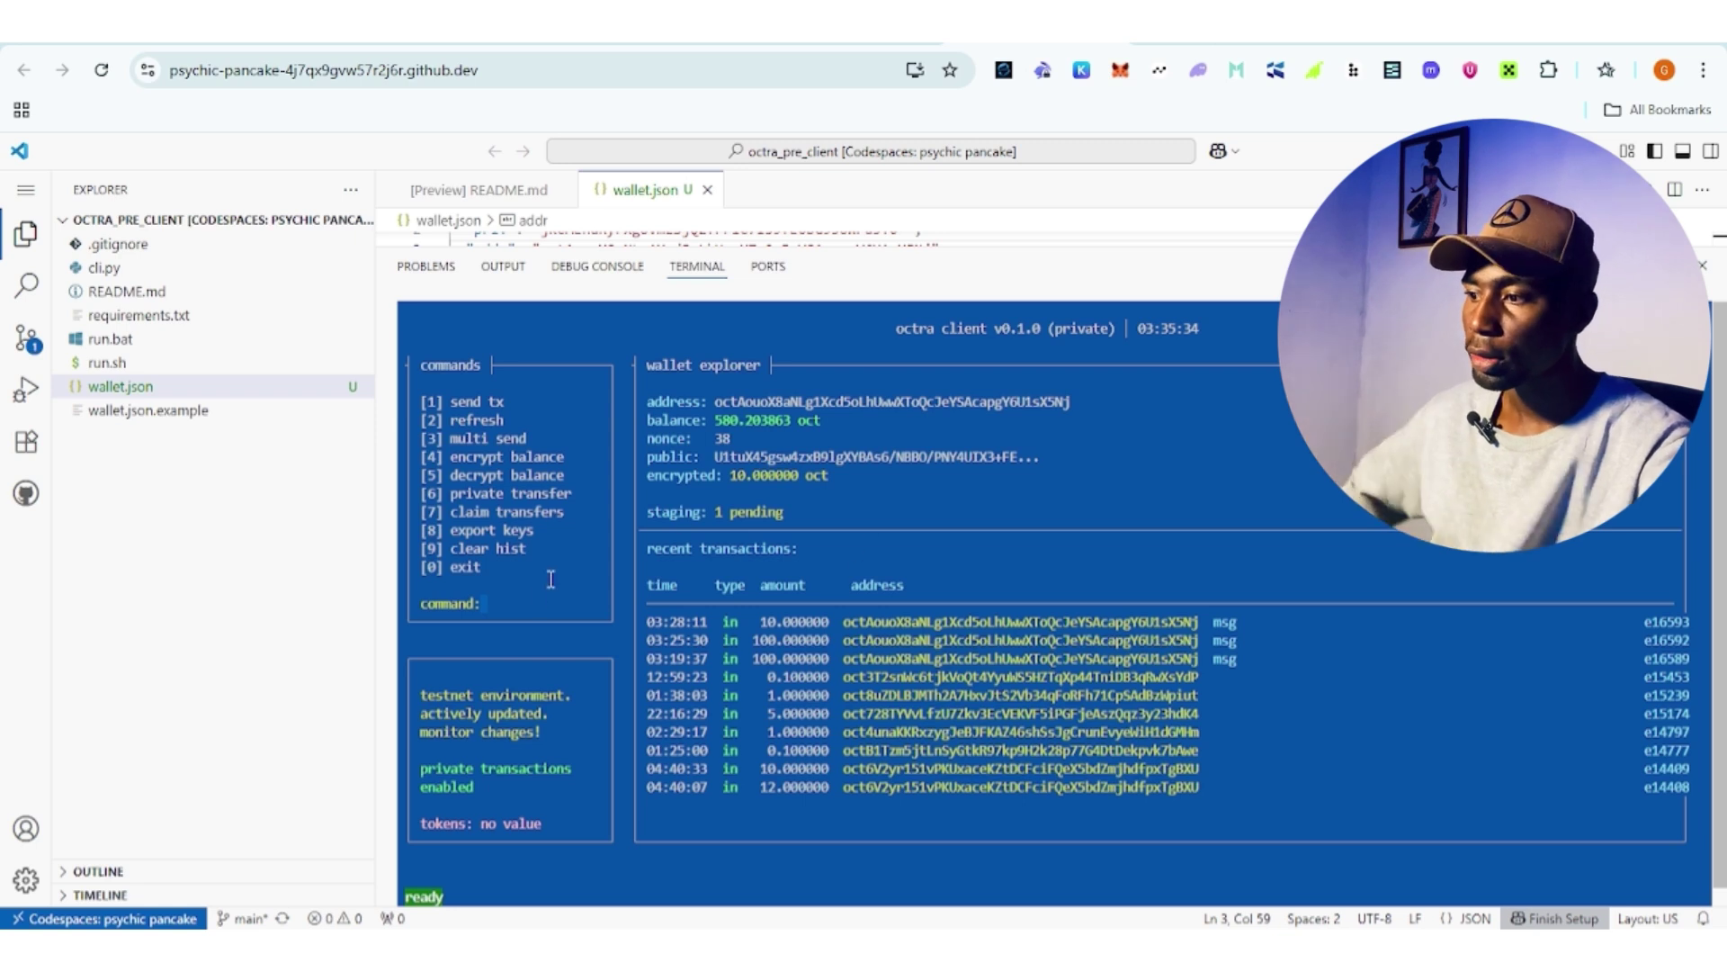
{"action": "type", "text": "2"}
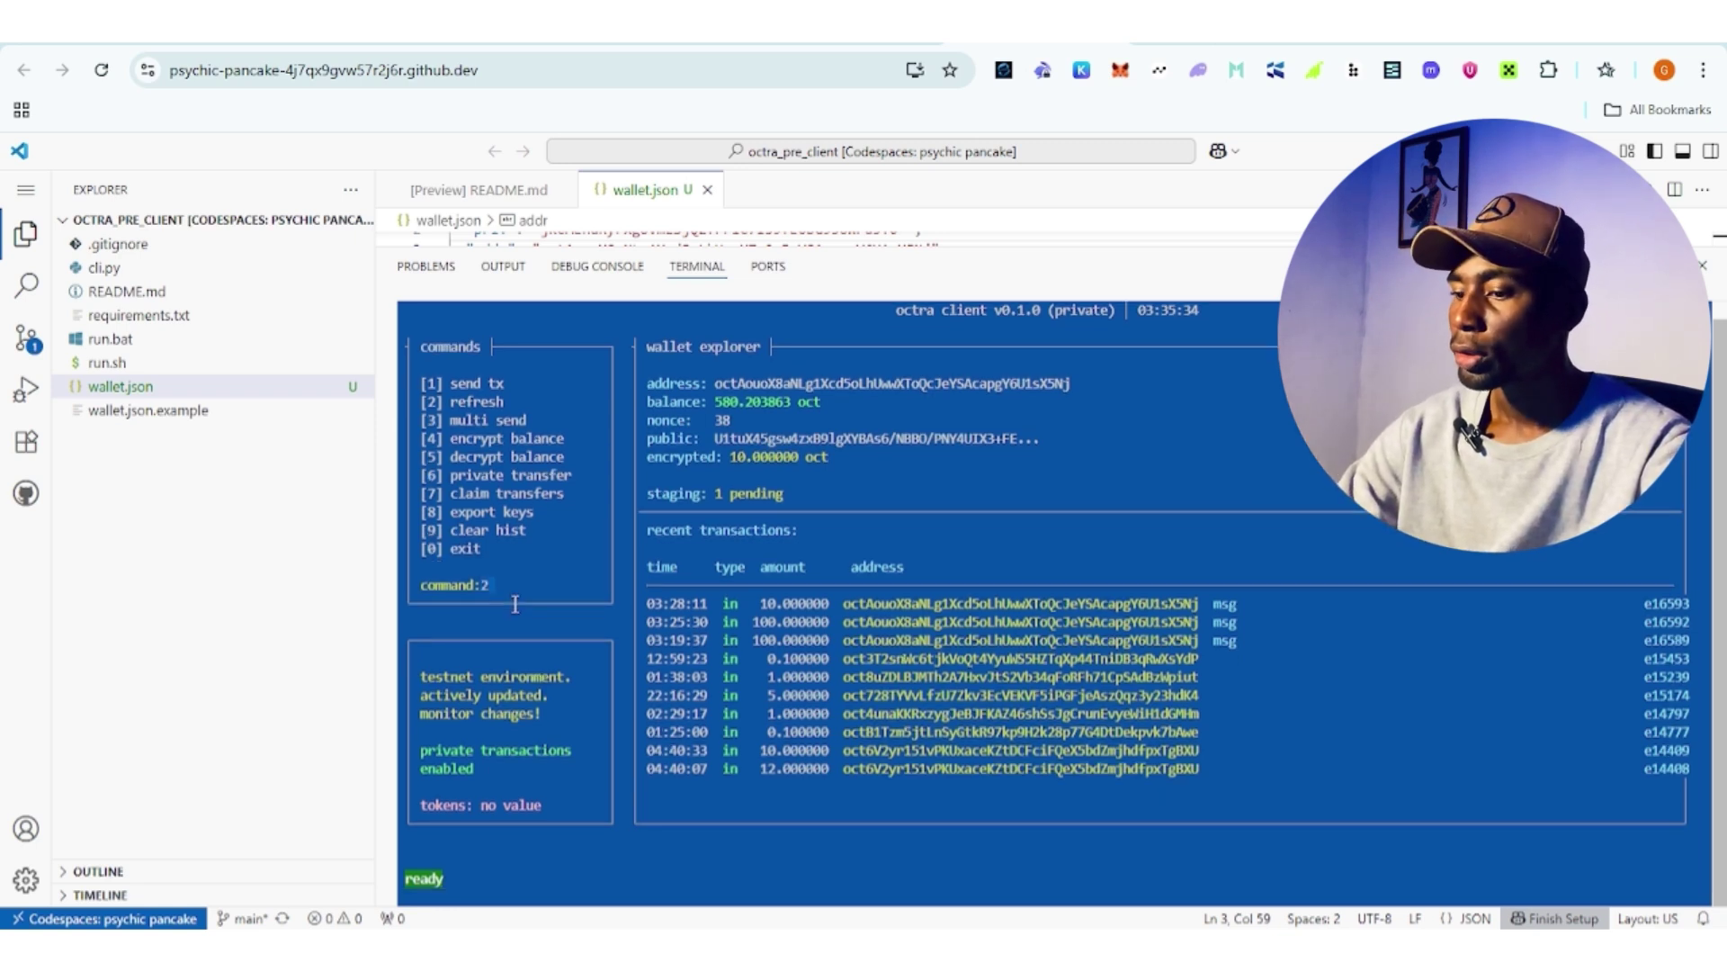
{"action": "key", "text": "Return"}
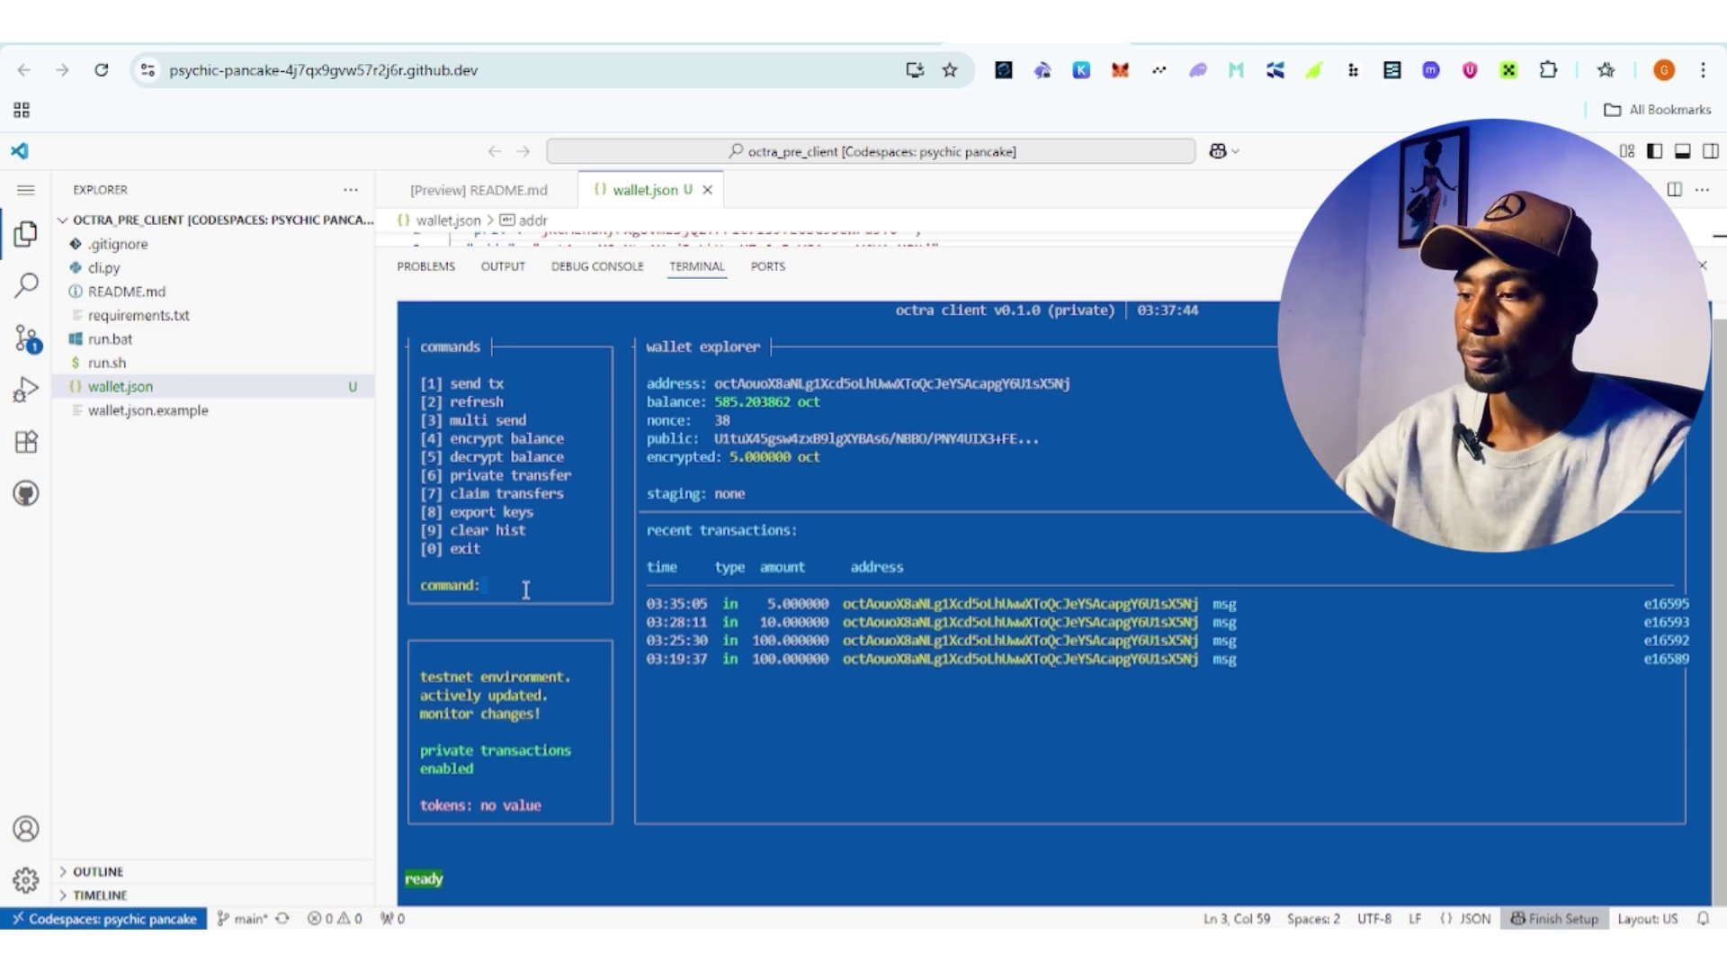
{"action": "type", "text": "6"}
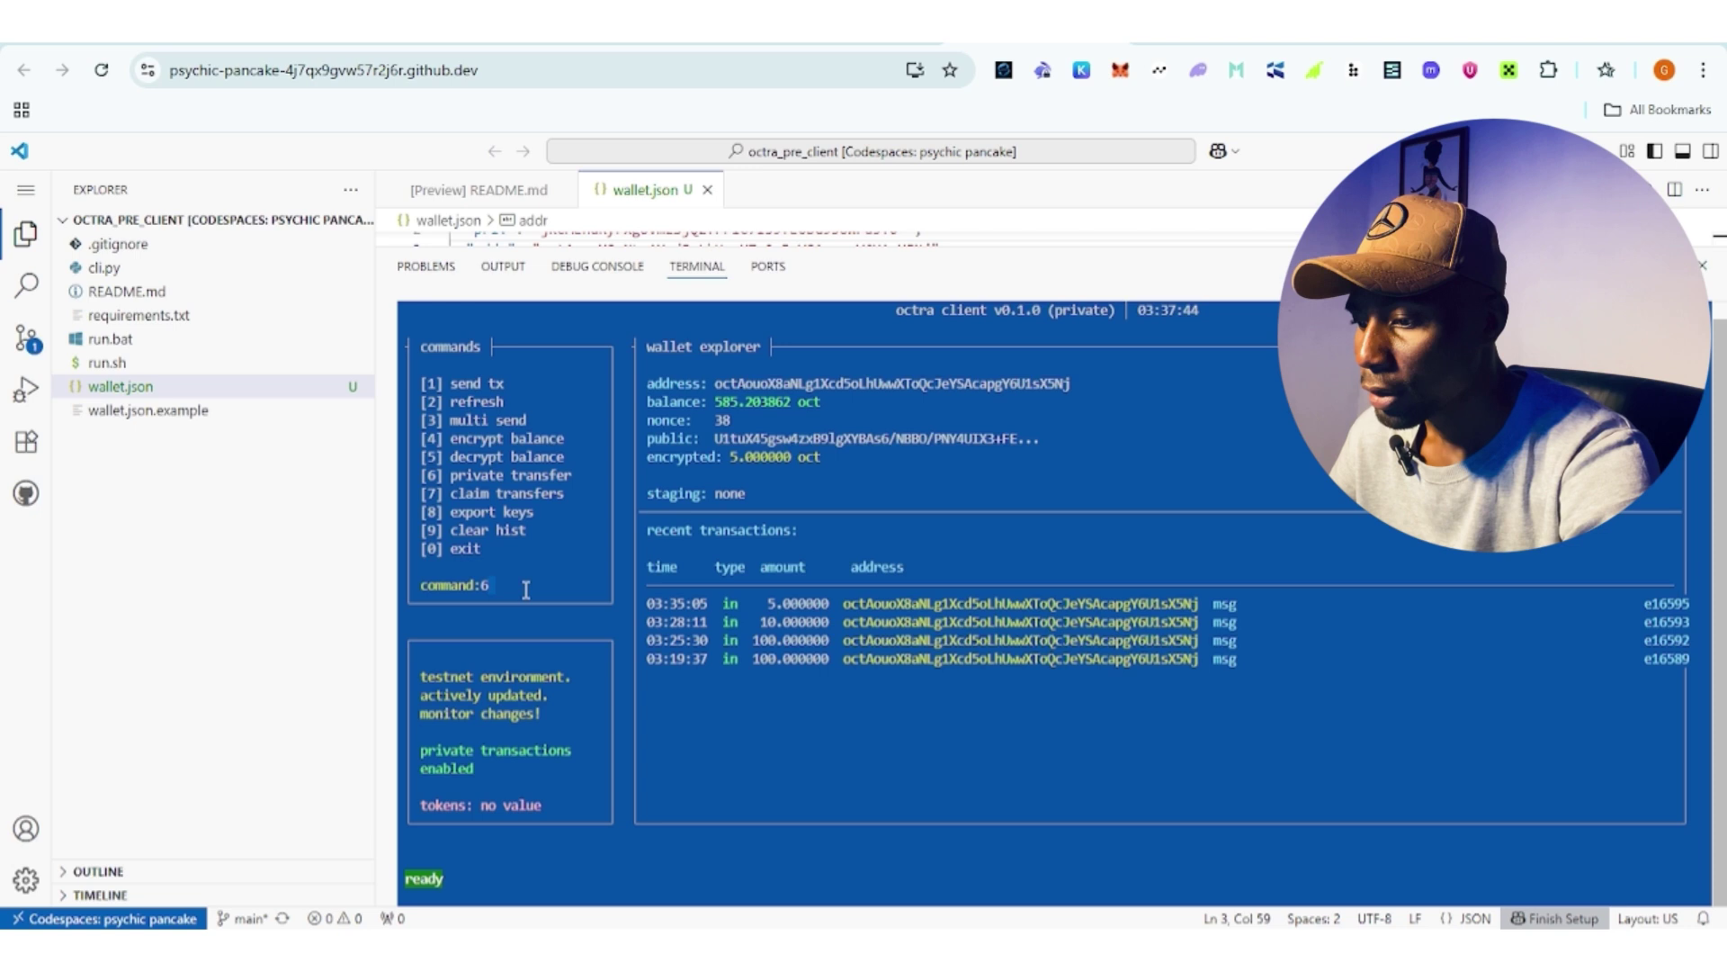
- Open the private transfer screen, then bring up octrascan's latest transactions list
{"action": "key", "text": "Return"}
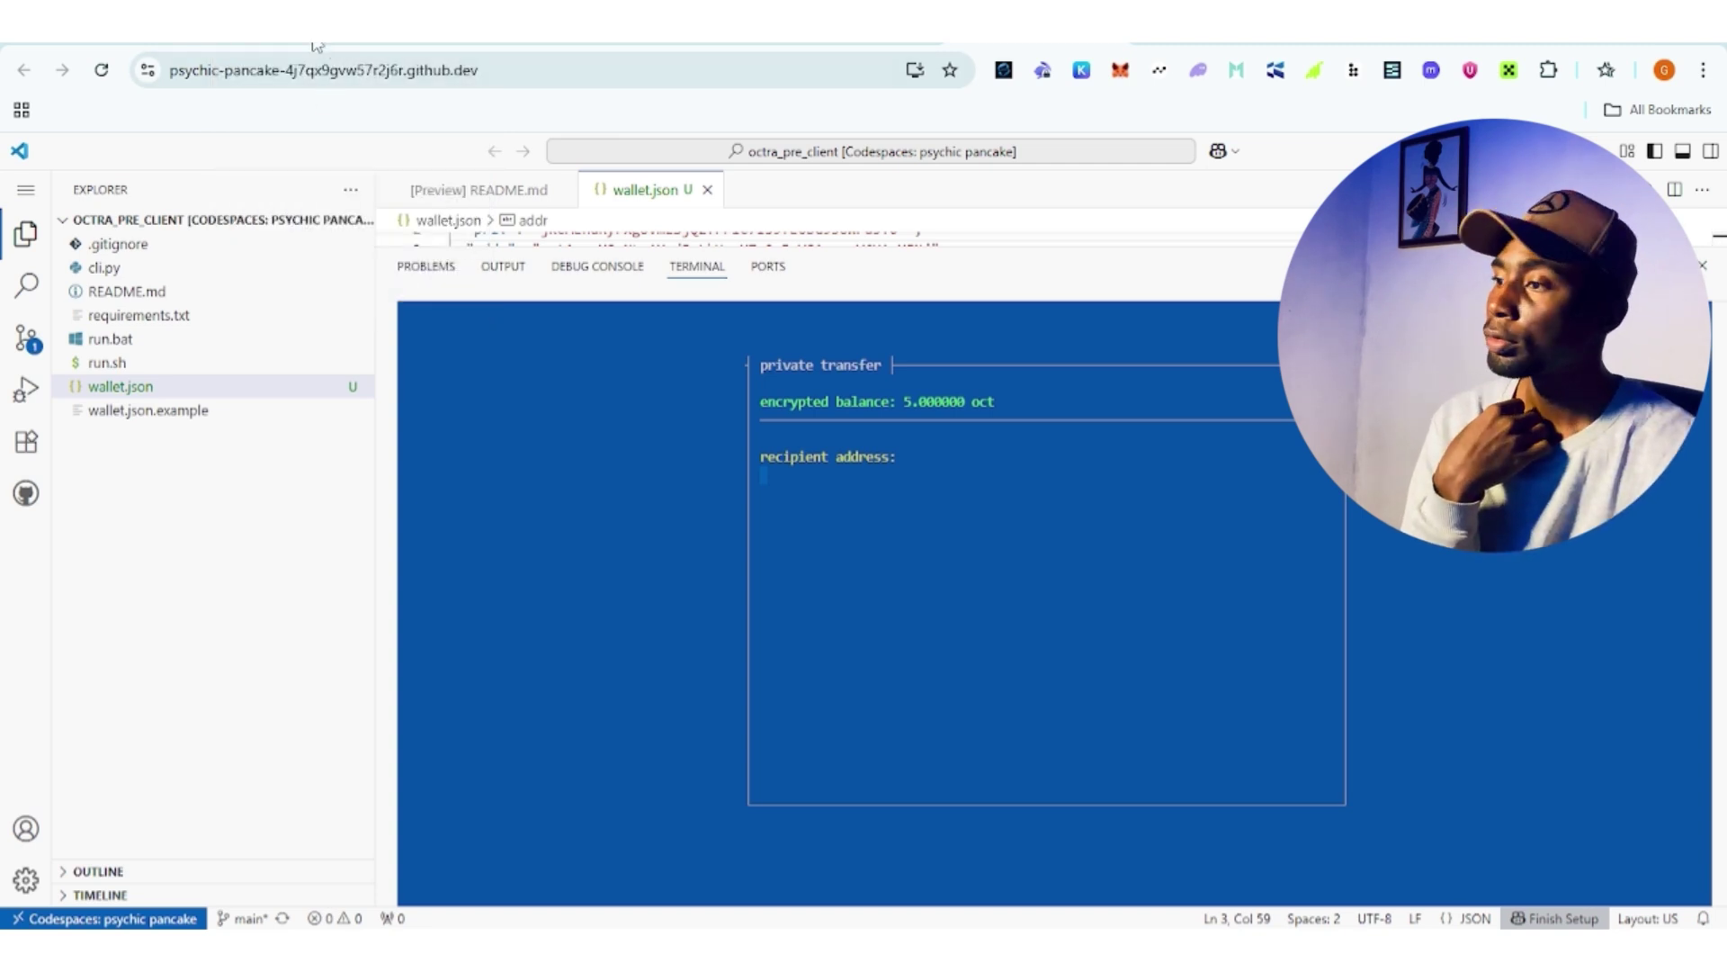
{"action": "left_click", "coordinate": [317, 45]}
{"action": "key", "text": "alt+Left"}
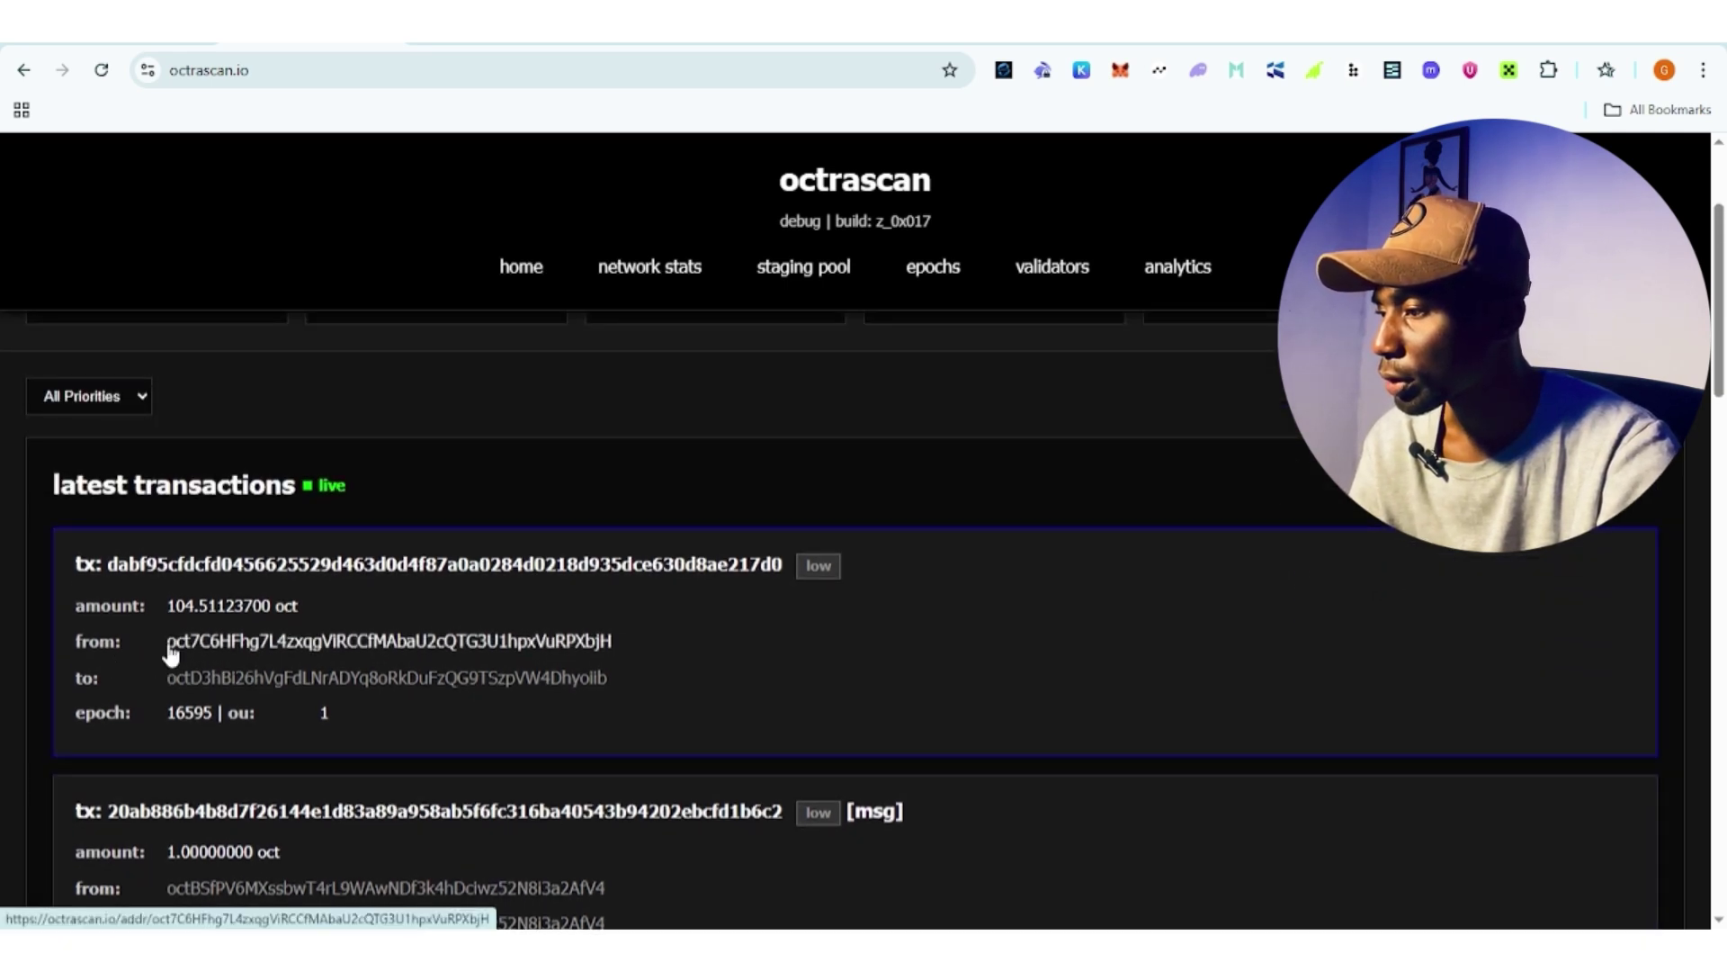
- Copy the sender address of the latest 104.51123700 oct transaction for use as the recipient
{"action": "left_click_drag", "start_coordinate": [160, 640], "coordinate": [613, 642]}
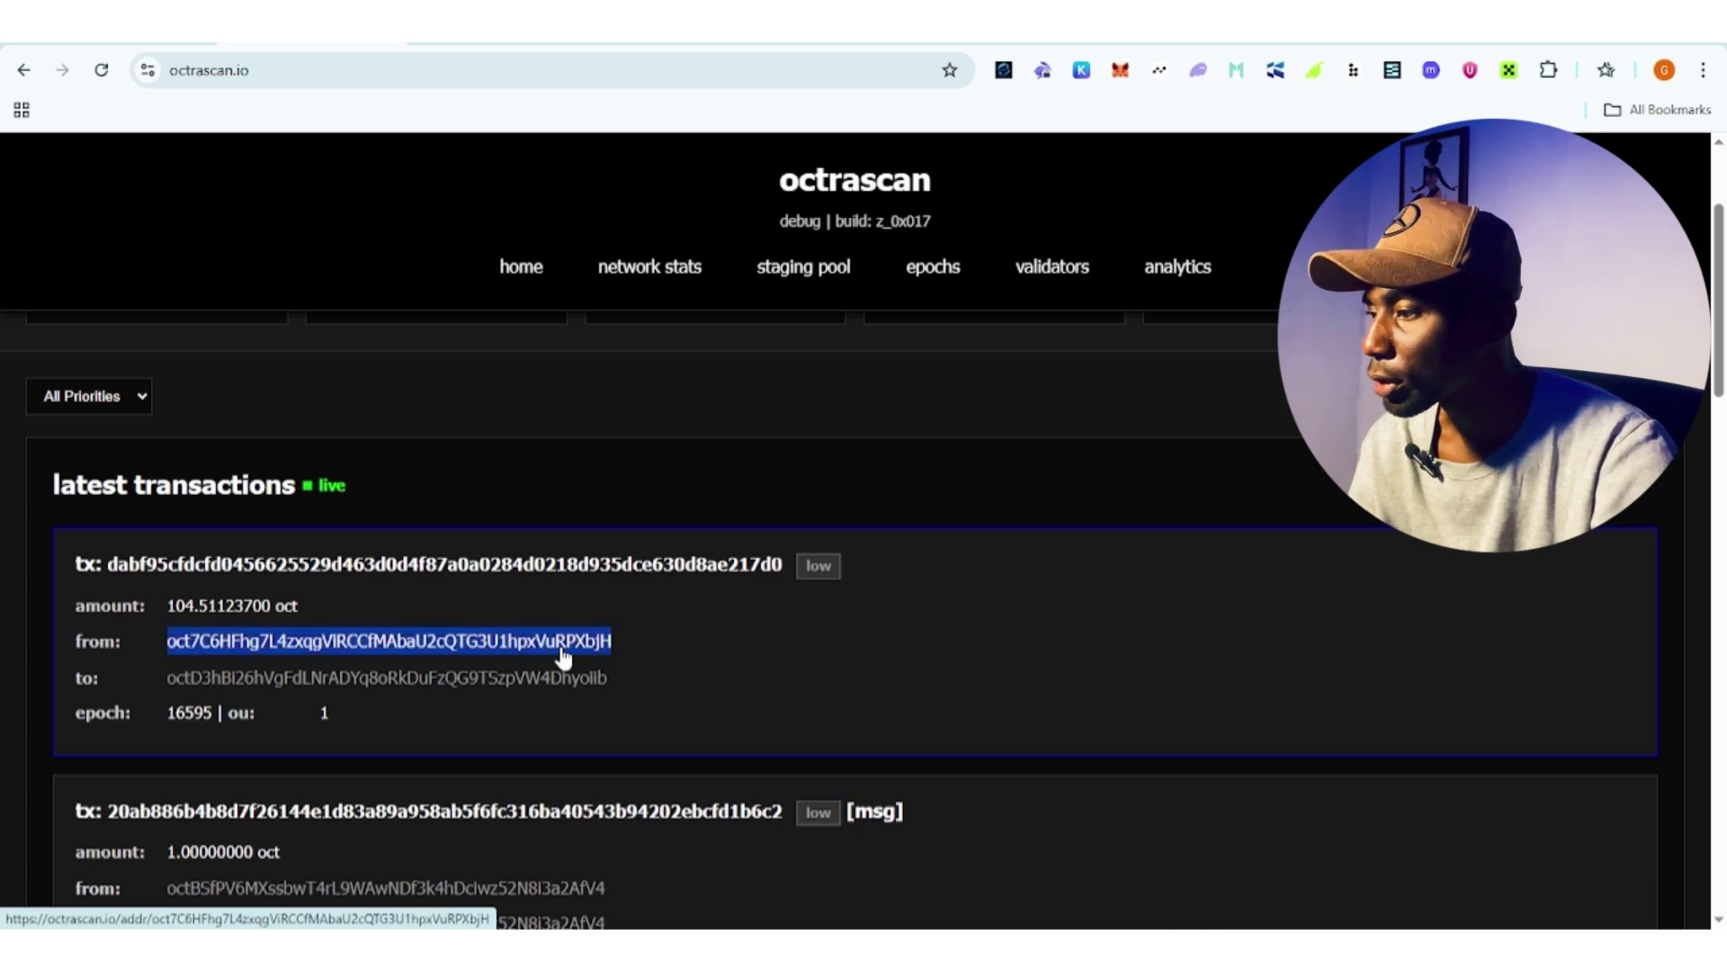
{"action": "right_click", "coordinate": [199, 644]}
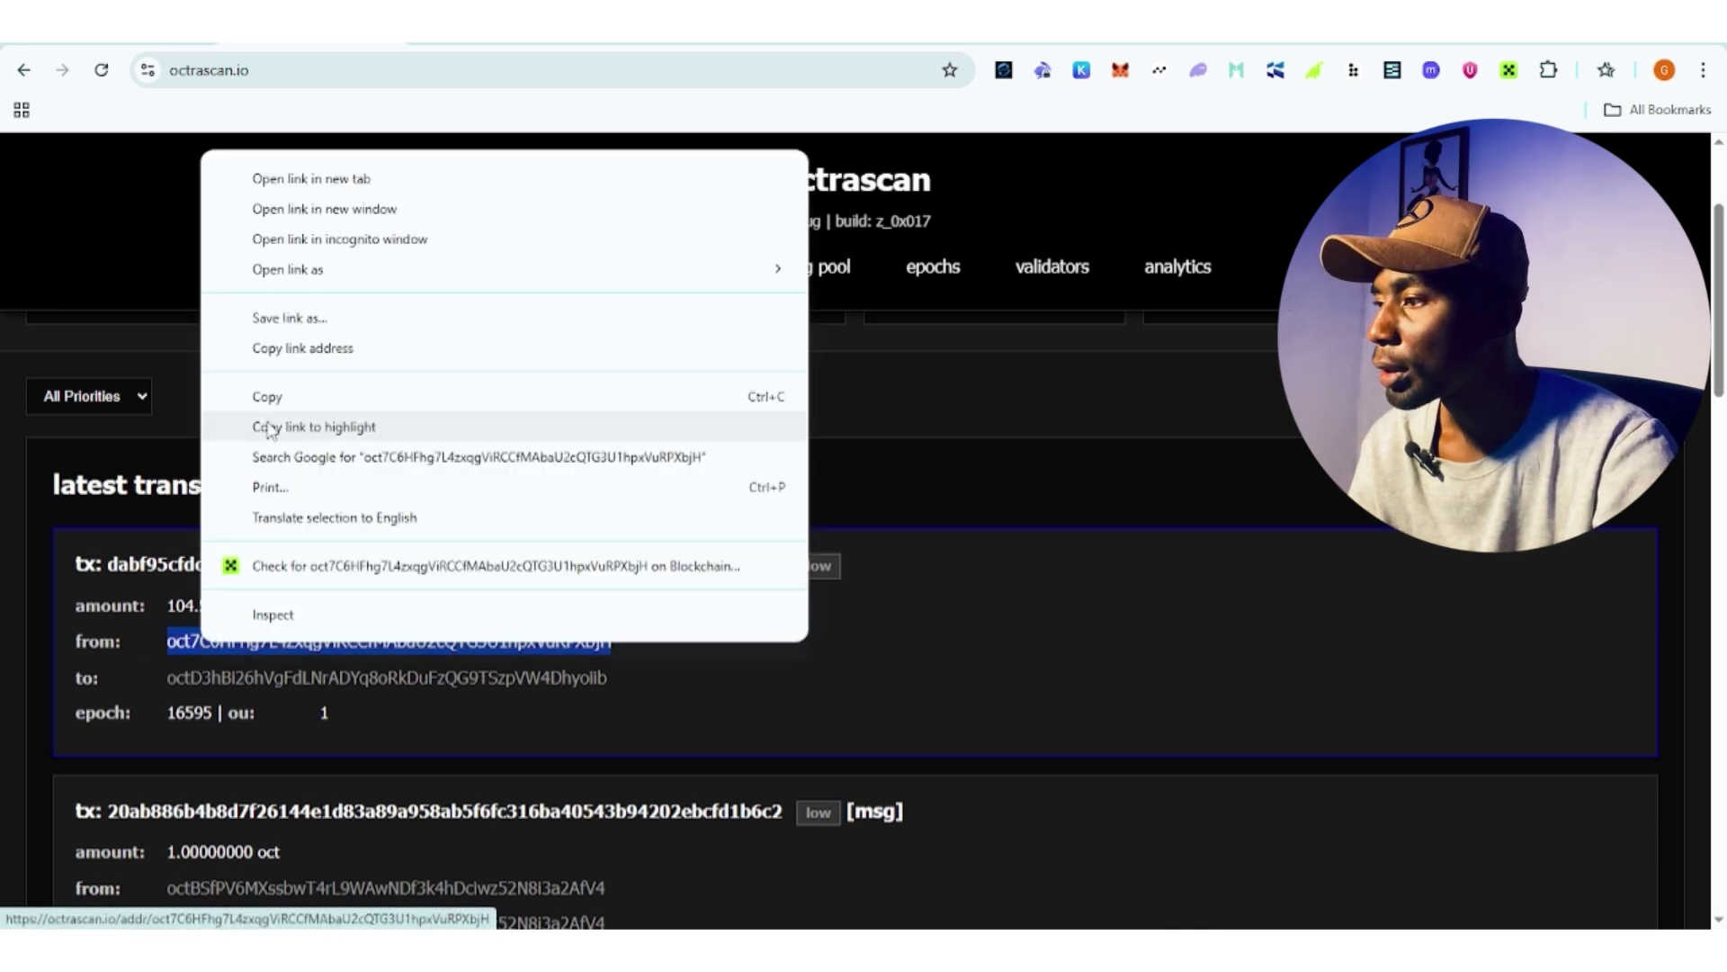
{"action": "left_click", "coordinate": [329, 396]}
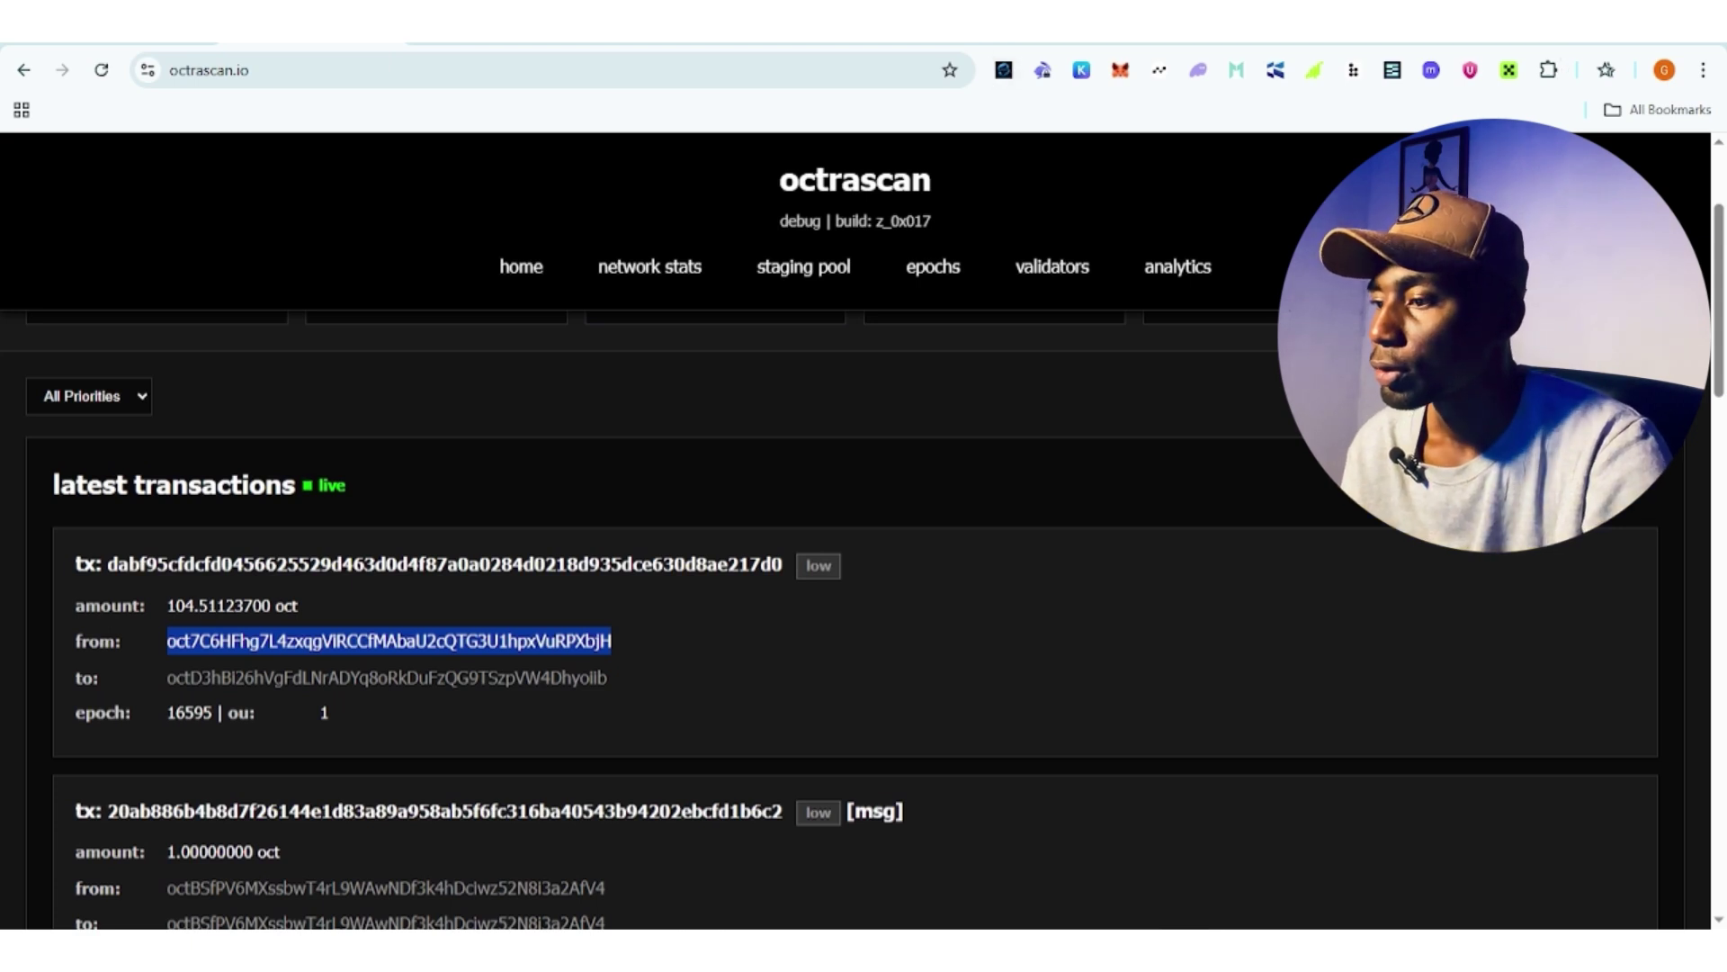
{"action": "key", "text": "ctrl+Tab"}
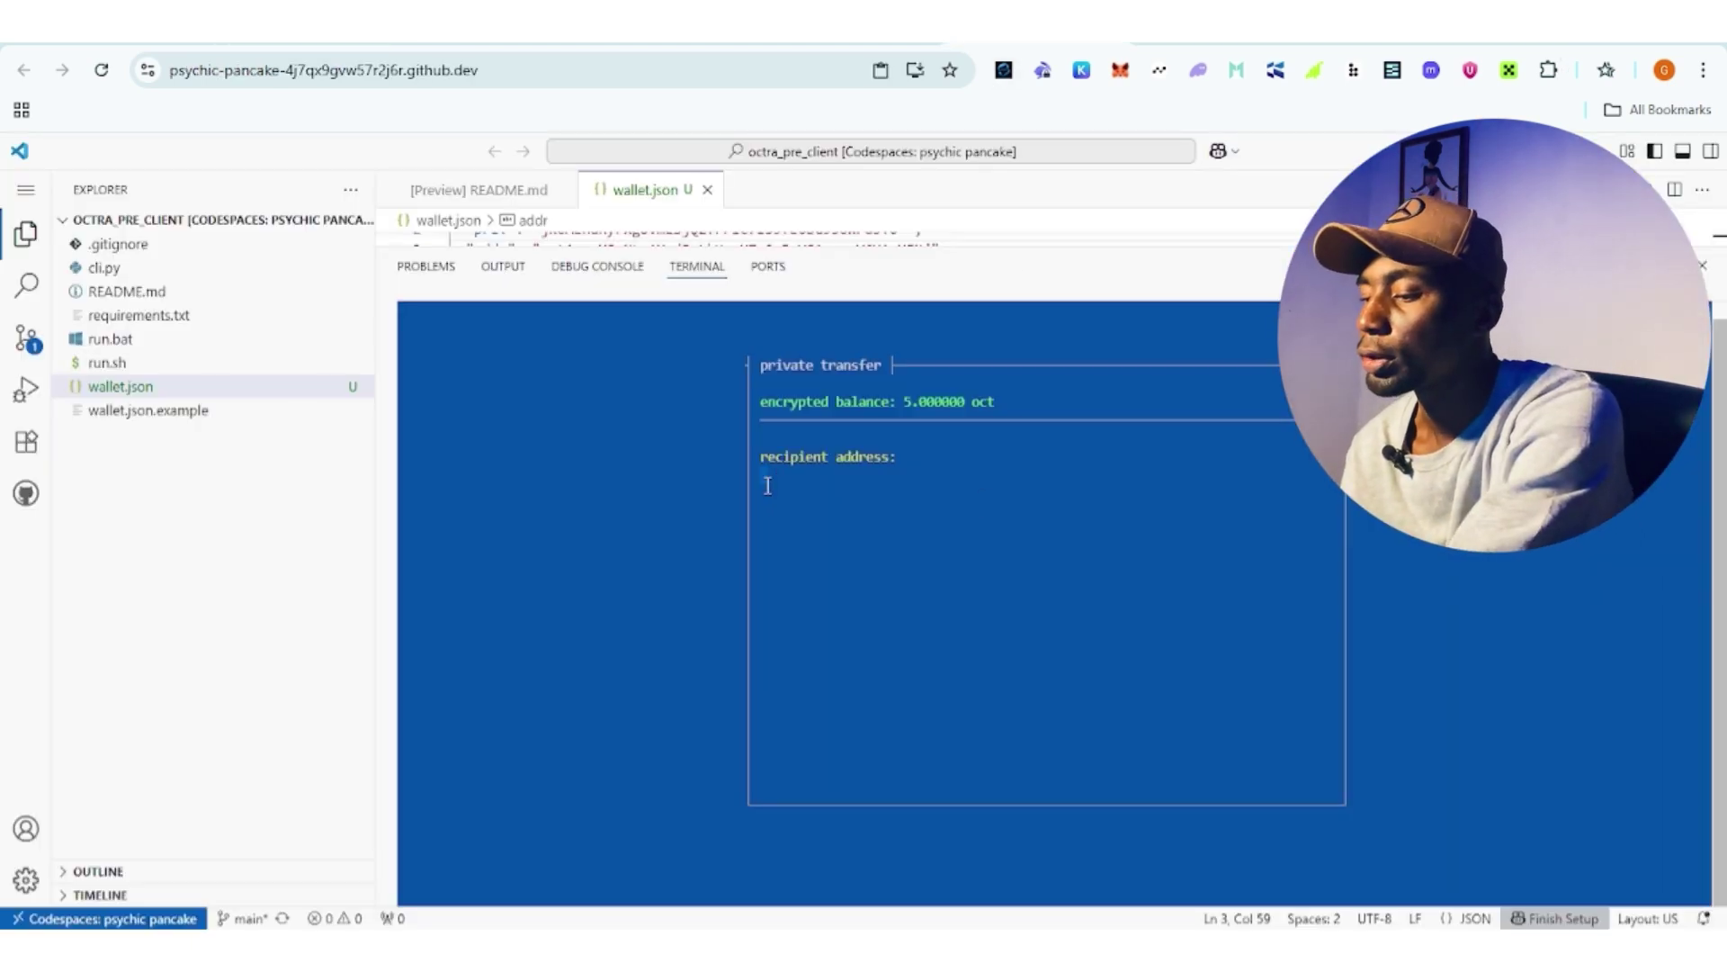
- Privately send 1 oct to the pasted recipient address, confirm with Y, and return to the main menu
{"action": "key", "text": "ctrl+v"}
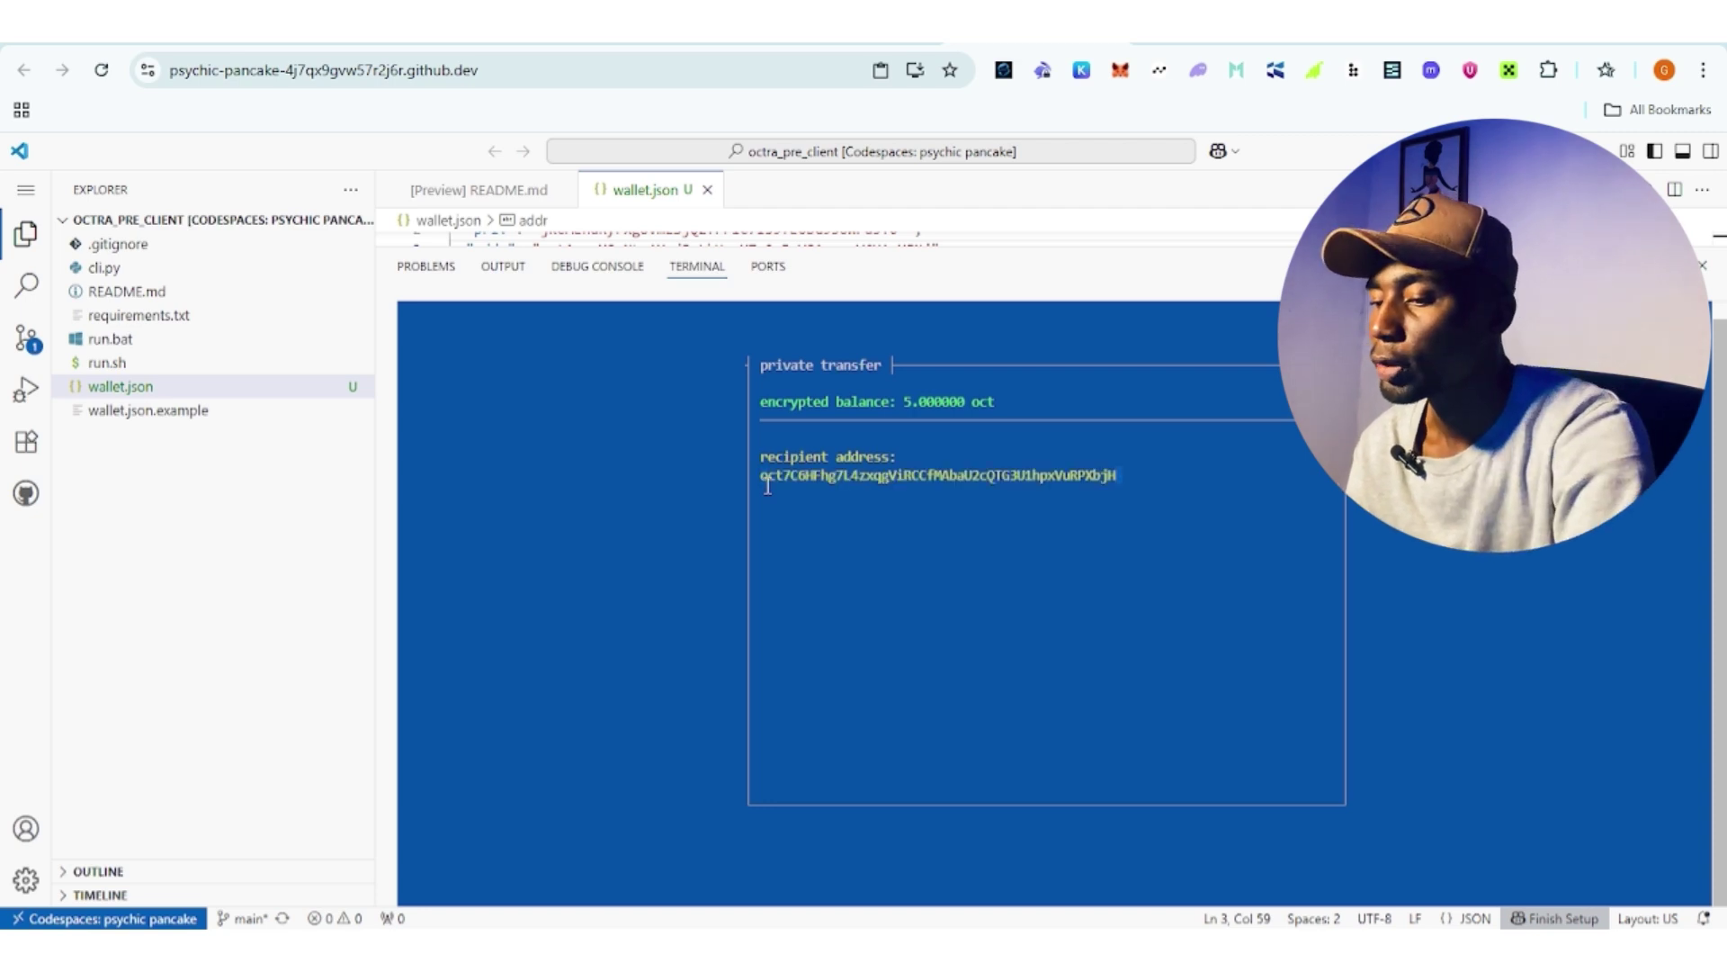
{"action": "key", "text": "Return"}
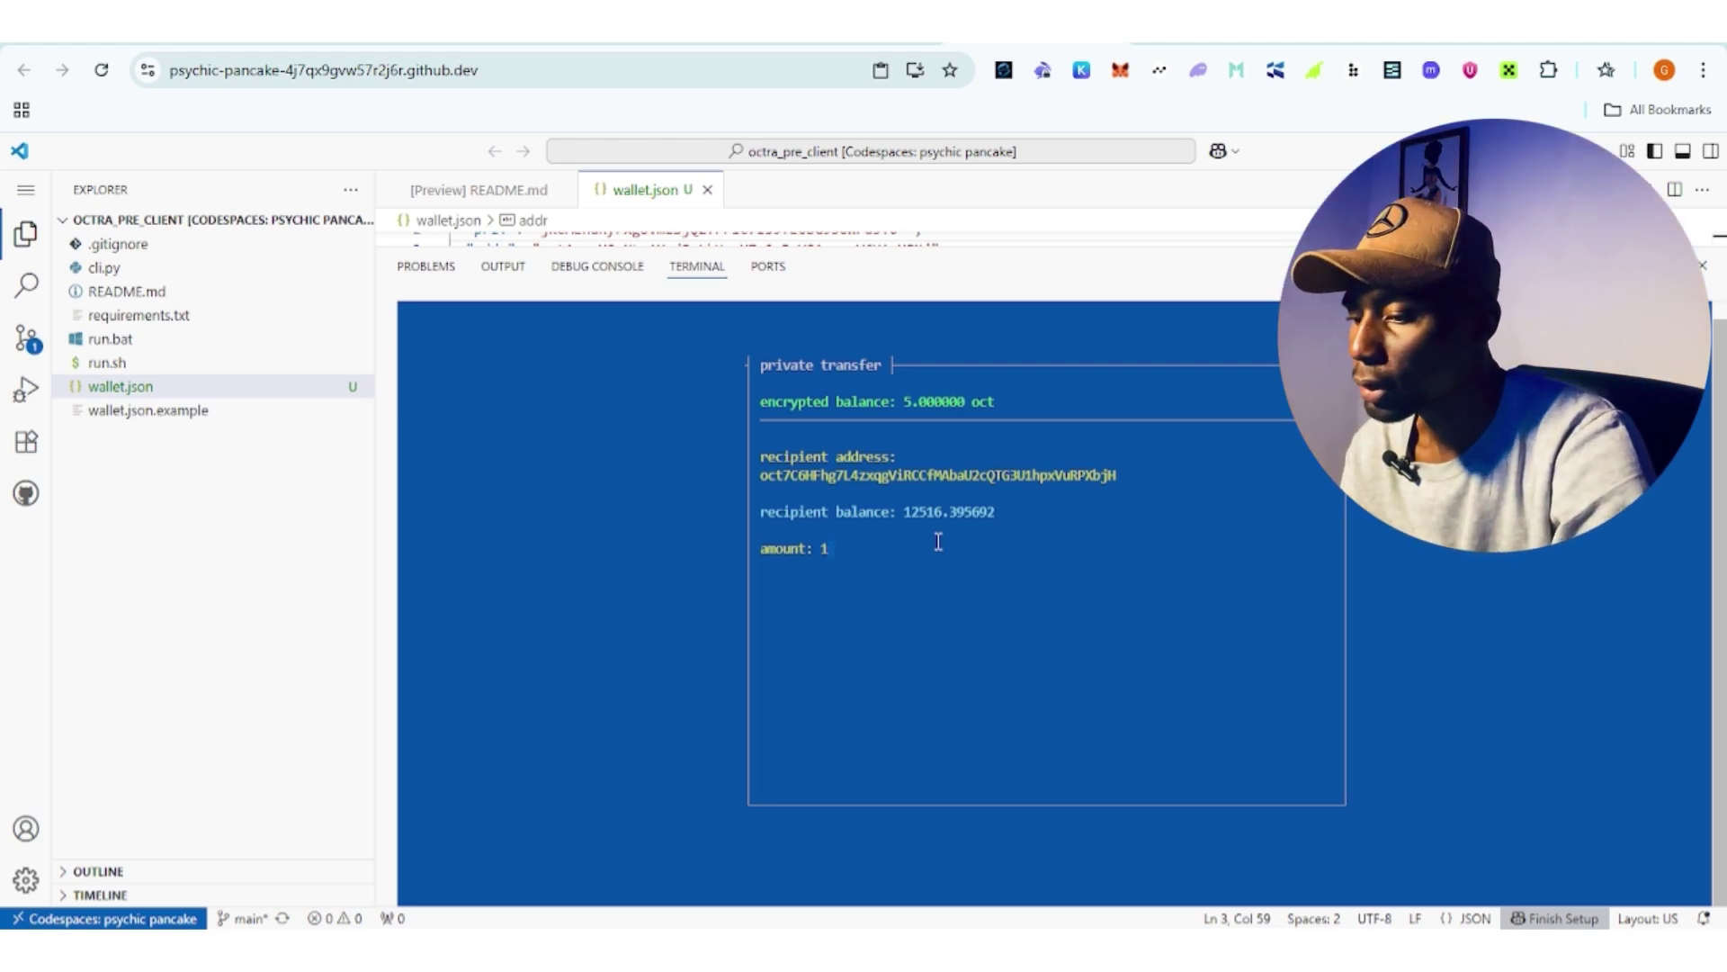
{"action": "type", "text": "0"}
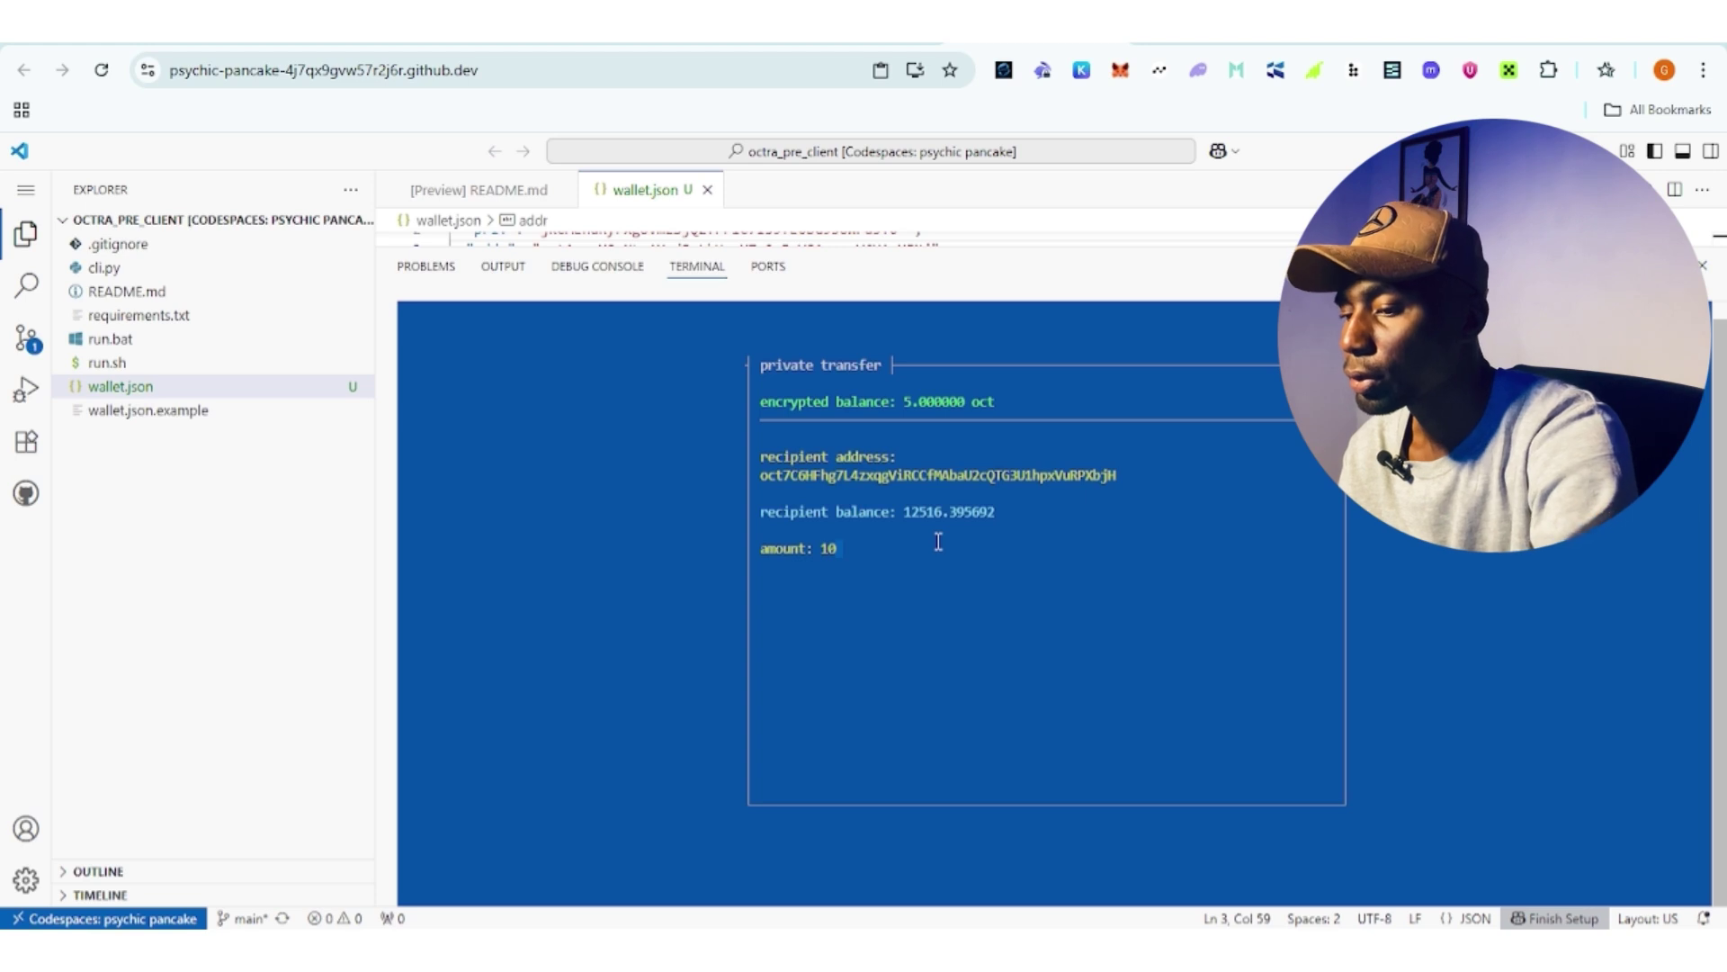
{"action": "key", "text": "BackSpace"}
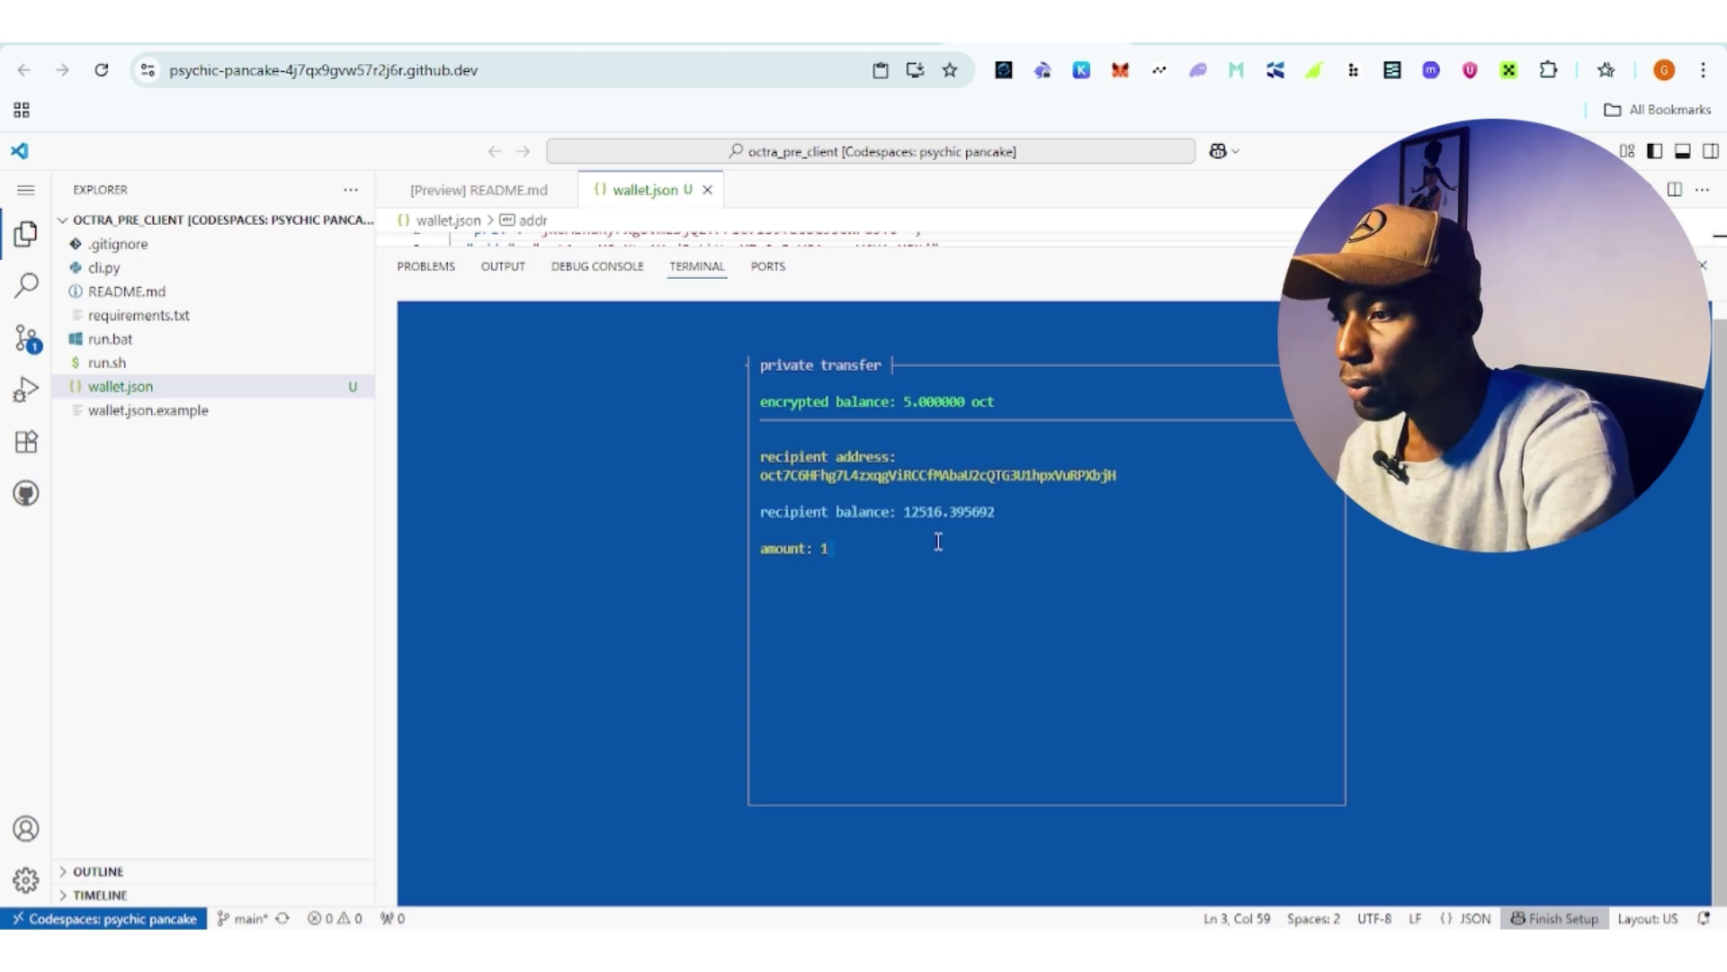
{"action": "key", "text": "BackSpace"}
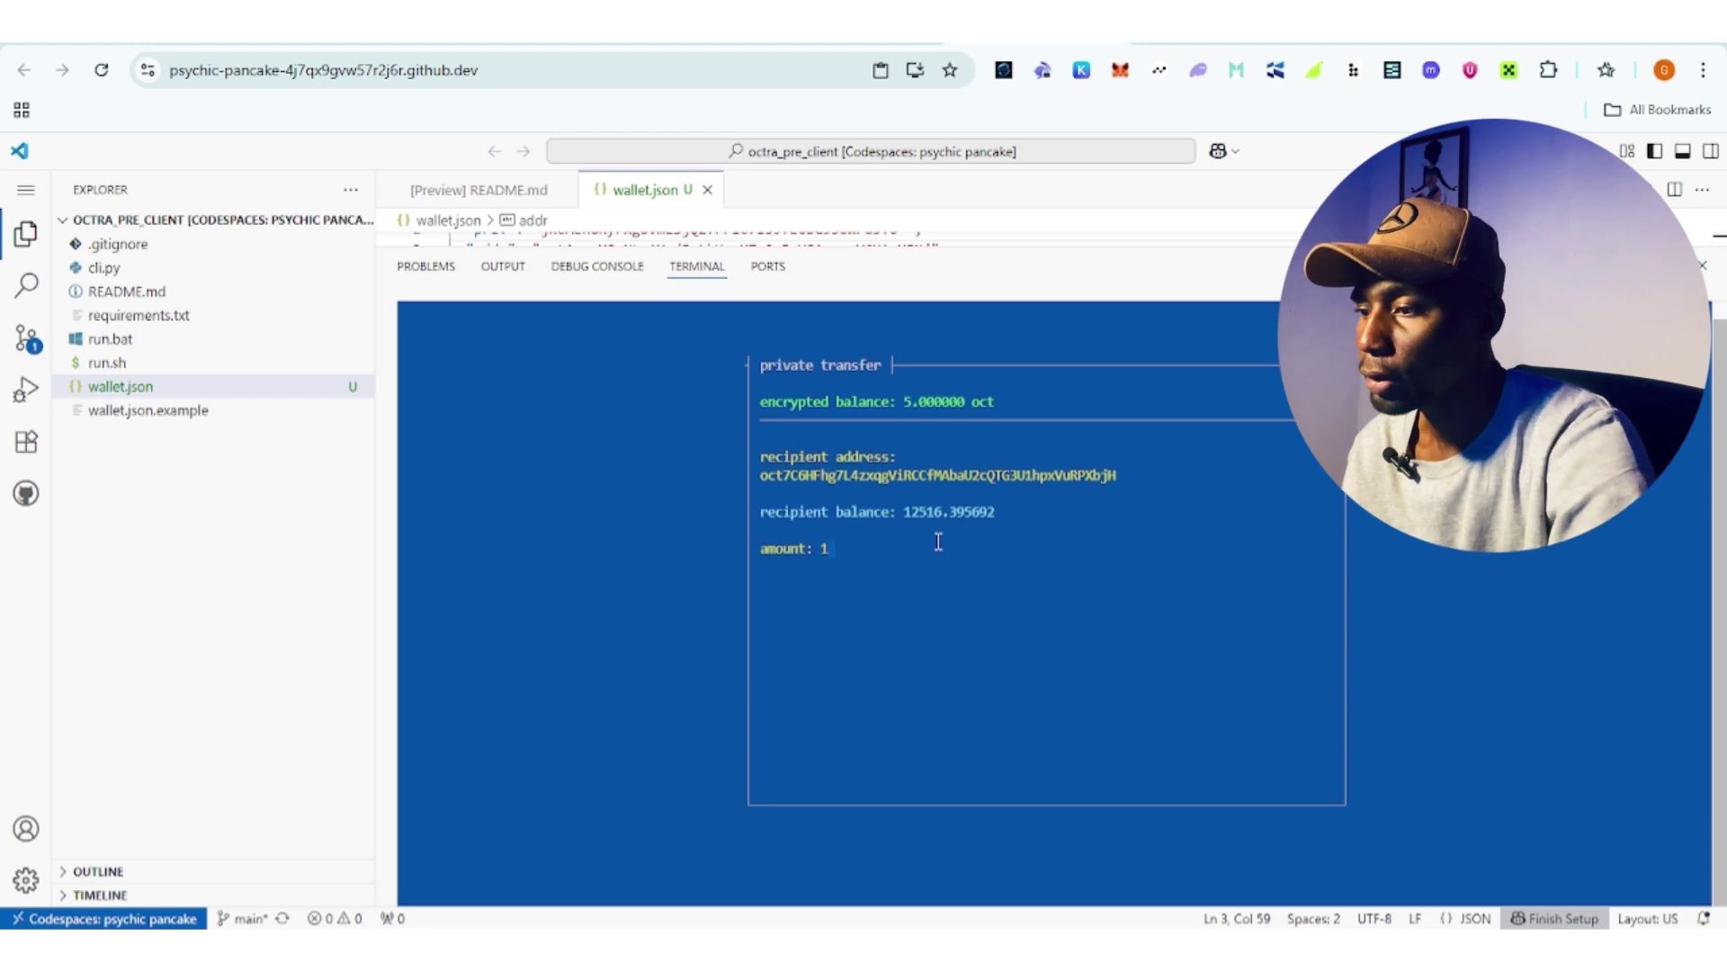
{"action": "key", "text": "Return"}
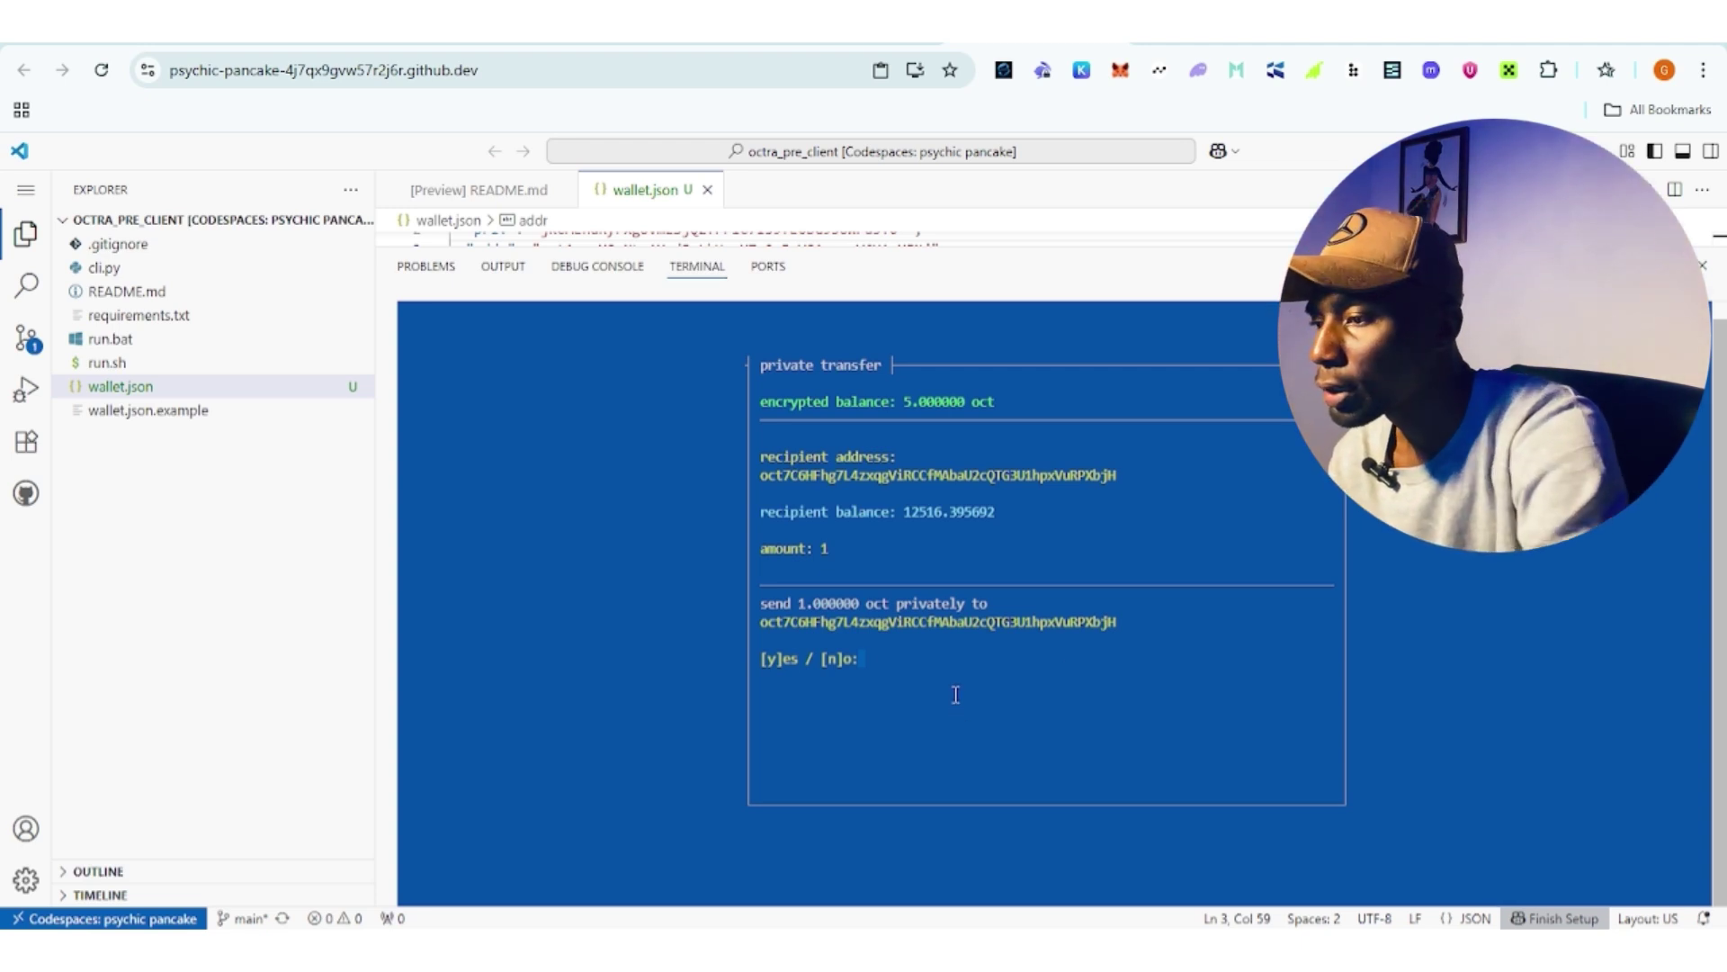
{"action": "type", "text": "Y"}
{"action": "key", "text": "Return"}
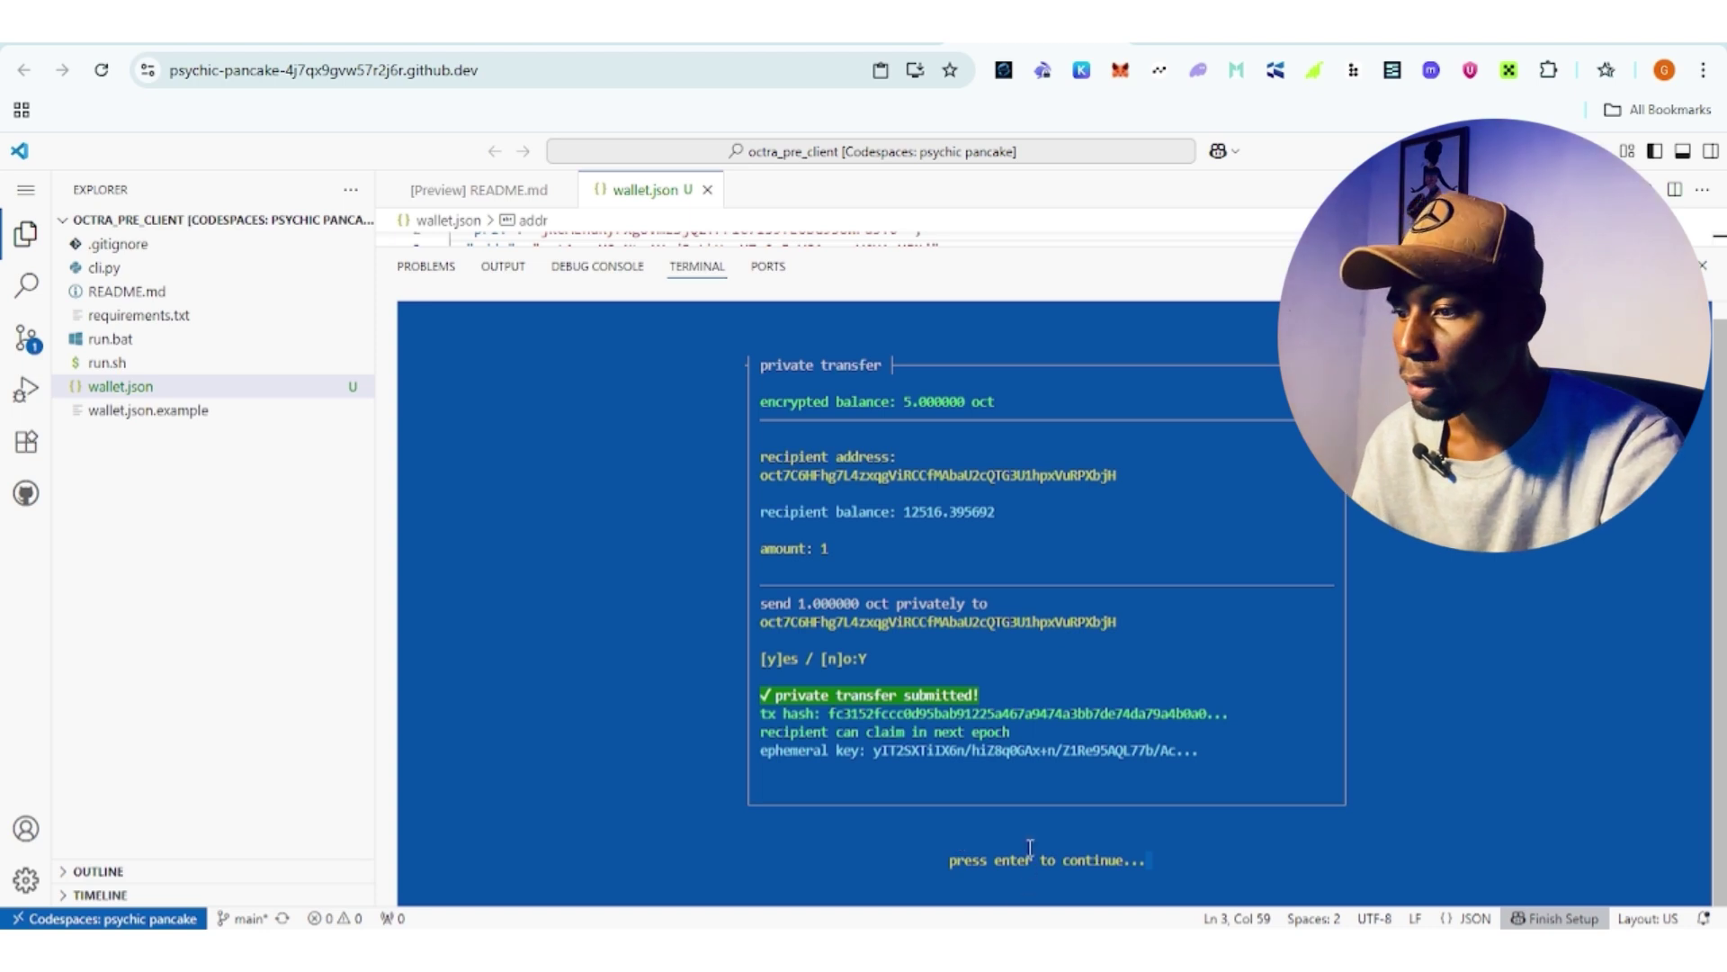
{"action": "mouse_move", "coordinate": [319, 27]}
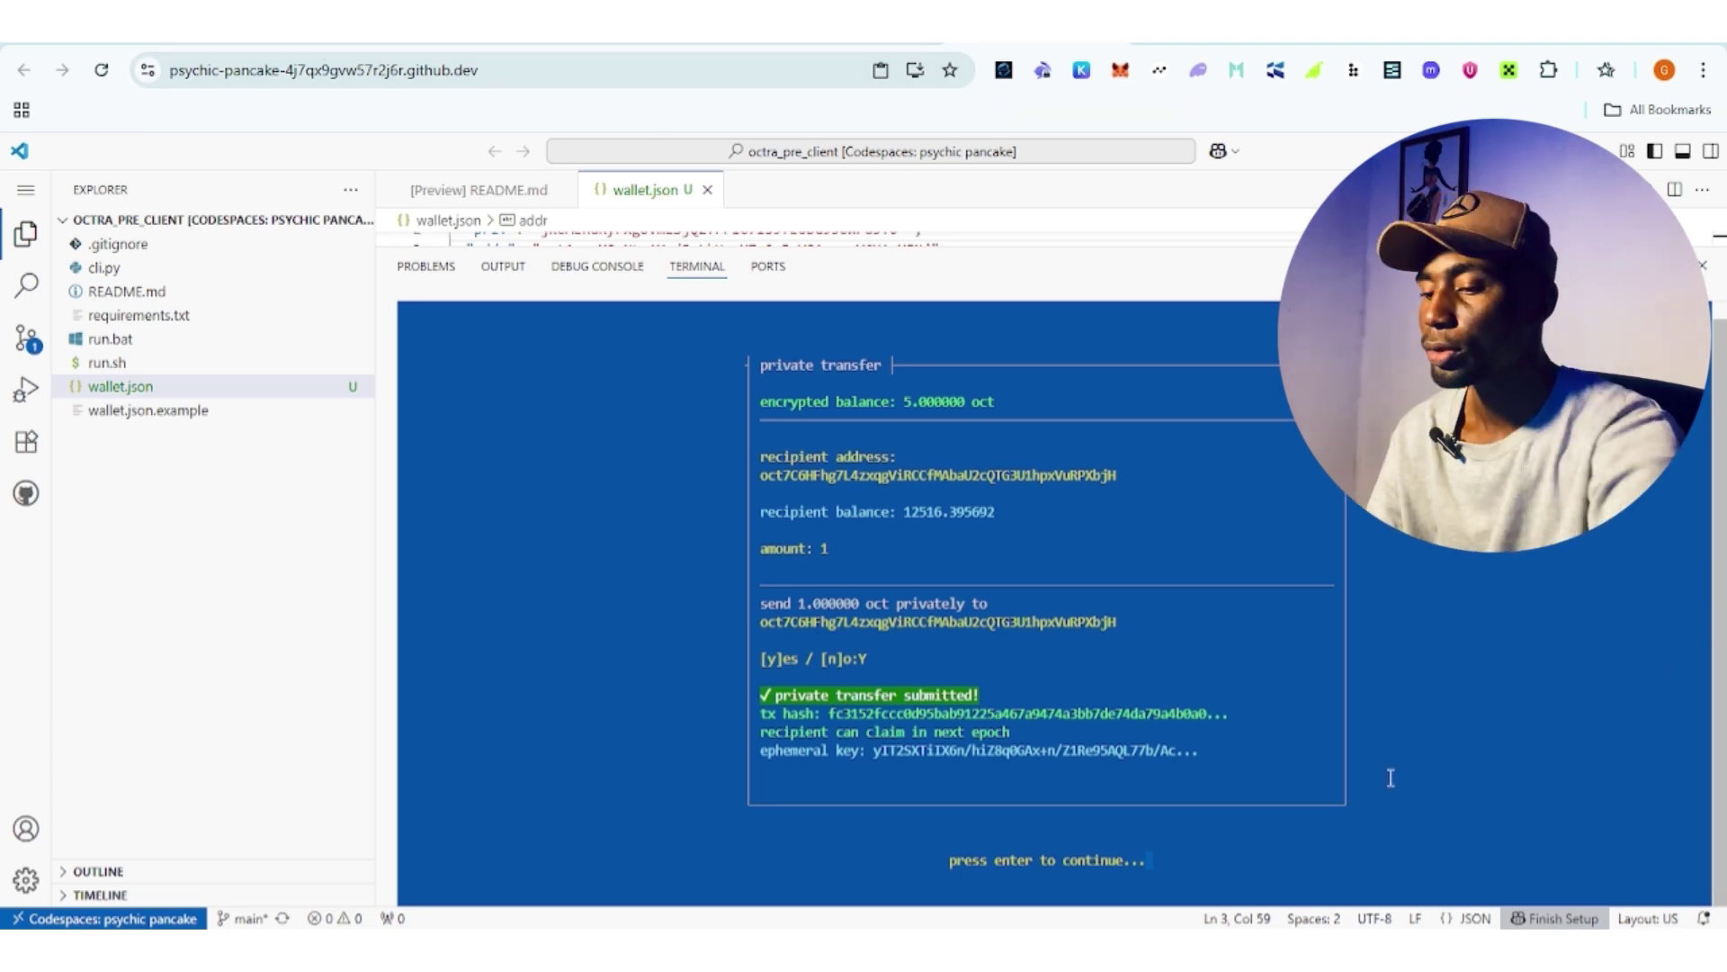
{"action": "key", "text": "Return"}
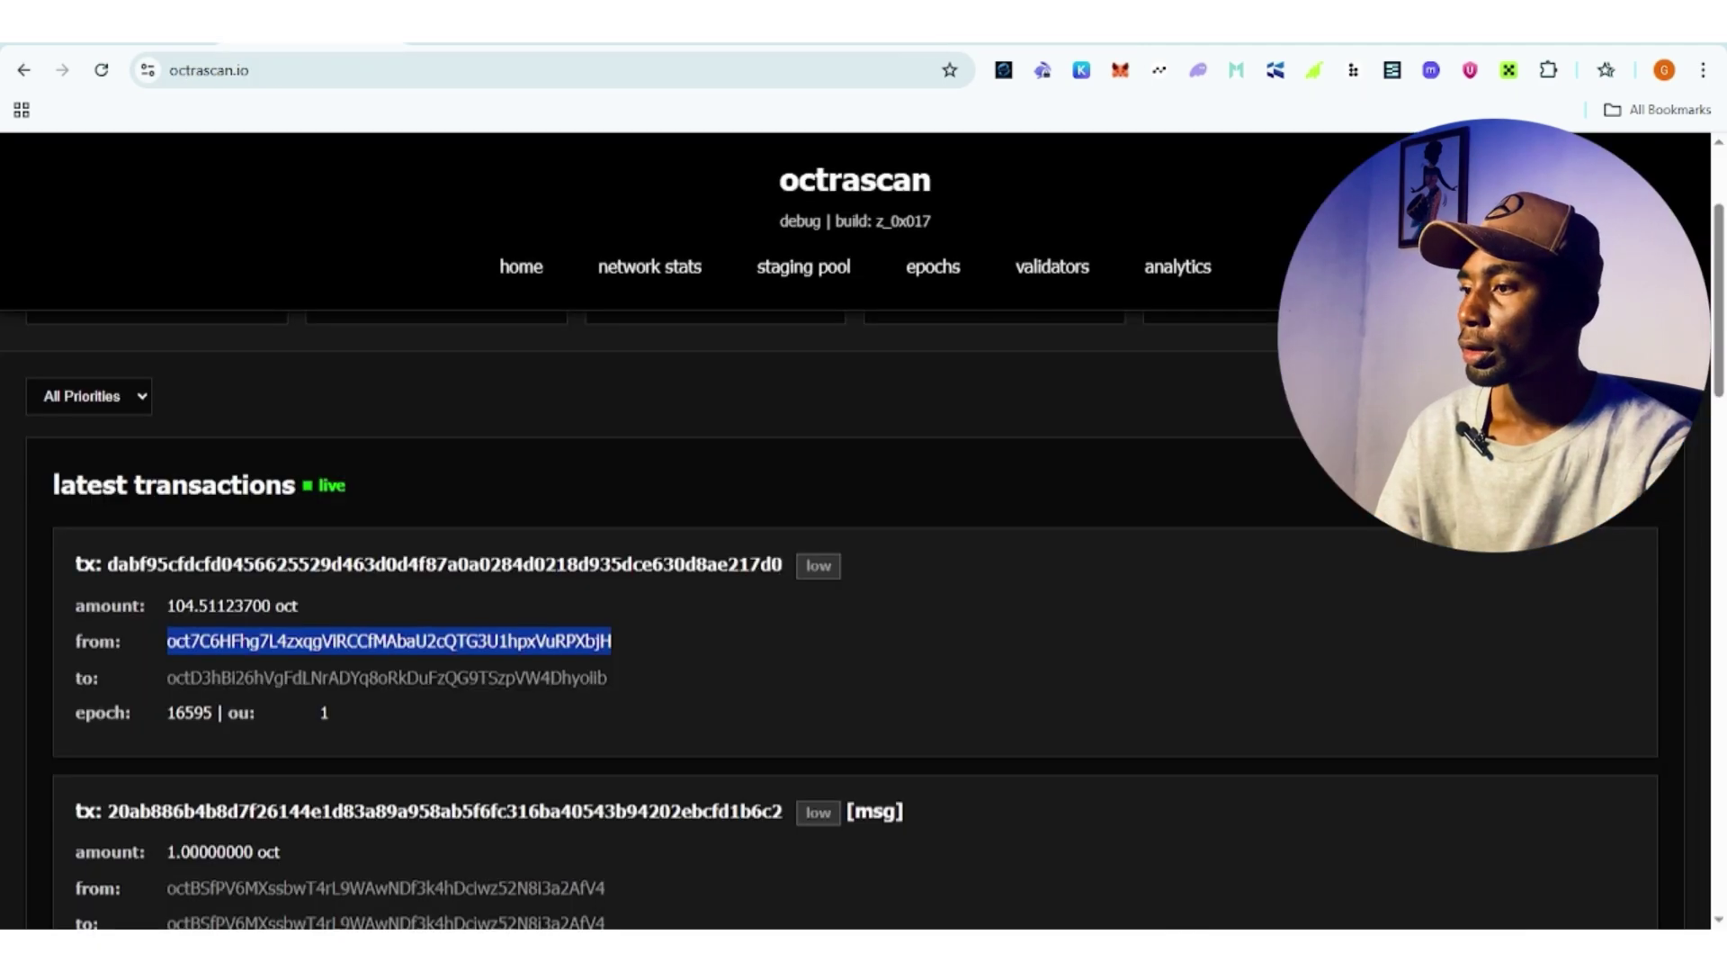
- Search octrascan for the wallet's pasted address
{"action": "scroll", "coordinate": [691, 398], "scroll_direction": "up", "scroll_amount": 3}
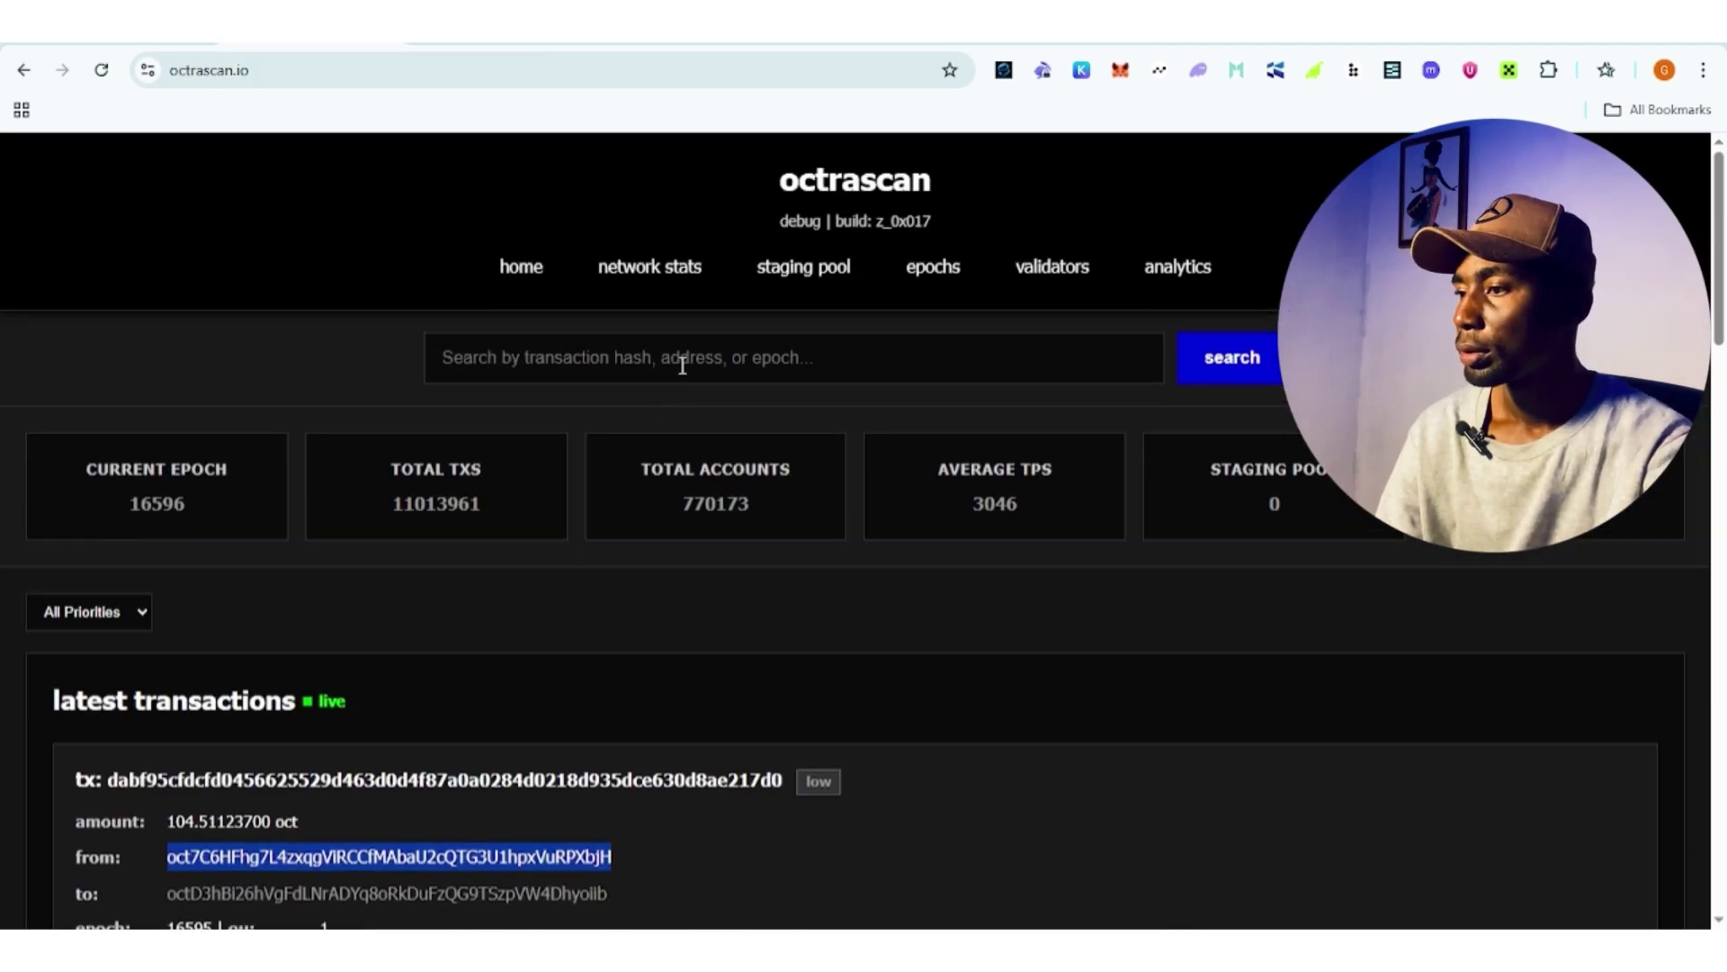
{"action": "left_click", "coordinate": [691, 356]}
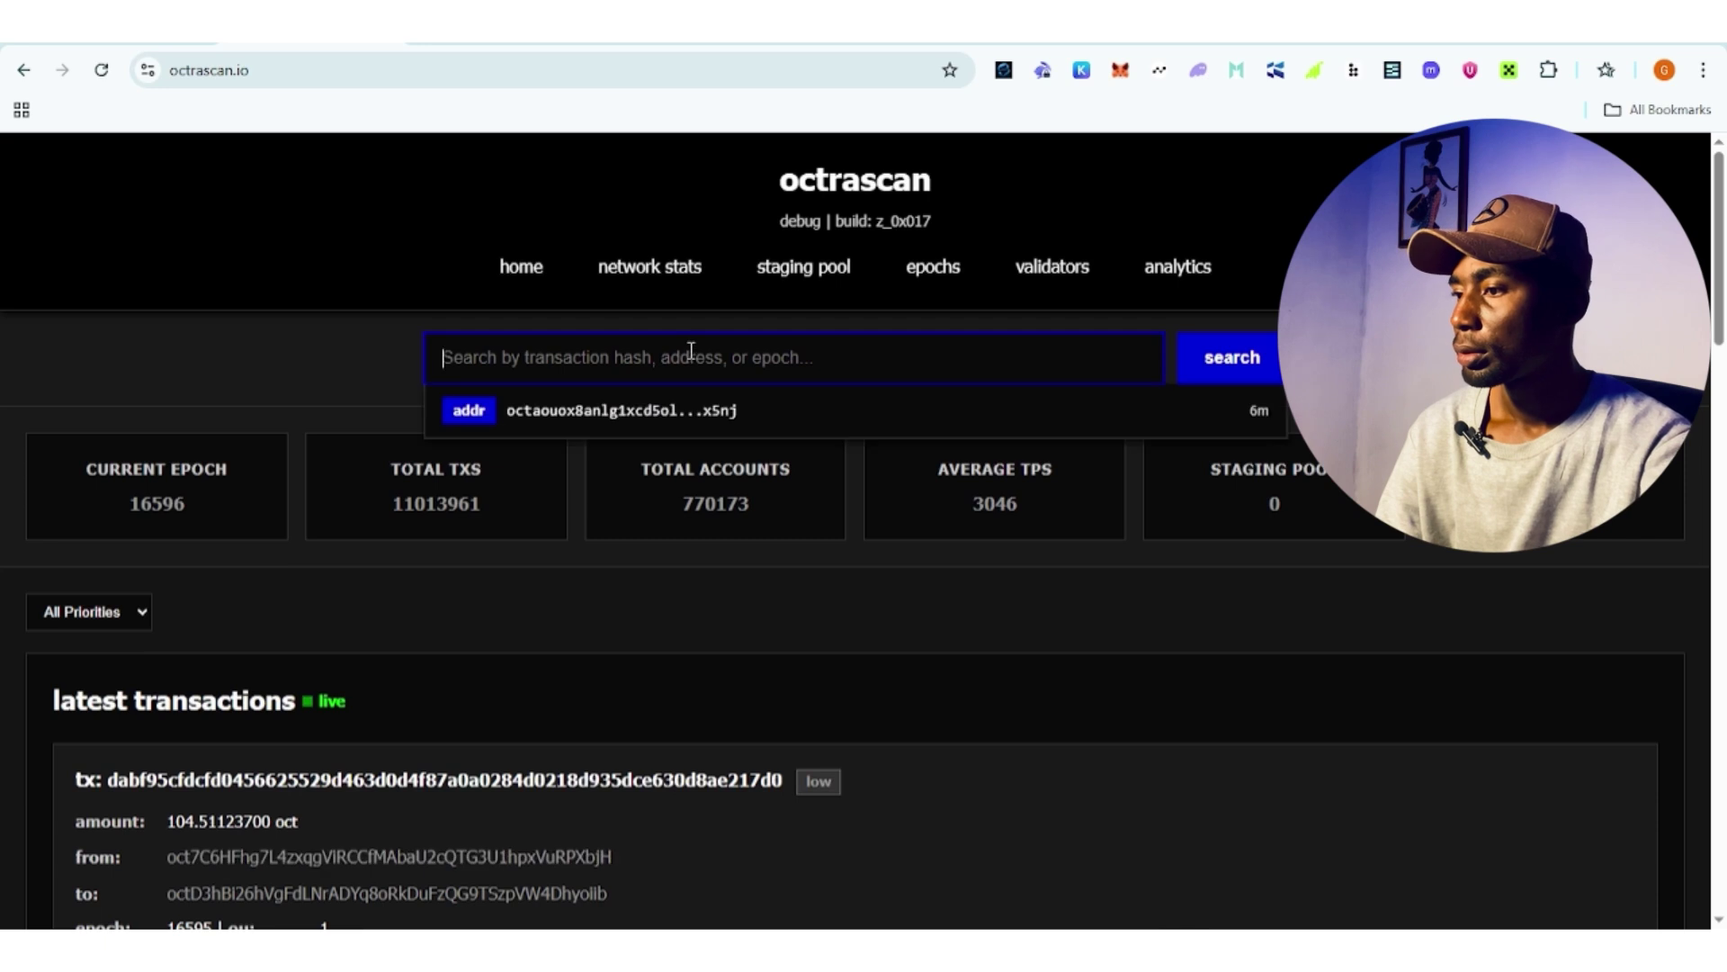
{"action": "right_click", "coordinate": [736, 353]}
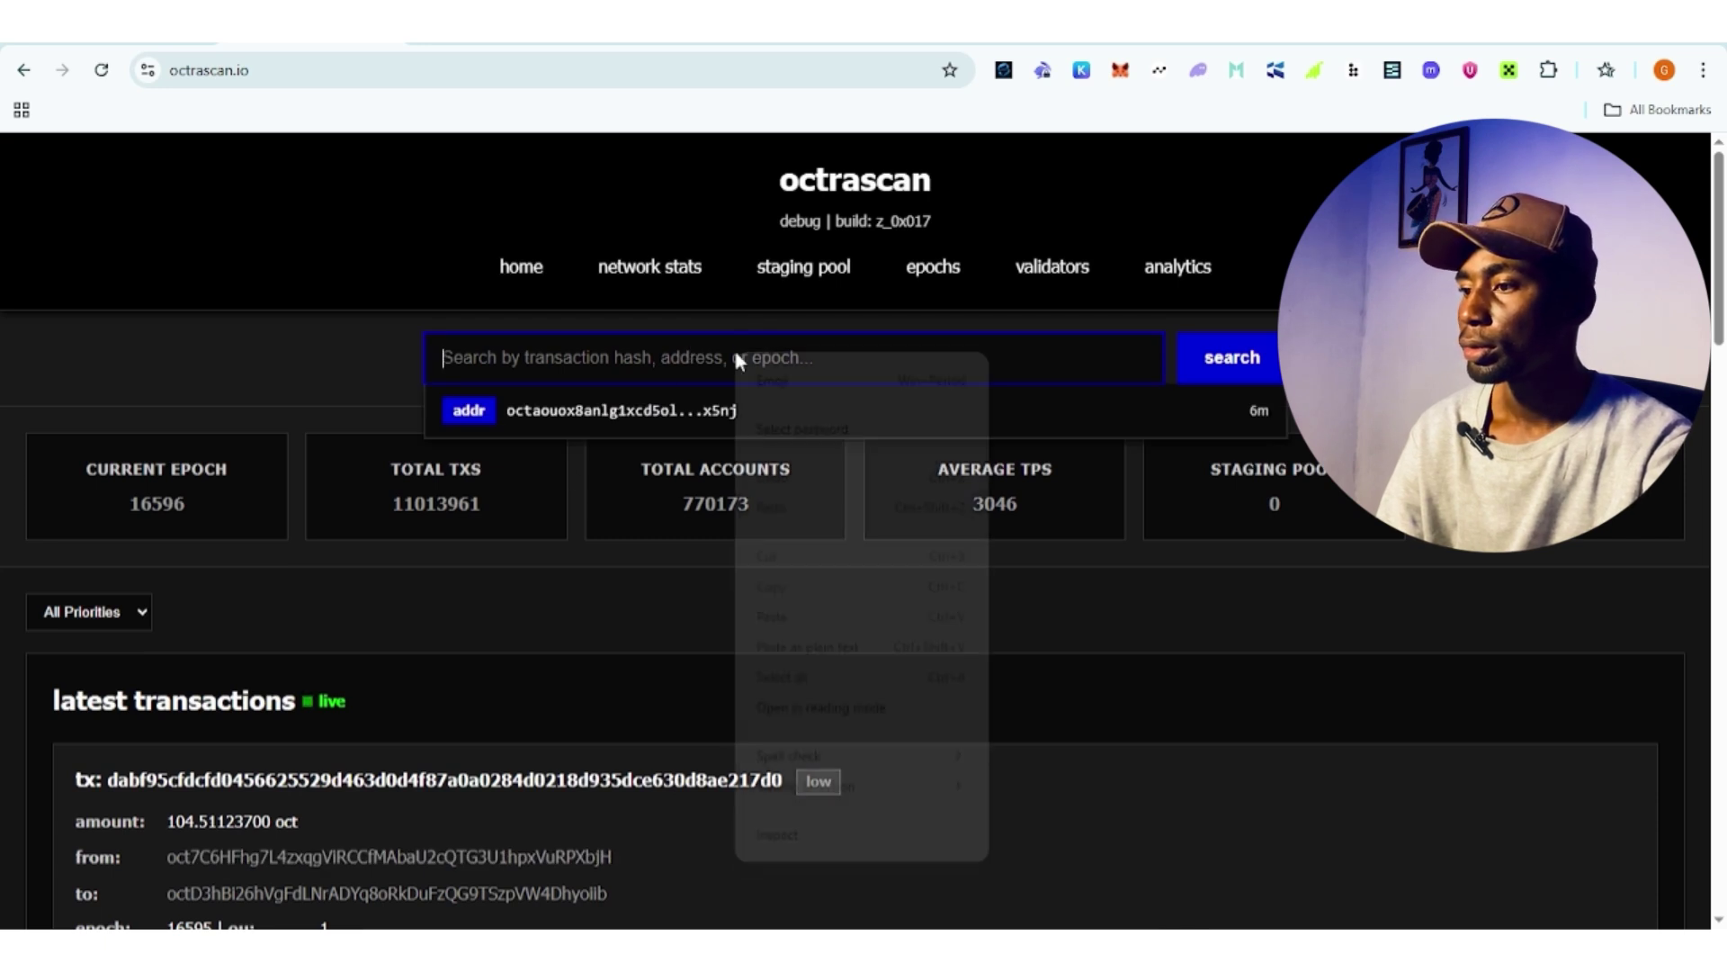
{"action": "left_click", "coordinate": [802, 618]}
{"action": "left_click", "coordinate": [1239, 366]}
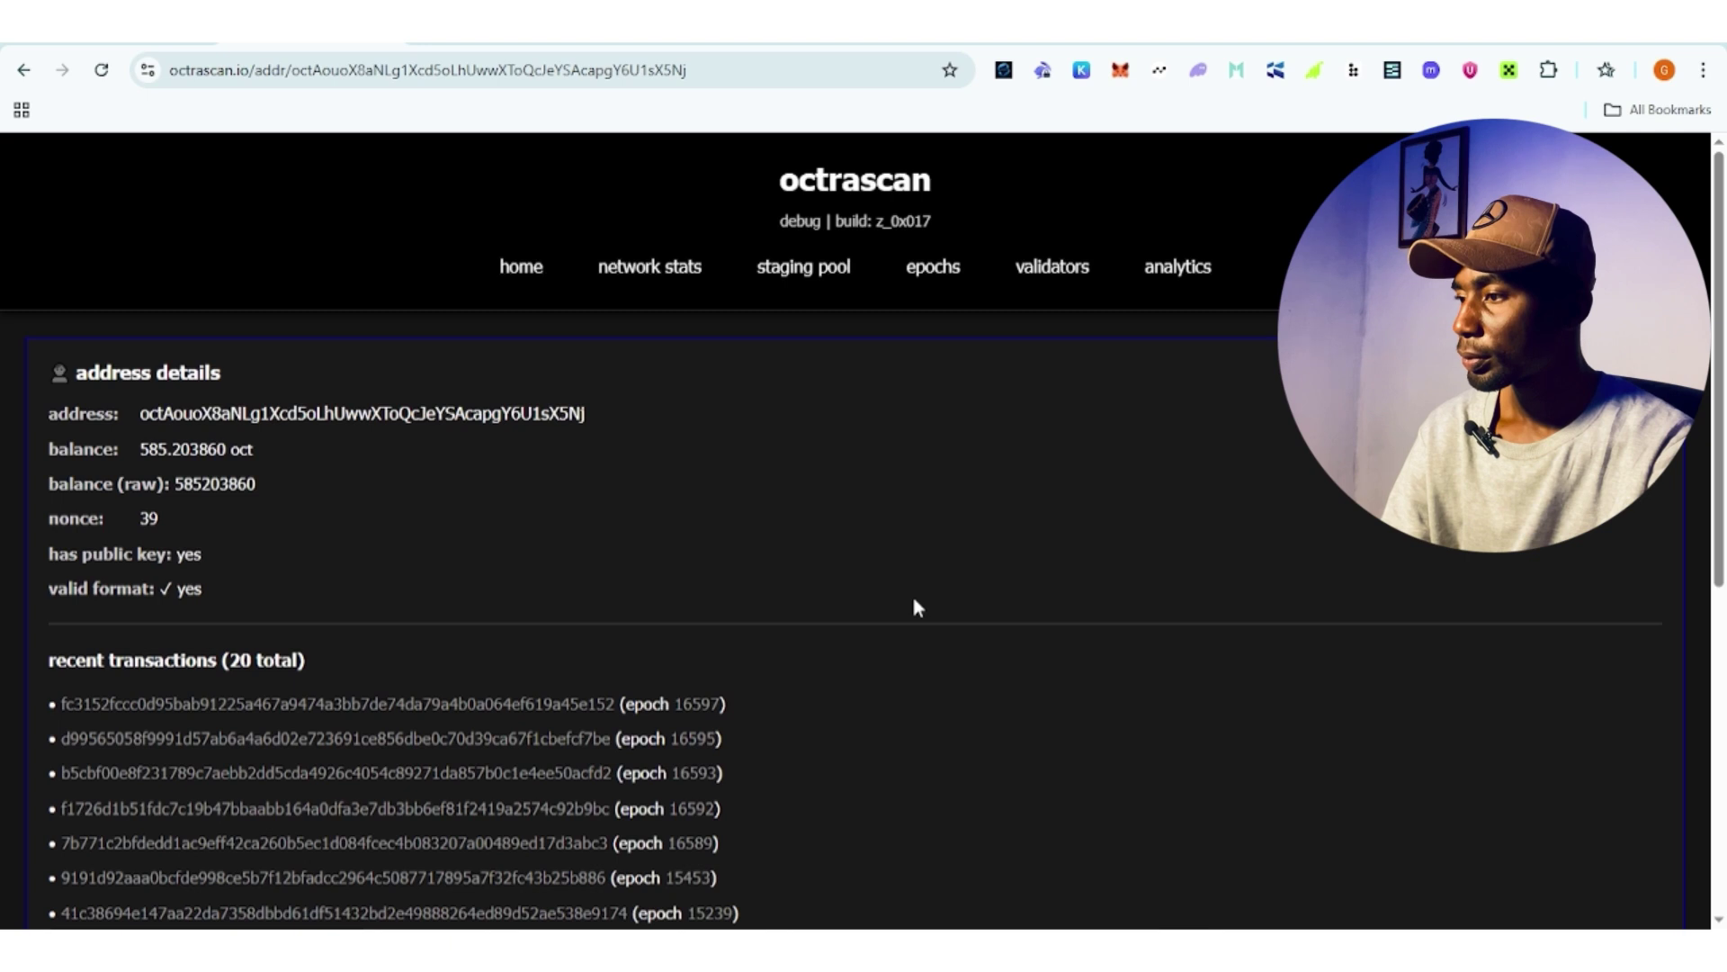
- Check that the private transfer appears in epoch 16597, then return to the Codespace
{"action": "scroll", "coordinate": [918, 608], "scroll_direction": "down", "scroll_amount": 1}
{"action": "scroll", "coordinate": [918, 609], "scroll_direction": "up", "scroll_amount": 1}
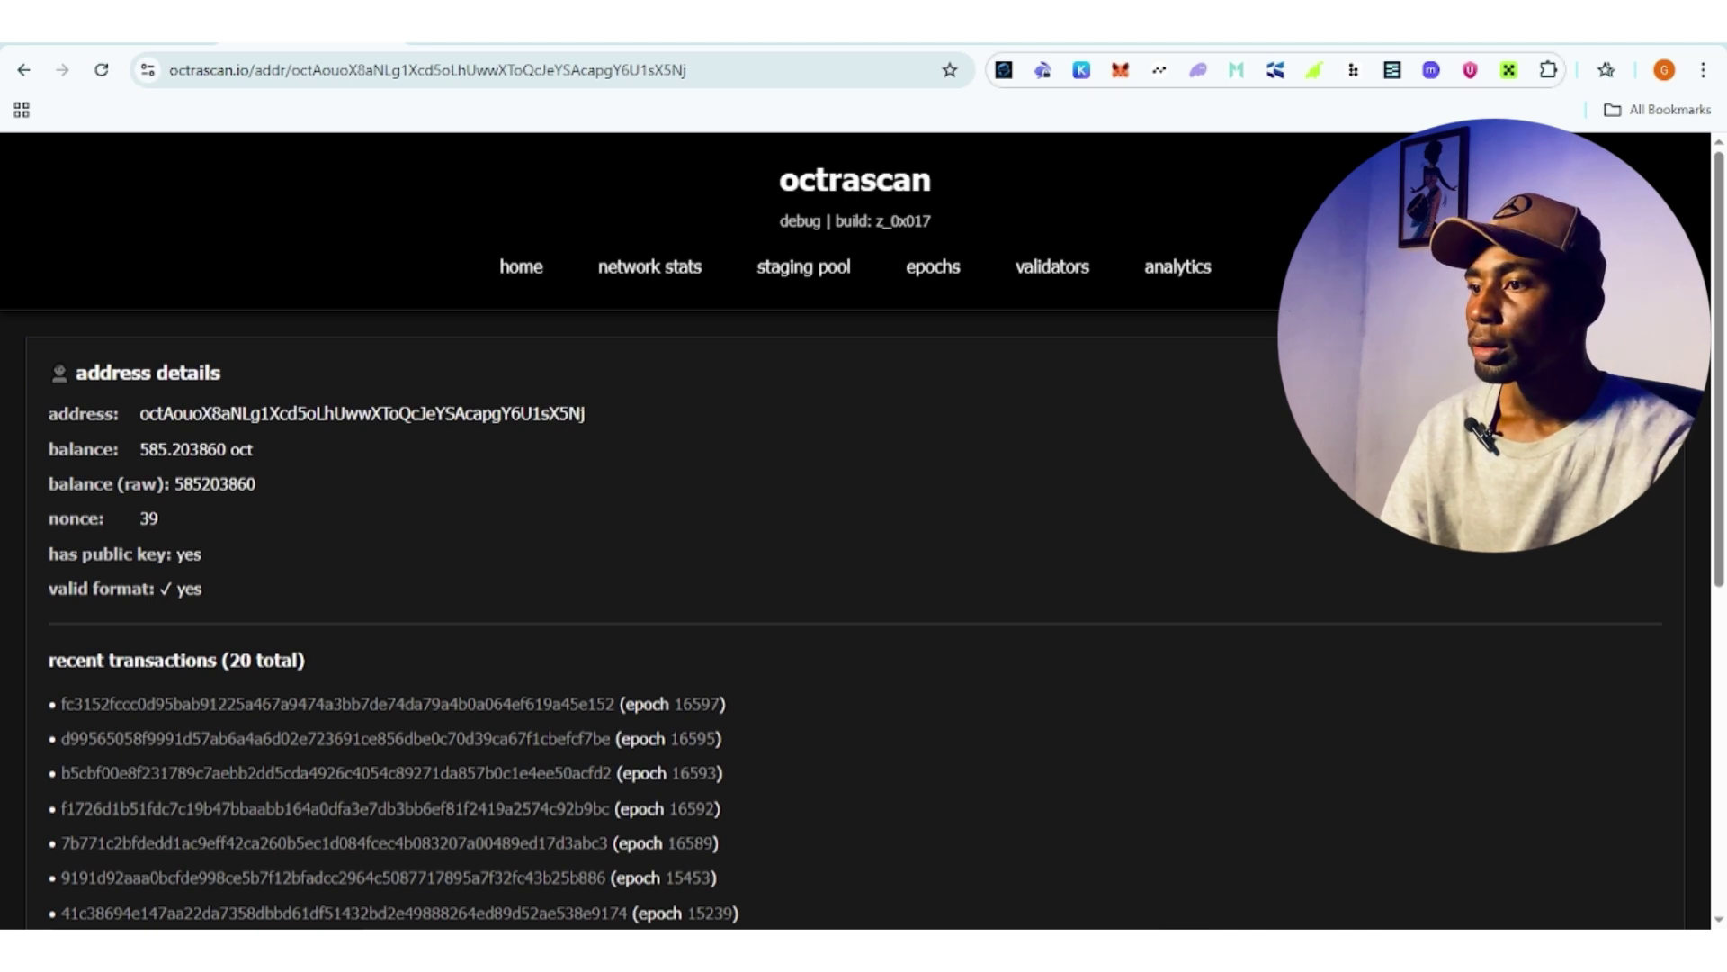
{"action": "key", "text": "ctrl+Tab"}
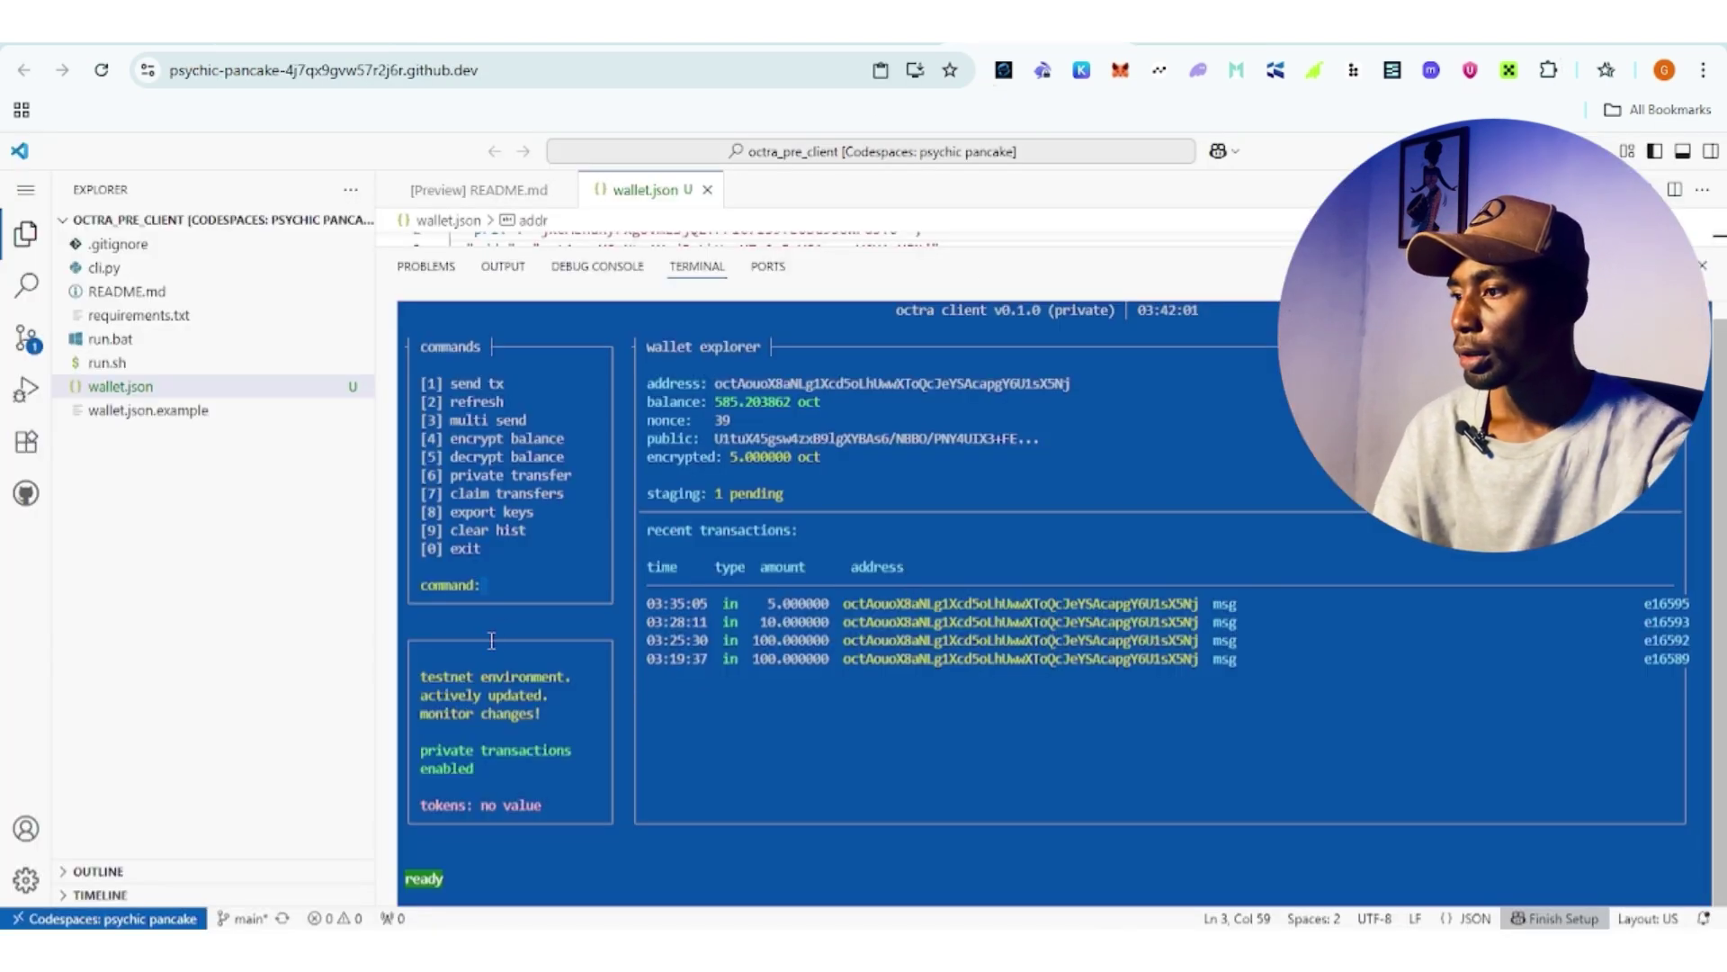
- Refresh the wallet with option 2 to show 4.000000 oct encrypted and the epoch 16597 transfer
{"action": "type", "text": "2"}
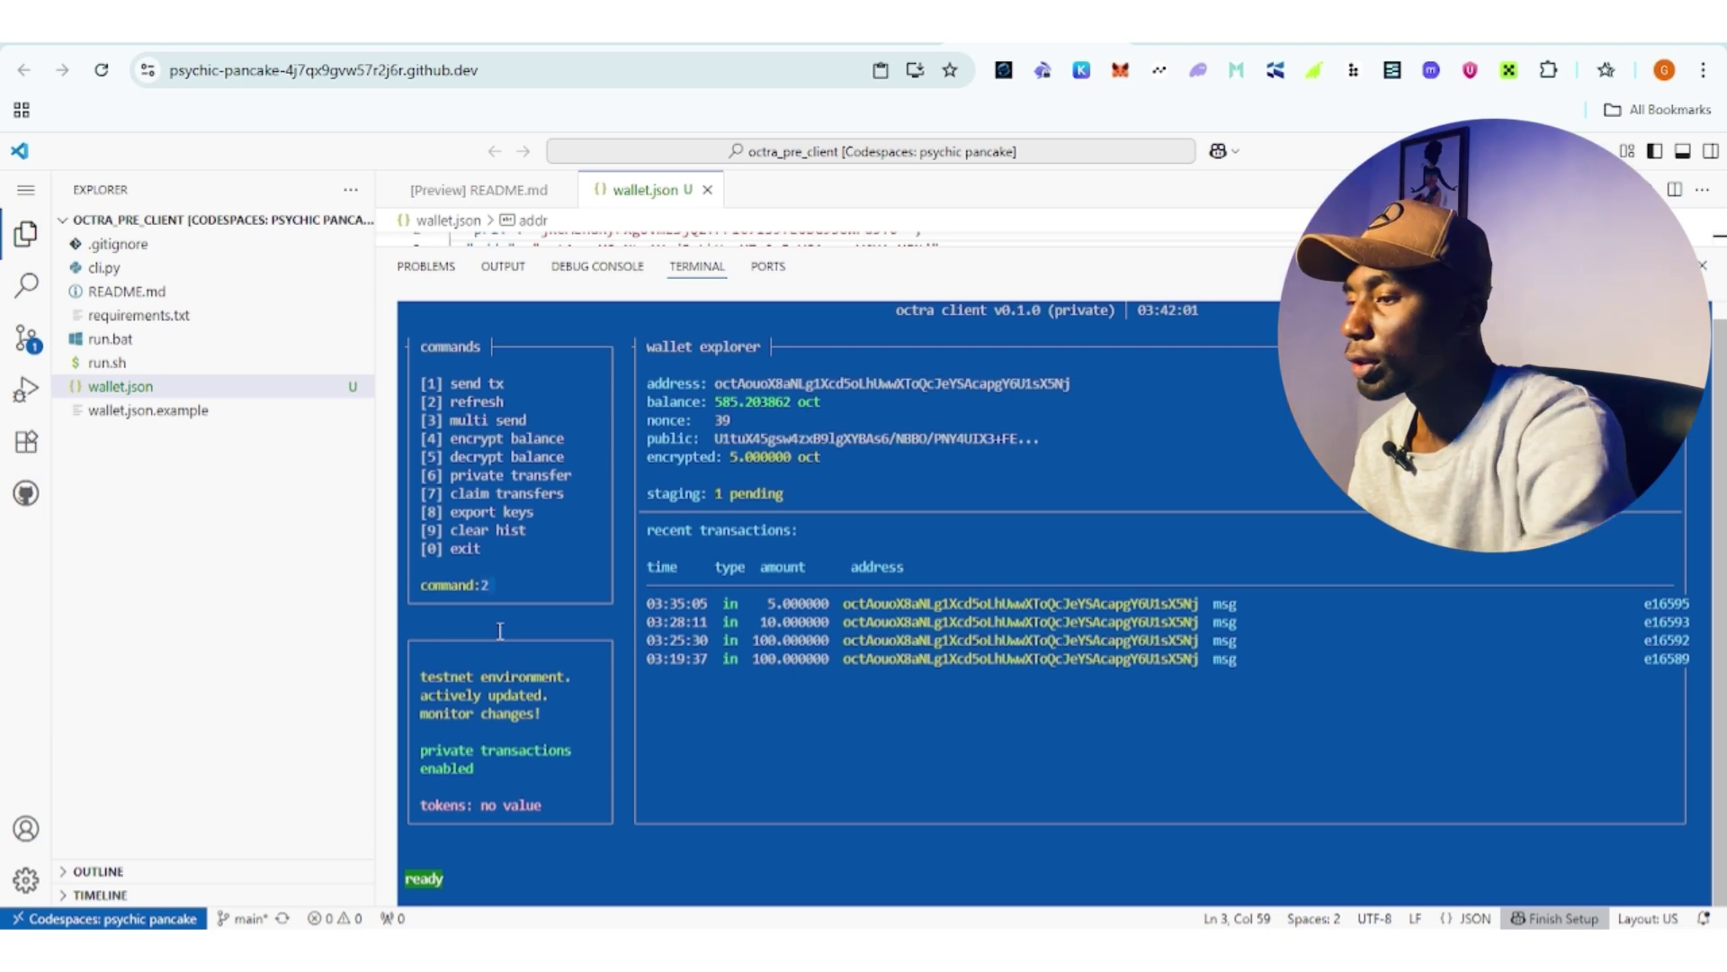
{"action": "key", "text": "Return"}
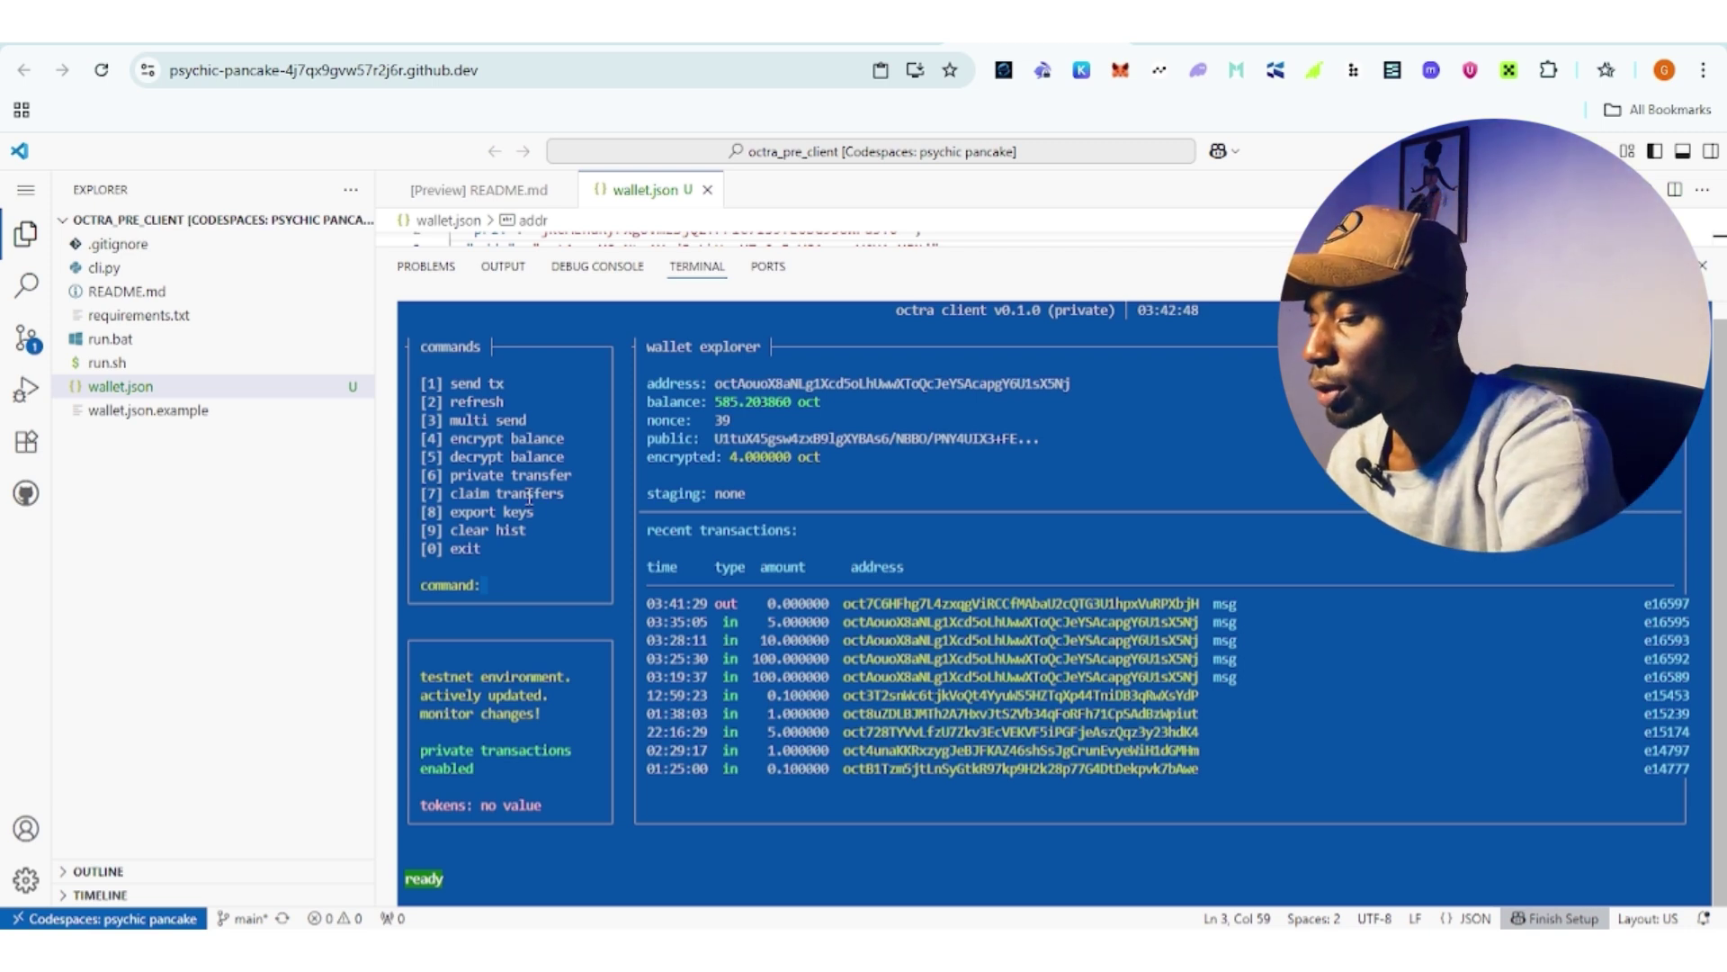
- Run claim transfers (option 7), confirm nothing is pending, and continue to the menu
{"action": "type", "text": "7"}
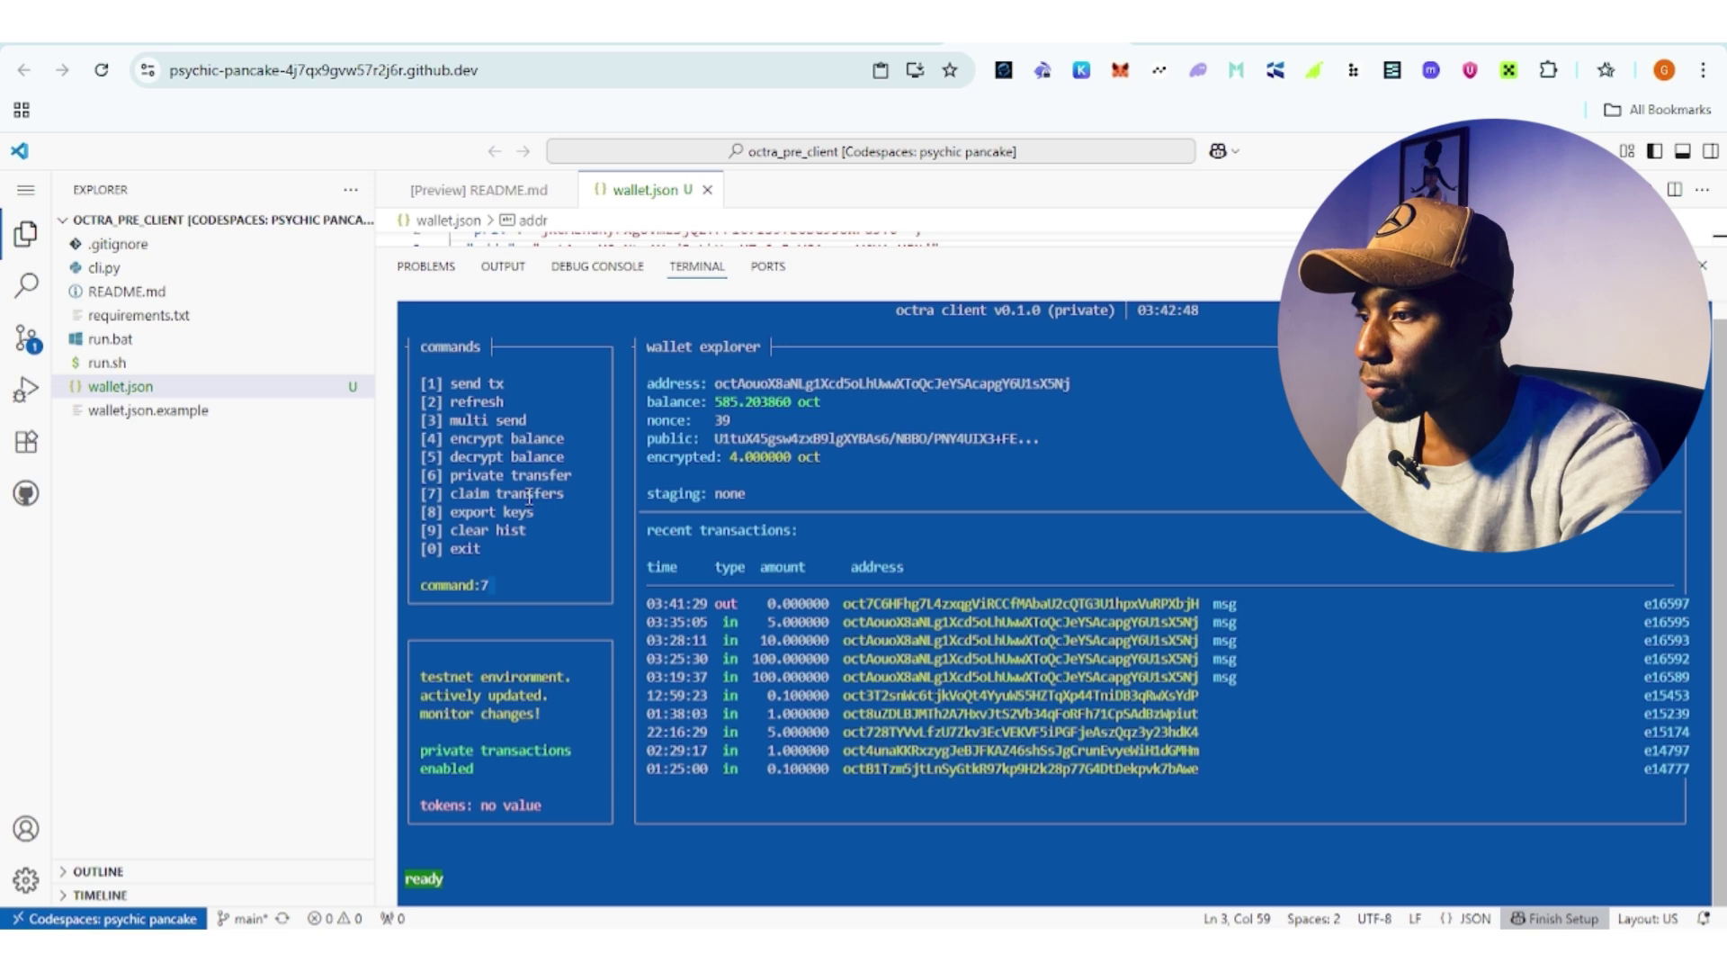
{"action": "key", "text": "Return"}
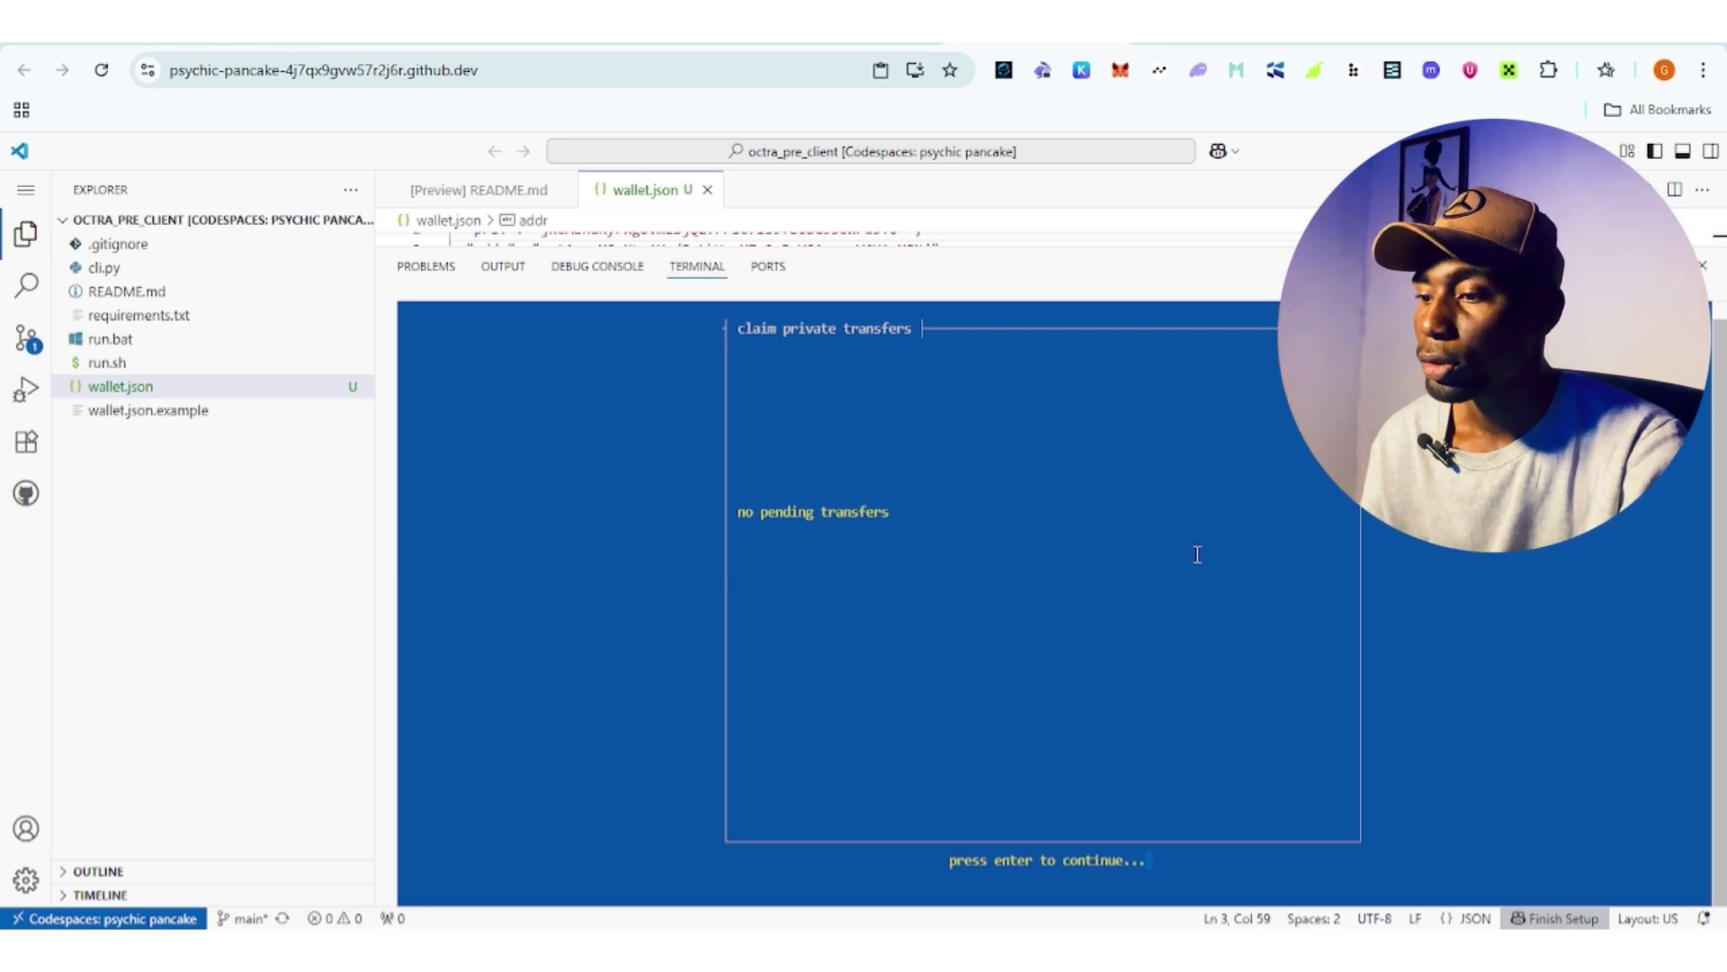
{"action": "key", "text": "Return"}
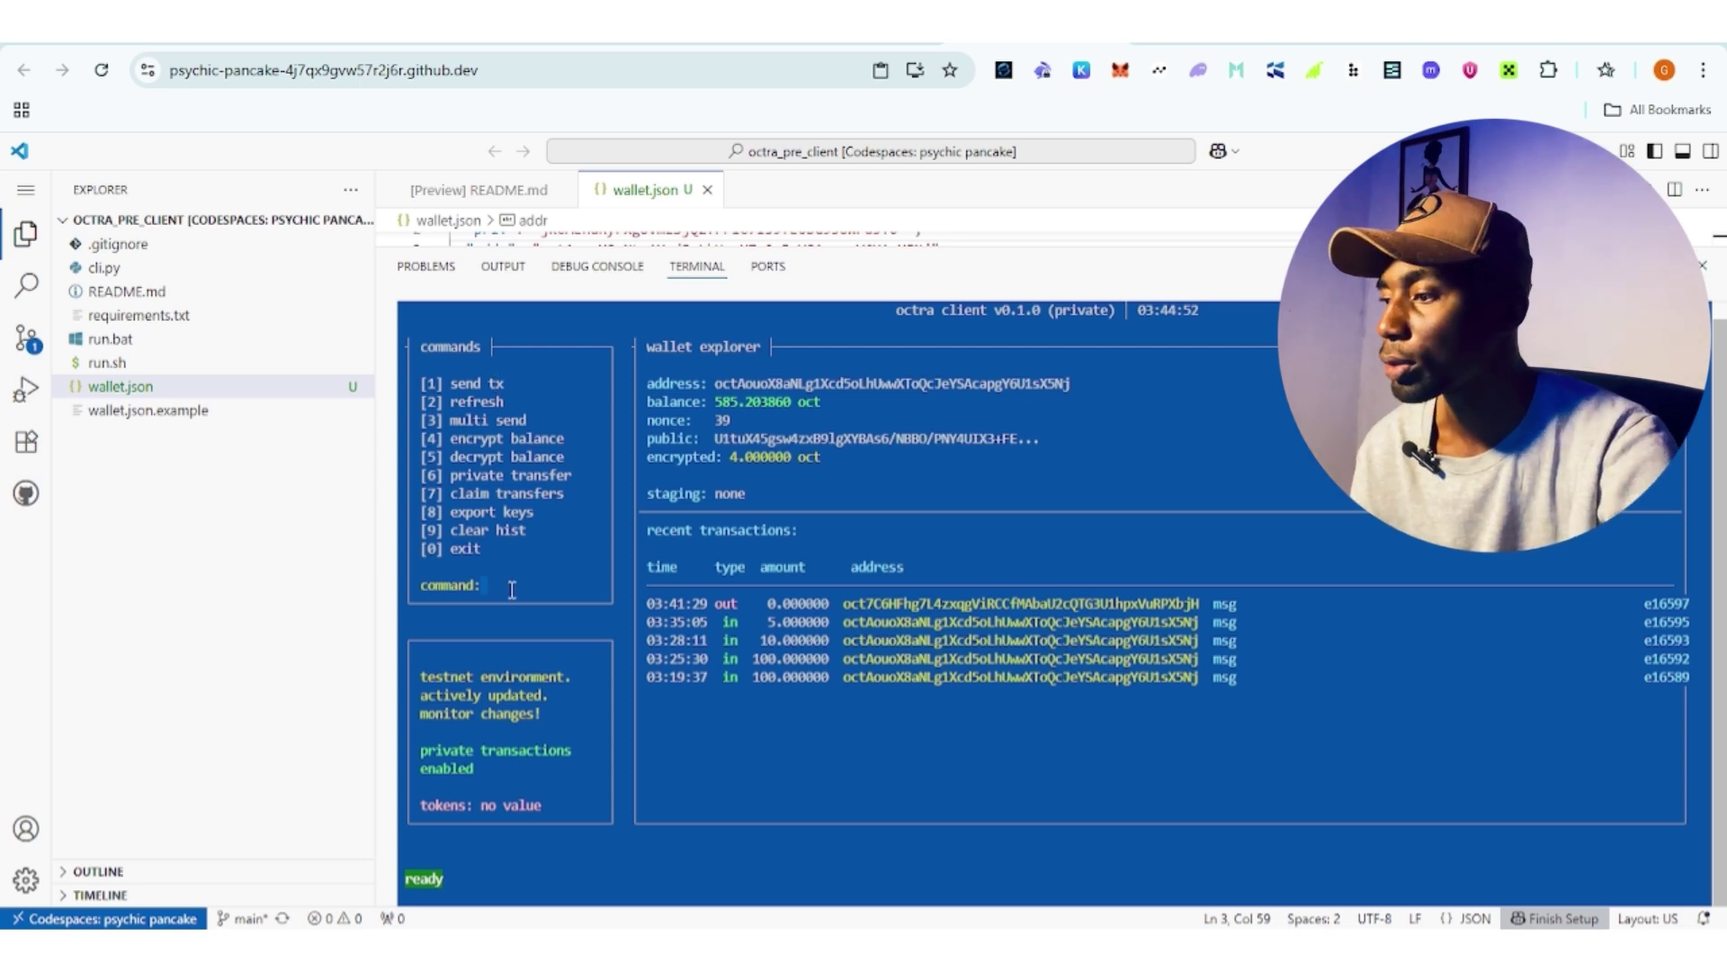
- Open the send transaction screen with option 1, then cancel back to the main menu
{"action": "type", "text": "1"}
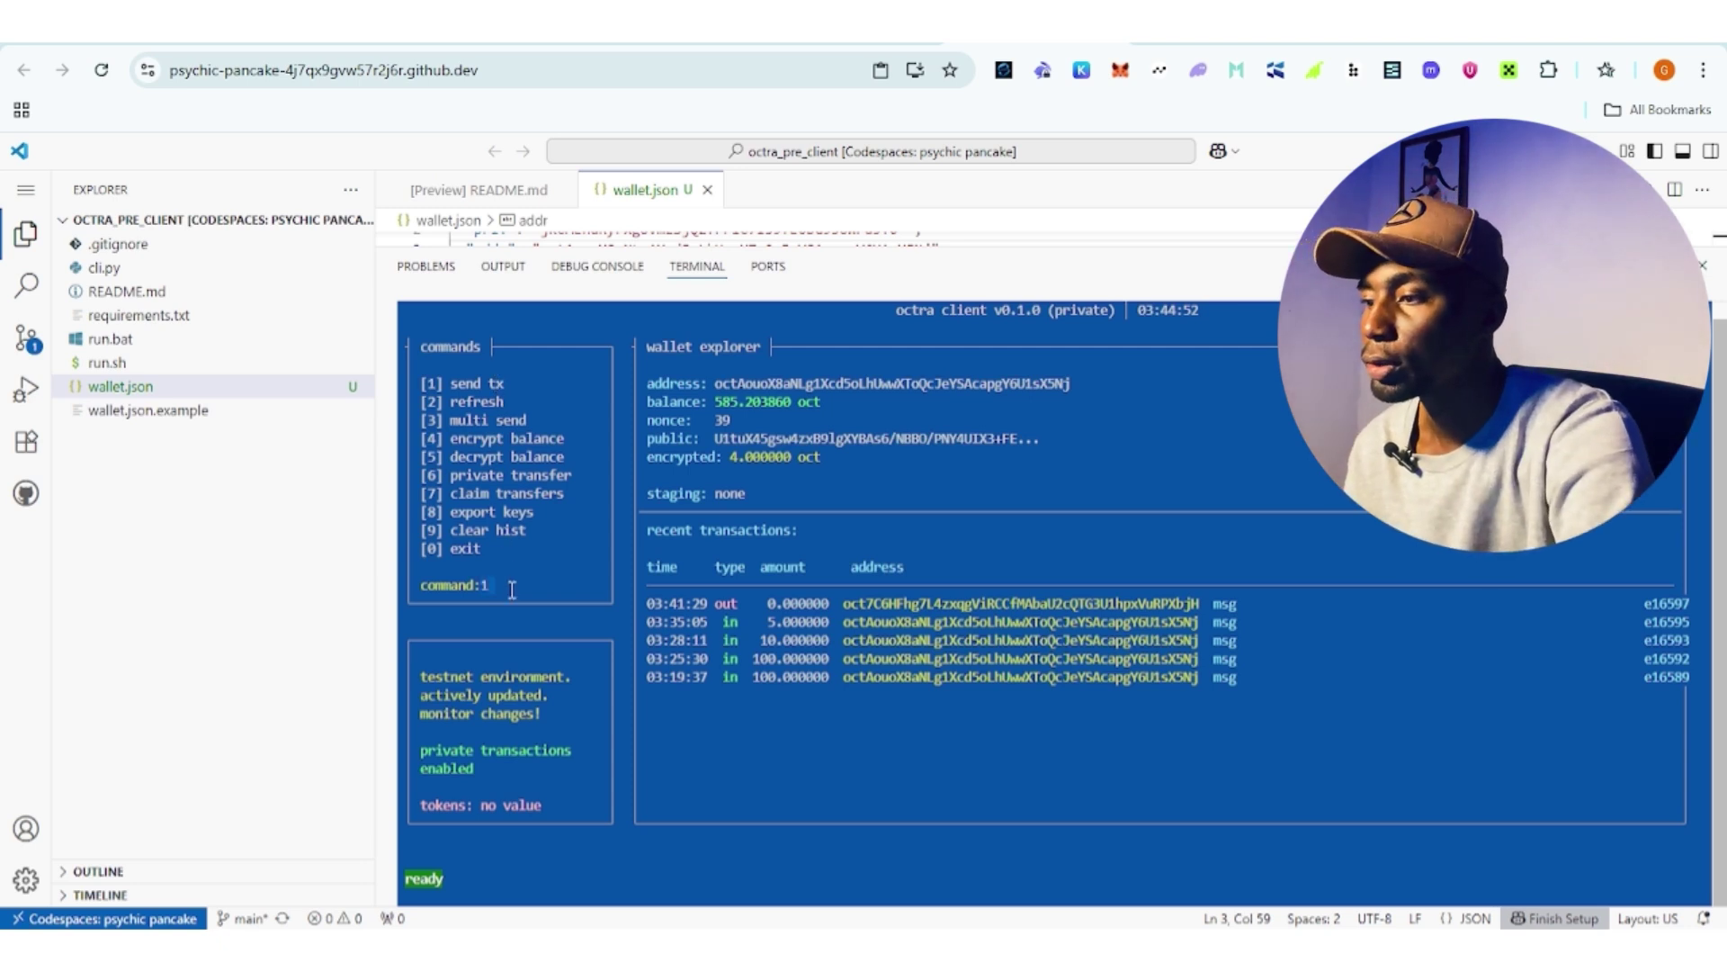
{"action": "key", "text": "Return"}
{"action": "key", "text": "Escape"}
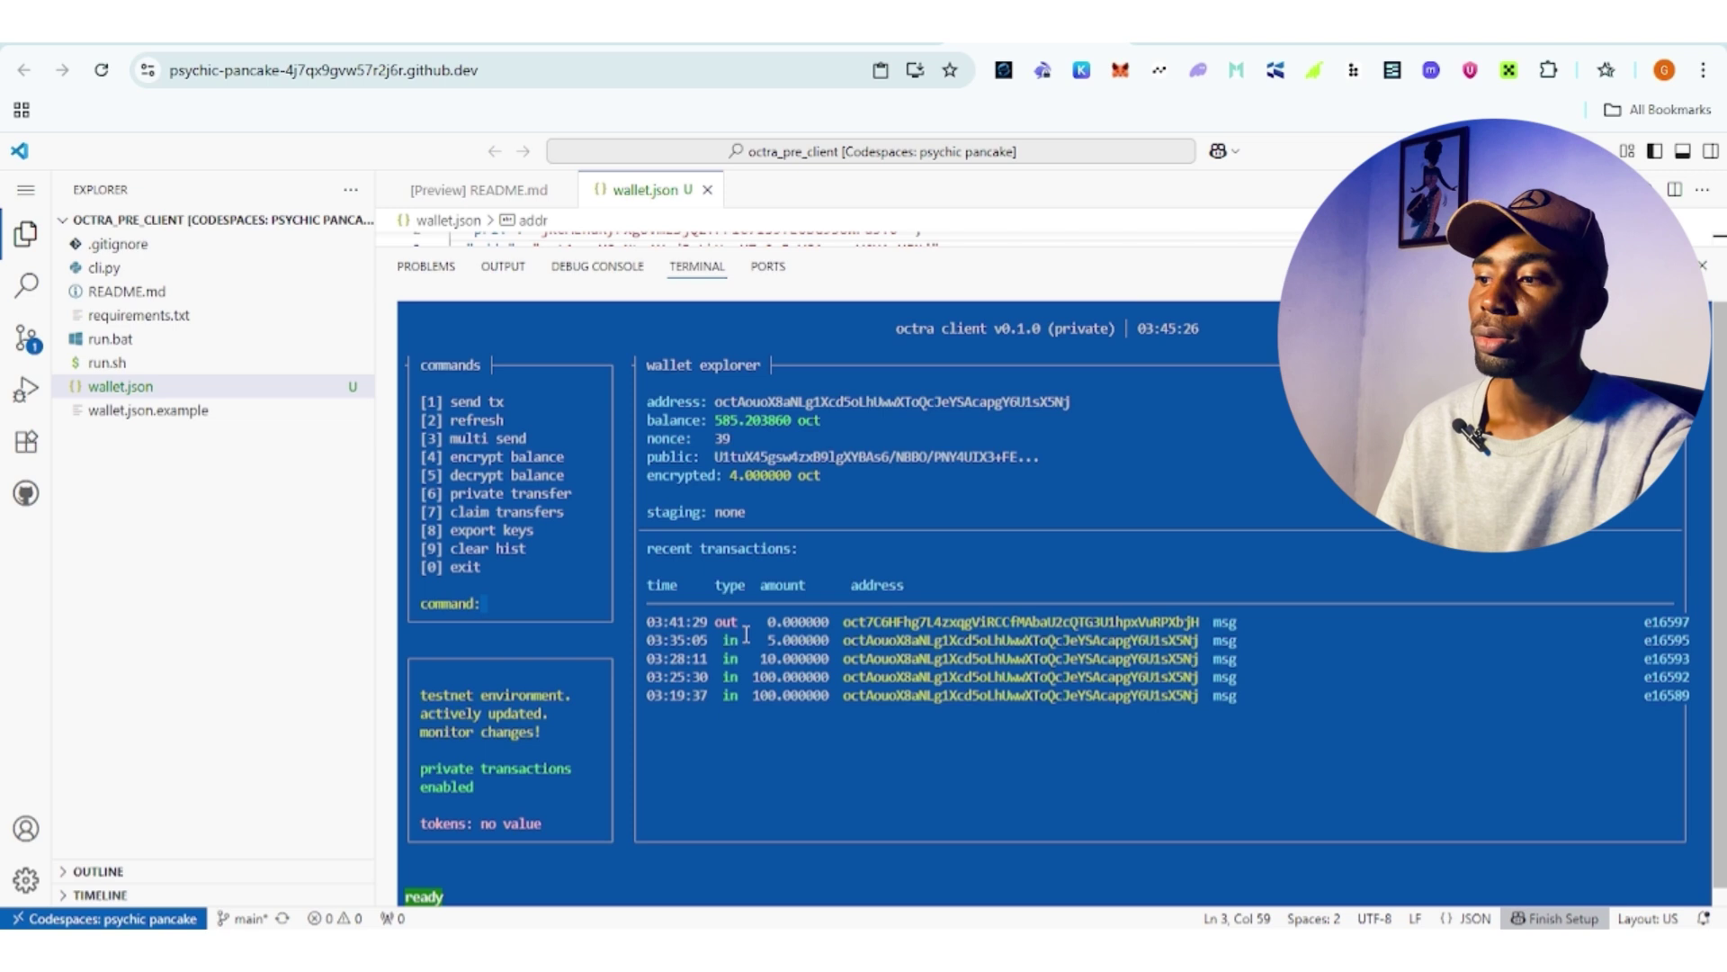